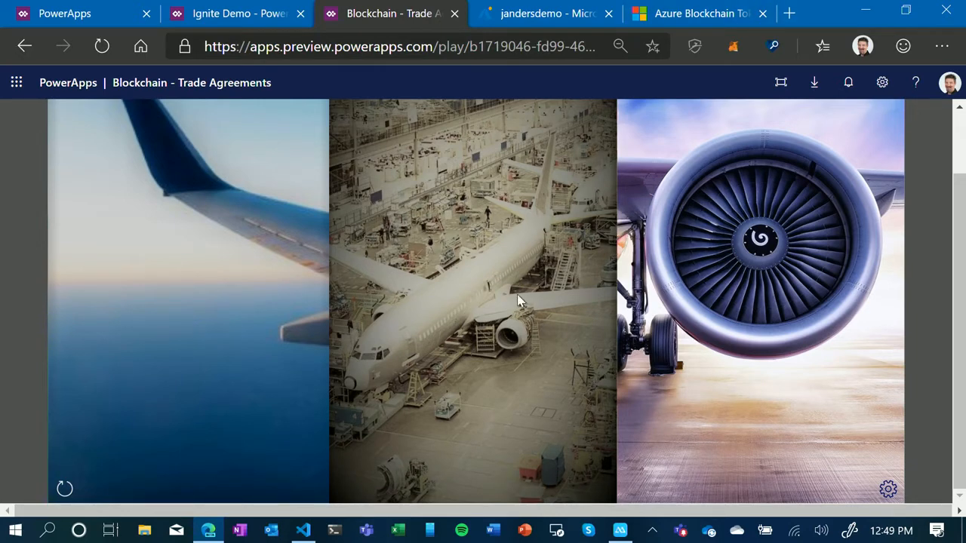
# - Open the manufacturer's product list and view the Wing supplier's base price and volume discount tiers
pyautogui.click(489, 259)
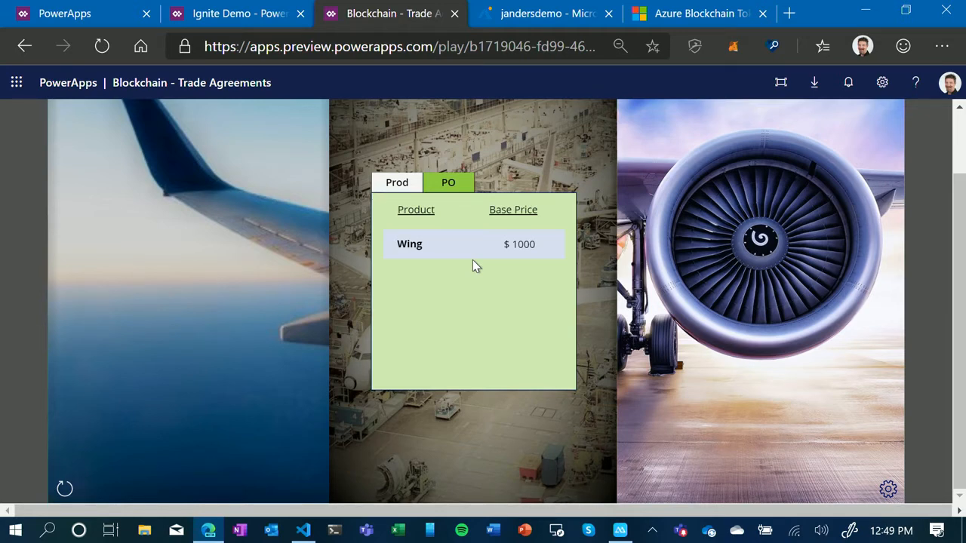
pyautogui.click(192, 244)
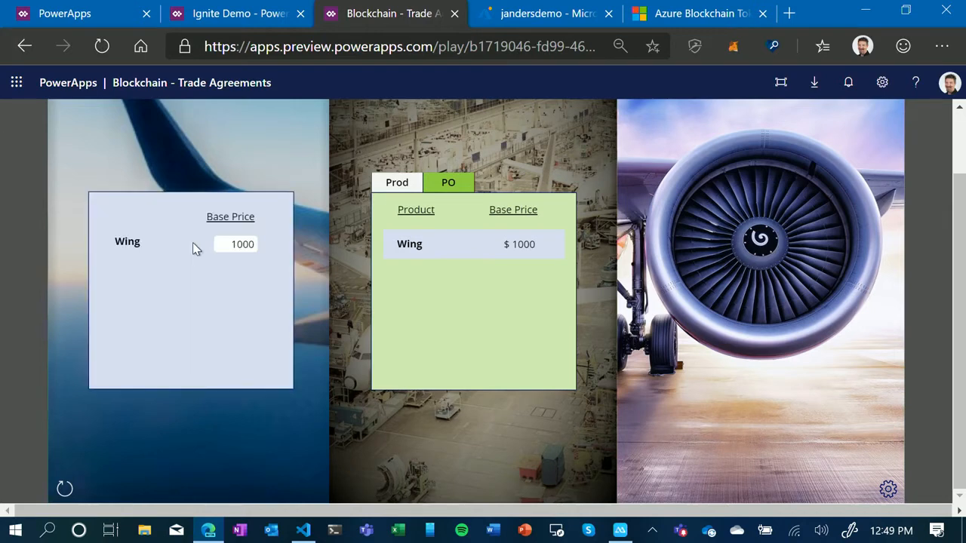
pyautogui.click(132, 245)
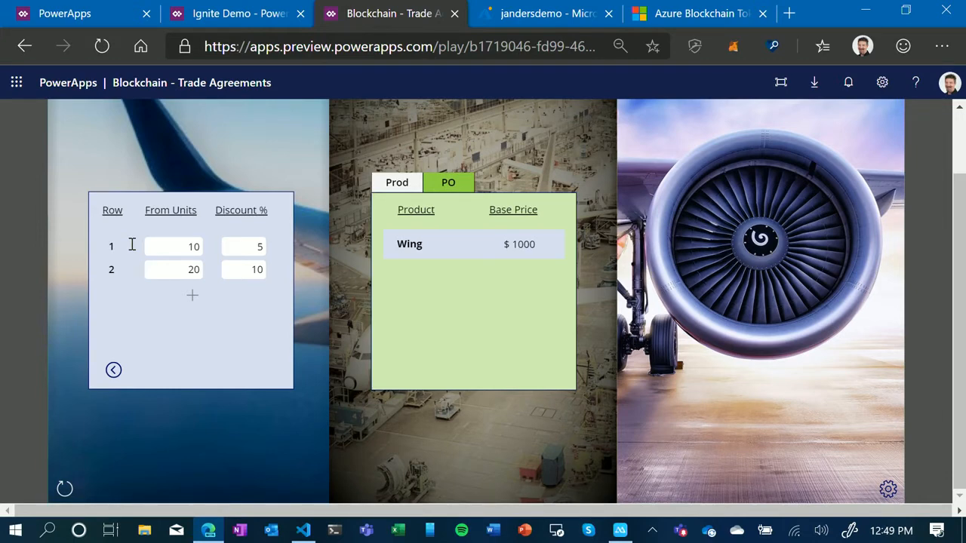
# - Start a purchase order for 10 units of Wing and retrieve its price
pyautogui.click(448, 182)
pyautogui.click(544, 233)
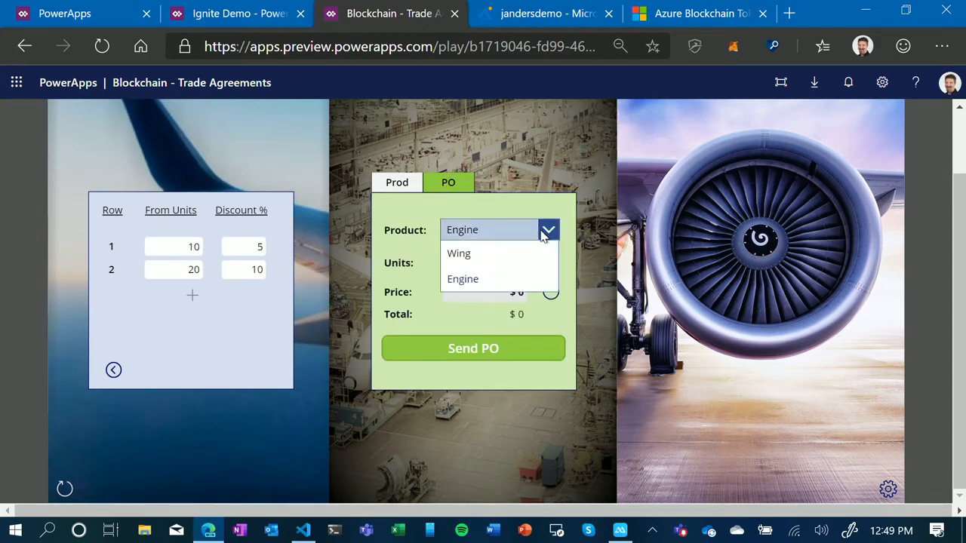
pyautogui.click(462, 254)
pyautogui.click(497, 264)
pyautogui.write('10')
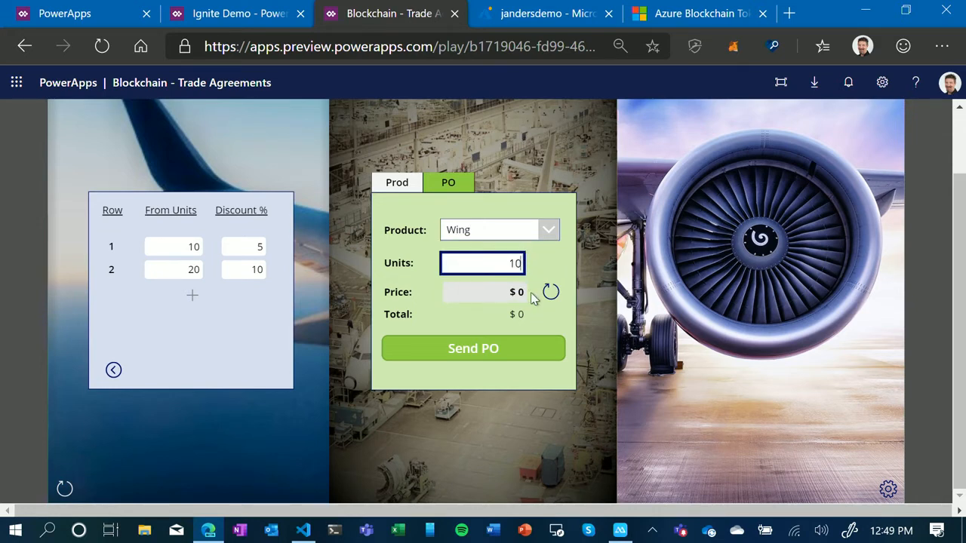
pyautogui.click(550, 292)
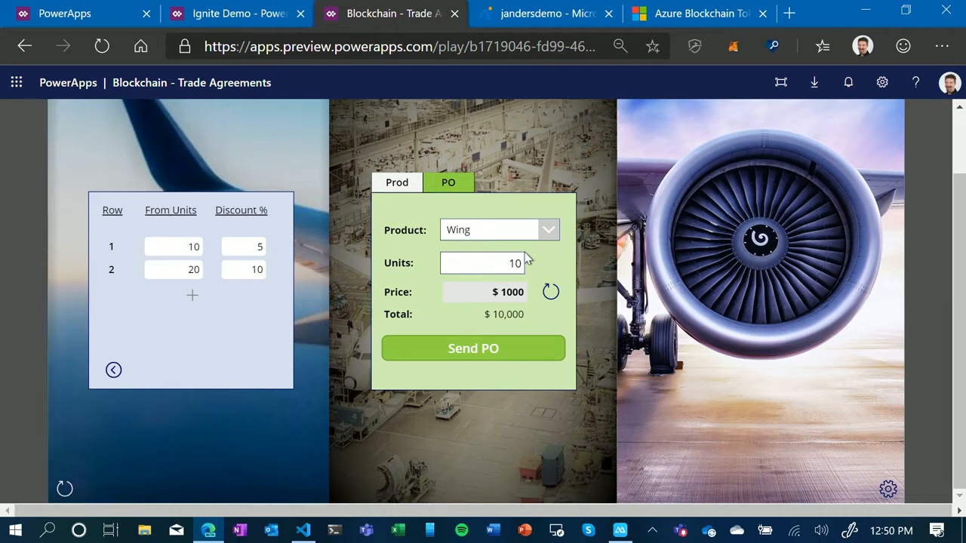
# - Set the Wing order to 12 units, refresh the price and send the purchase order
pyautogui.click(502, 262)
pyautogui.doubleClick(503, 262)
pyautogui.write('12')
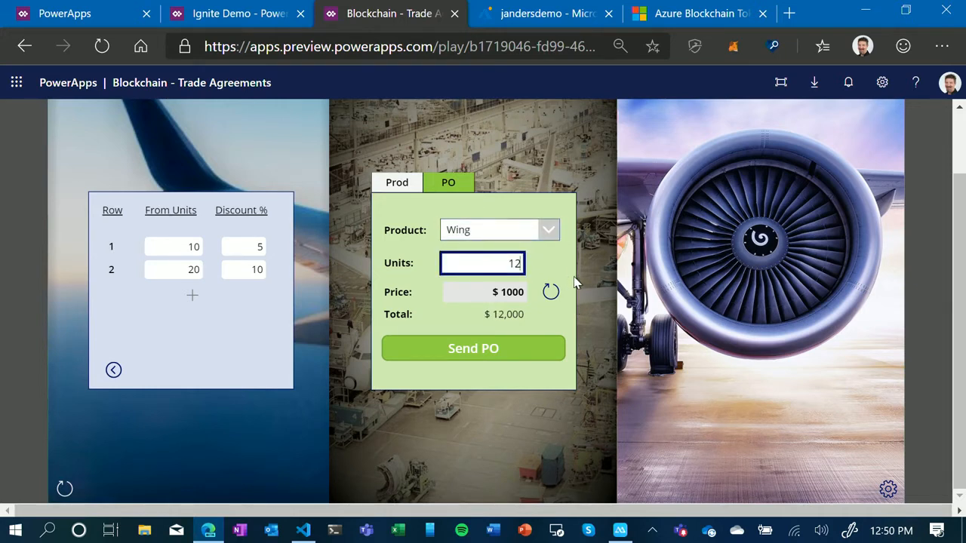
pyautogui.click(552, 295)
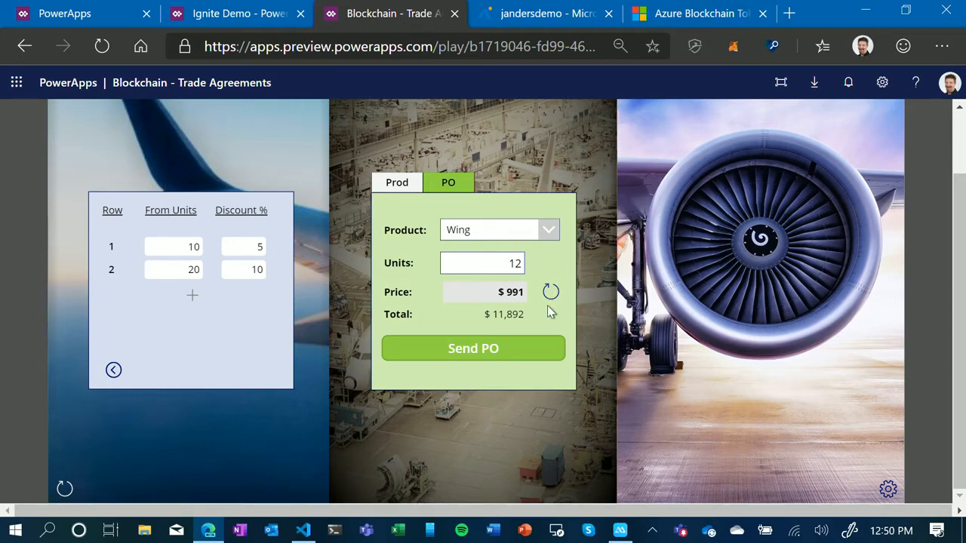
pyautogui.click(520, 356)
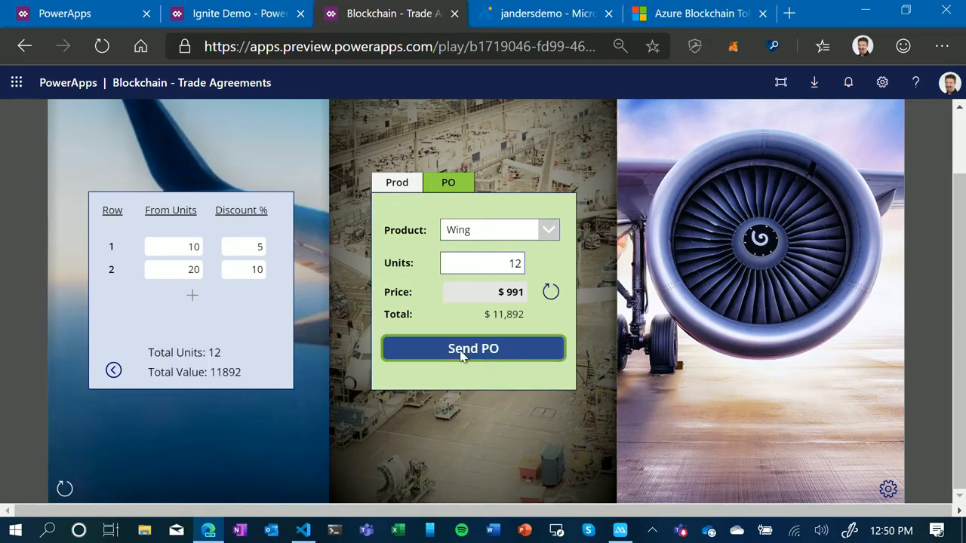
# - Choose Engine as the purchase order's product and display the engine supplier's volume discount tiers
pyautogui.click(549, 233)
pyautogui.click(483, 281)
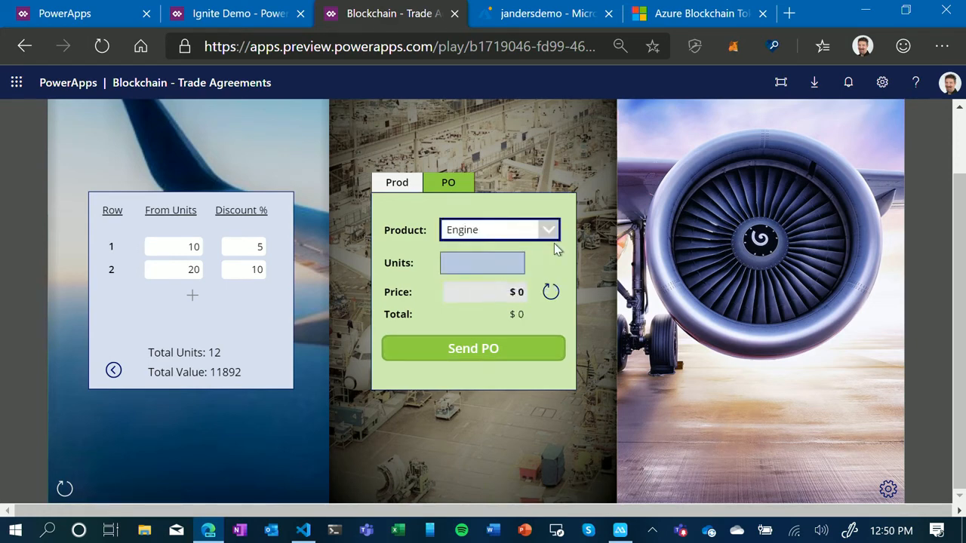
pyautogui.click(777, 214)
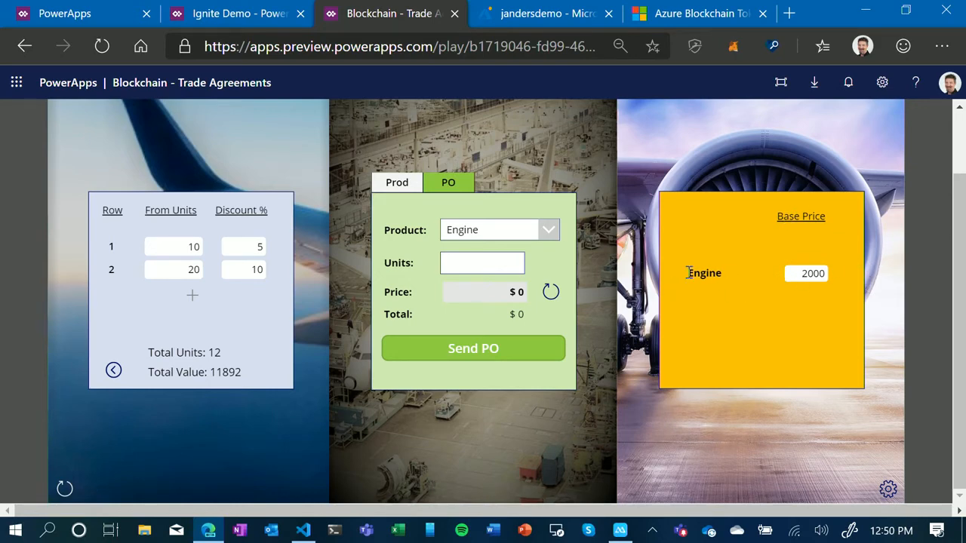
pyautogui.moveTo(686, 273); pyautogui.dragTo(703, 271)
pyautogui.click(702, 273)
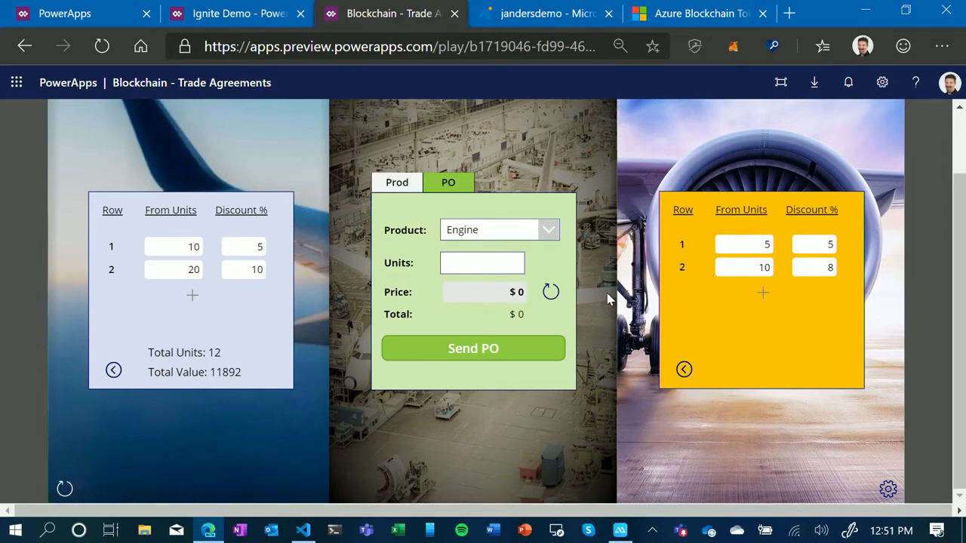
# - Set the Engine order to 6 units, refresh the price and send the purchase order
pyautogui.click(446, 264)
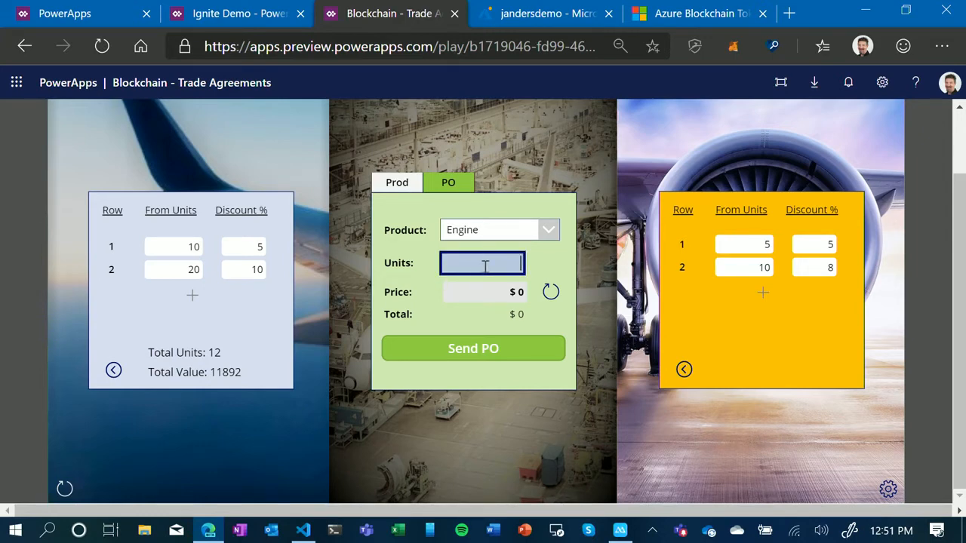
pyautogui.write('6')
pyautogui.click(550, 294)
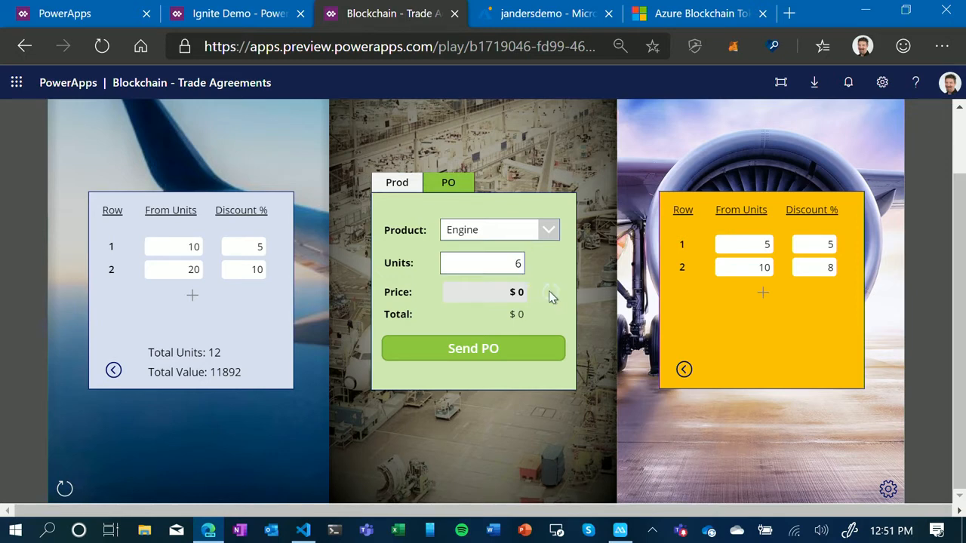
pyautogui.click(498, 355)
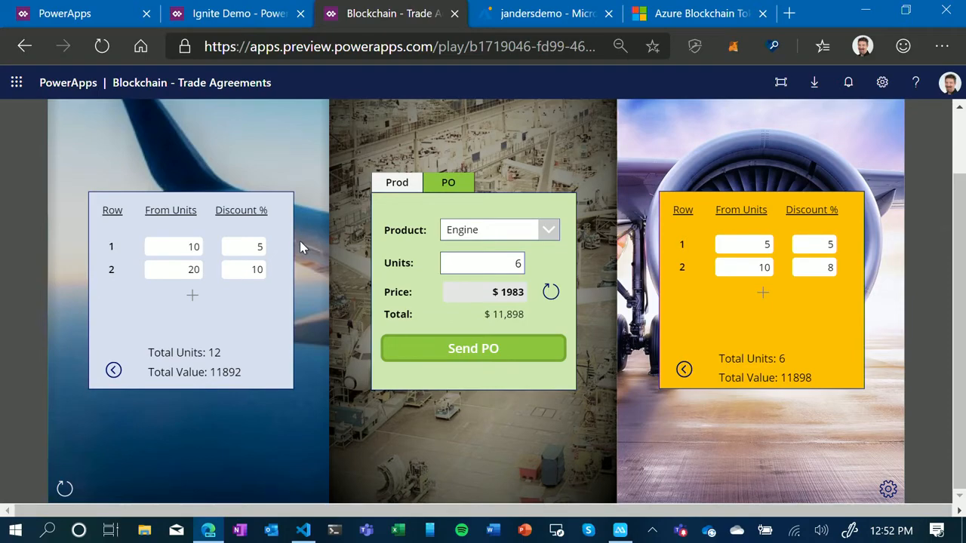
# - Switch to Visual Studio Code and view the details of the installed Azure Blockchain Development Kit for Ethereum extension
pyautogui.click(303, 530)
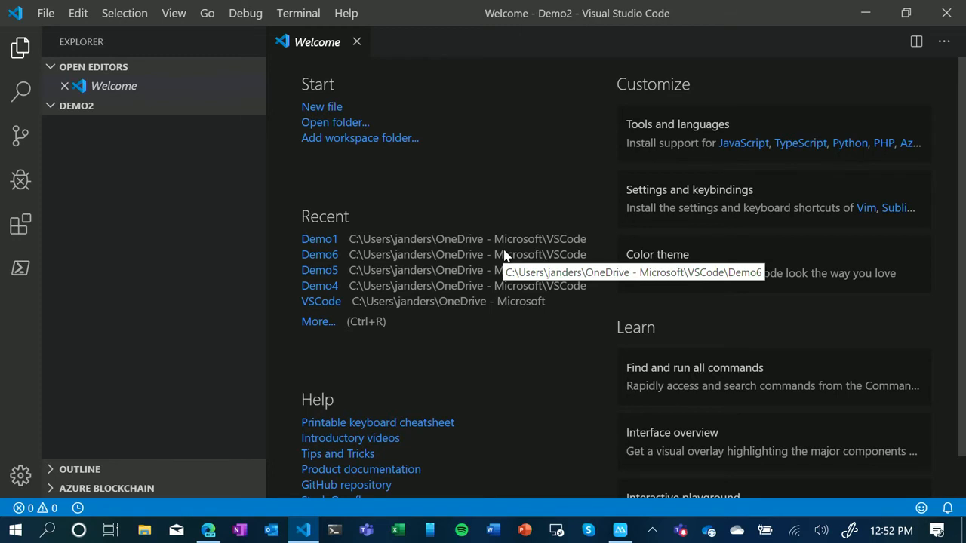
pyautogui.click(29, 229)
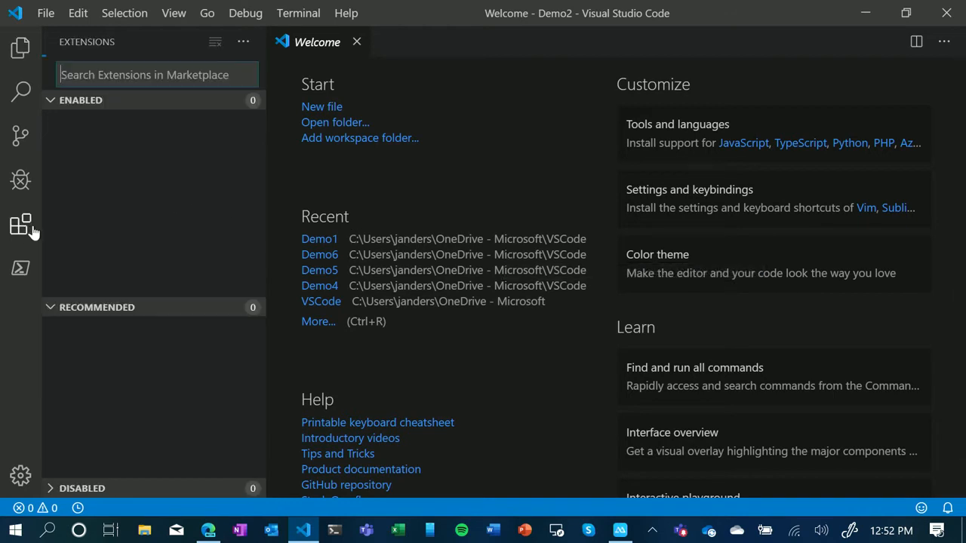
pyautogui.click(115, 193)
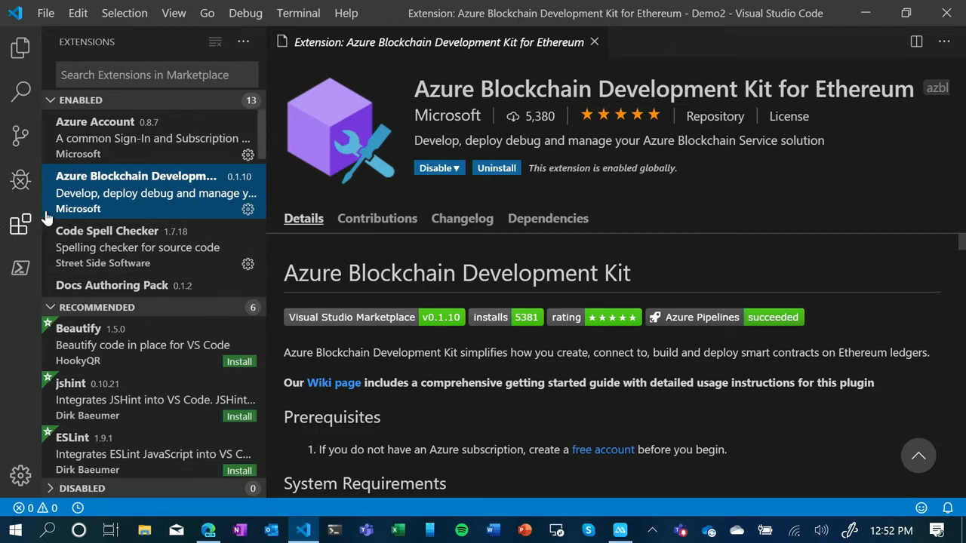
# - In the file explorer, expand Azure Blockchain Service and igniteconsortium to show the consortium's members
pyautogui.click(20, 49)
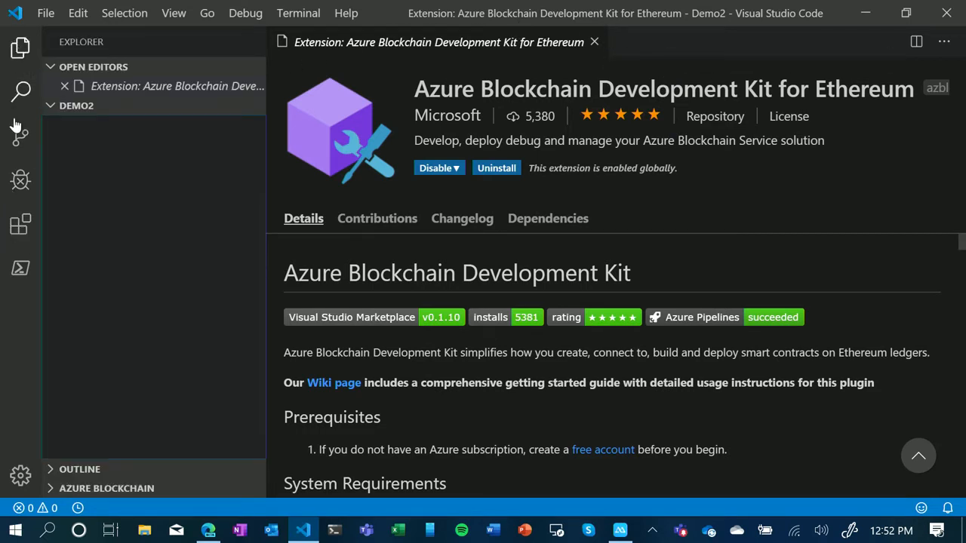
pyautogui.click(50, 490)
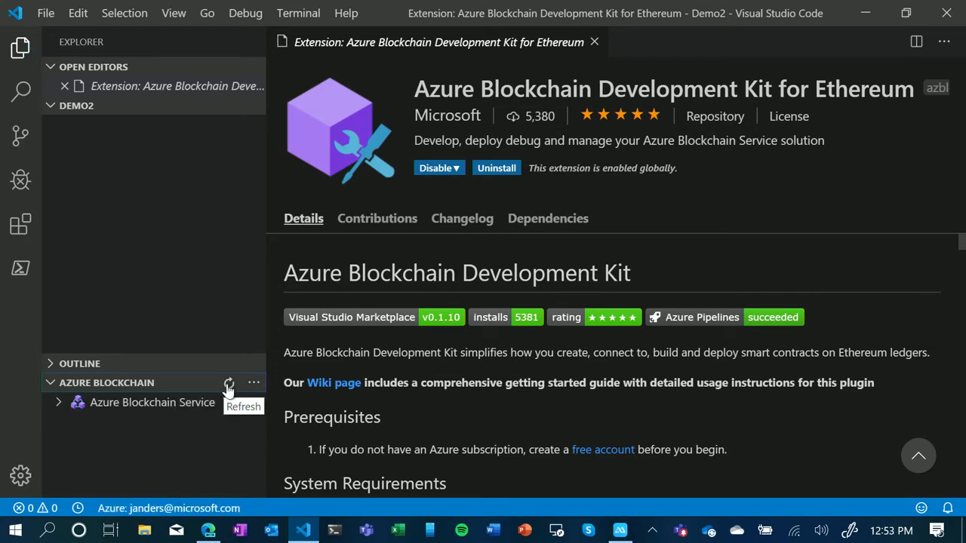
pyautogui.click(59, 403)
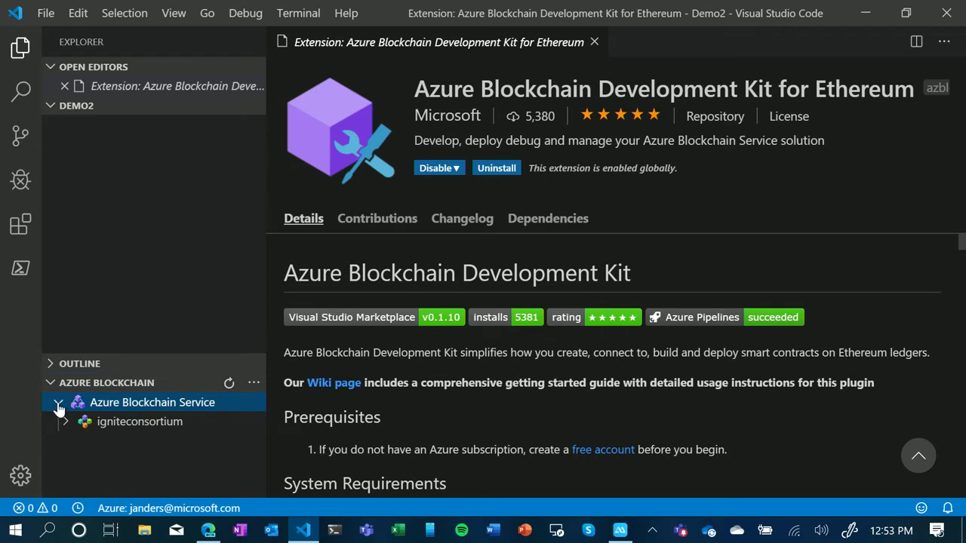
pyautogui.click(63, 424)
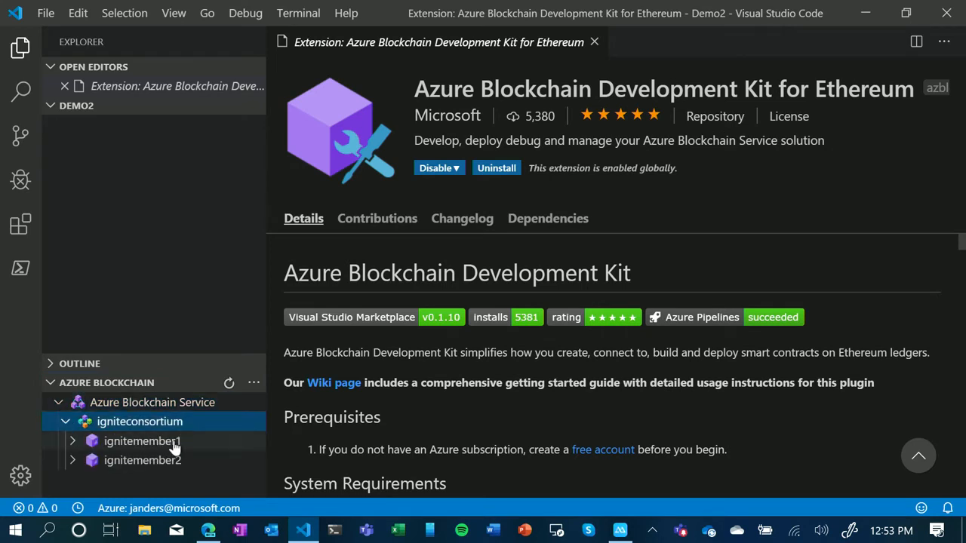
# - View the destination choices for creating a new blockchain network, then dismiss them without creating one
pyautogui.click(253, 382)
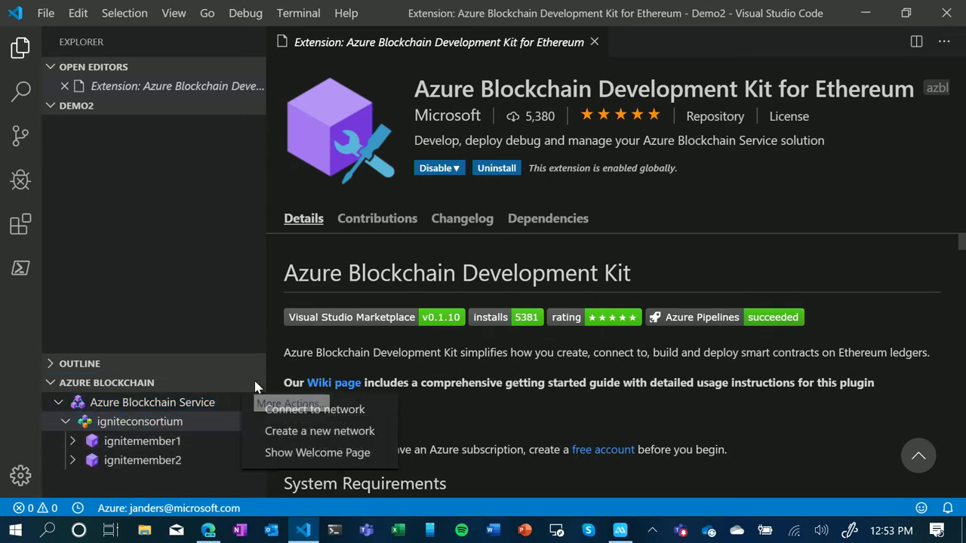
pyautogui.click(296, 431)
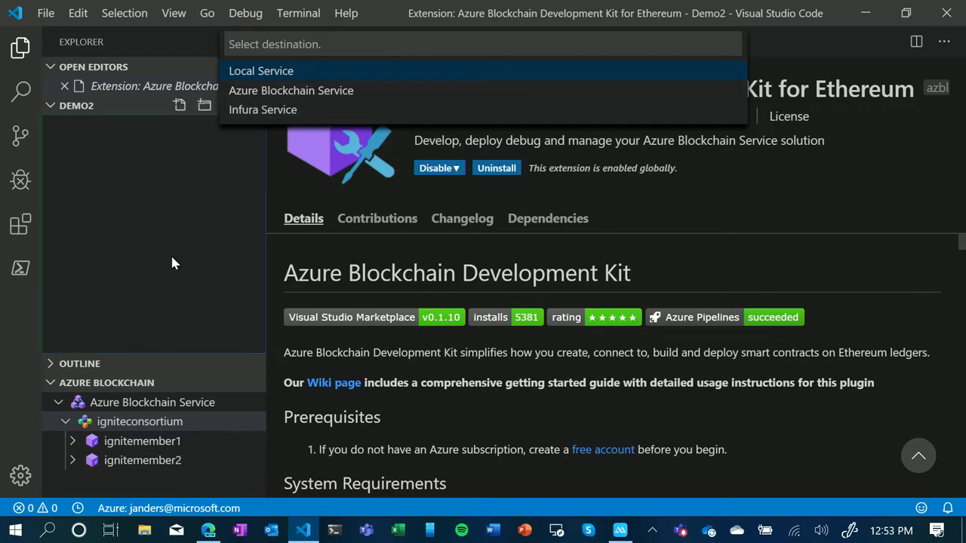
pyautogui.press('Escape')
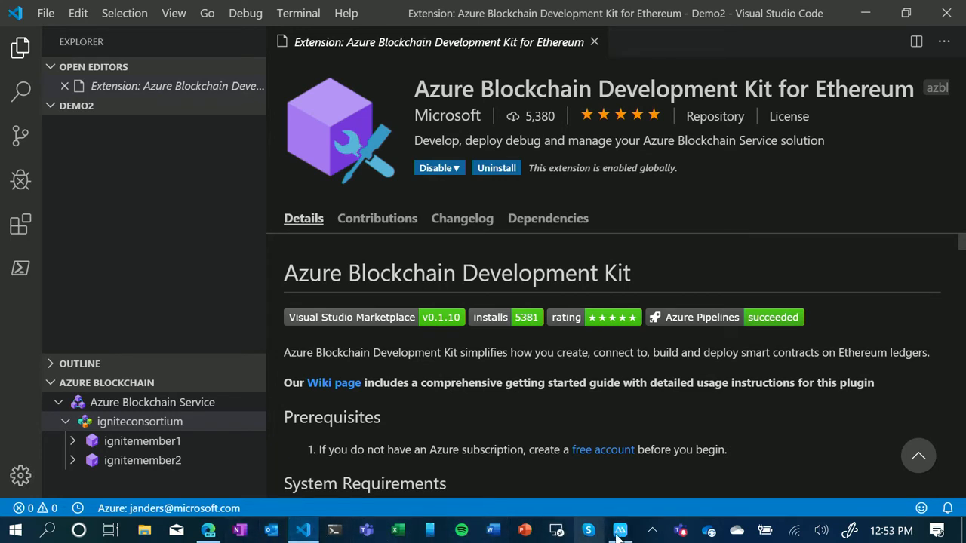
# - Switch to the phone mirrored in ApowerMirror, send "Hi everyone" to the blockchain and retrieve the message, then minimize the mirror
pyautogui.click(652, 533)
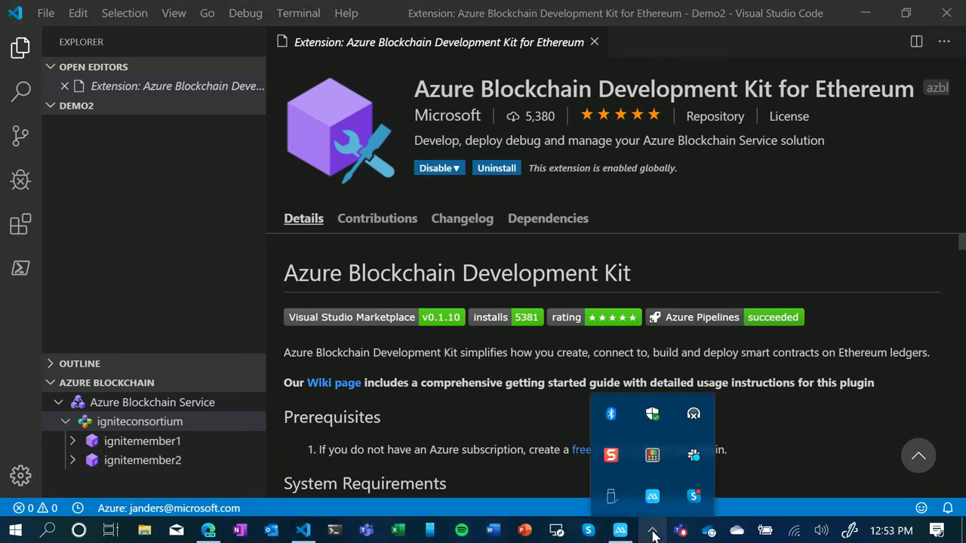
pyautogui.click(653, 533)
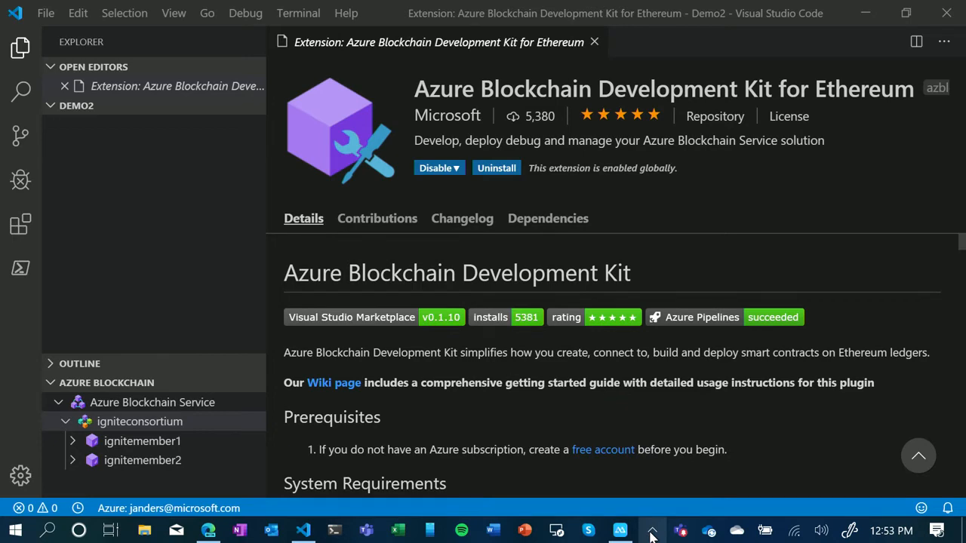
pyautogui.click(620, 530)
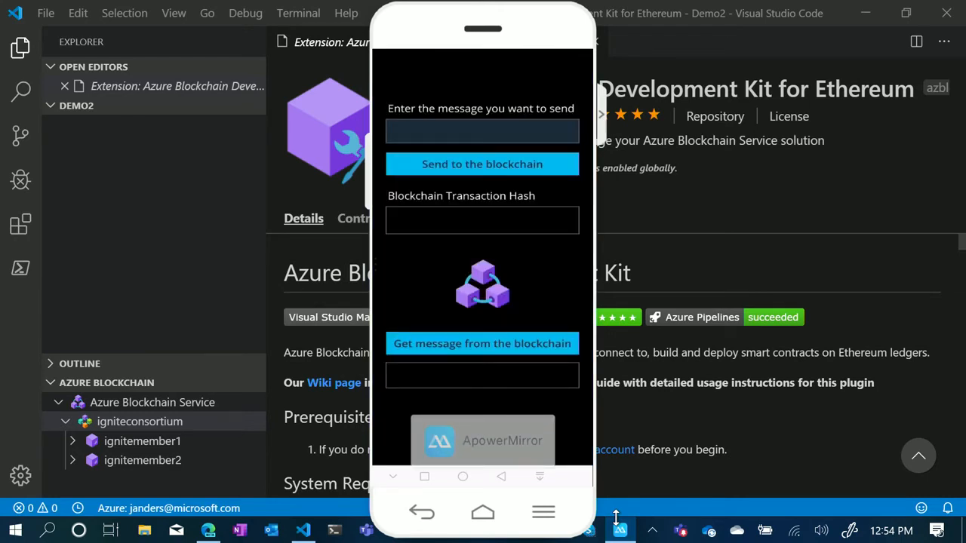
pyautogui.write('H')
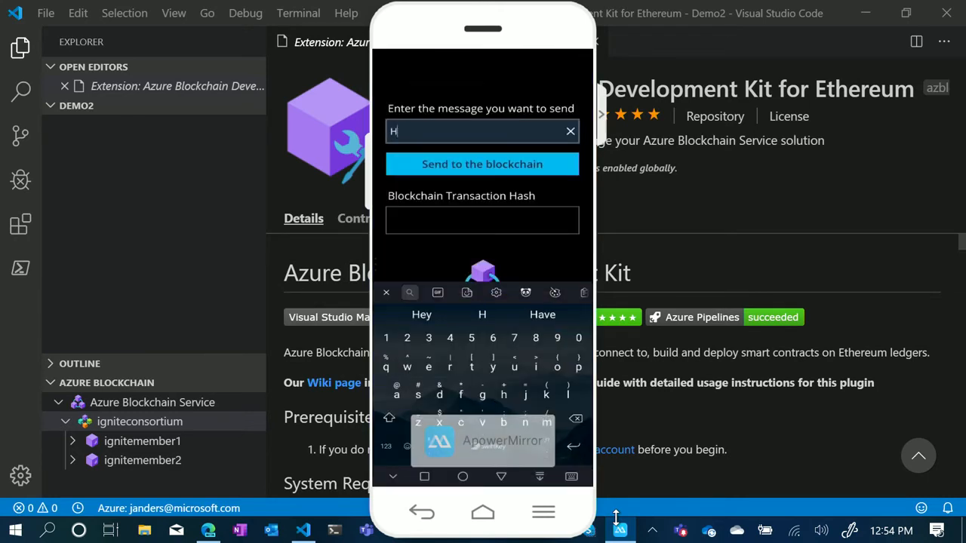
pyautogui.write('i everyone')
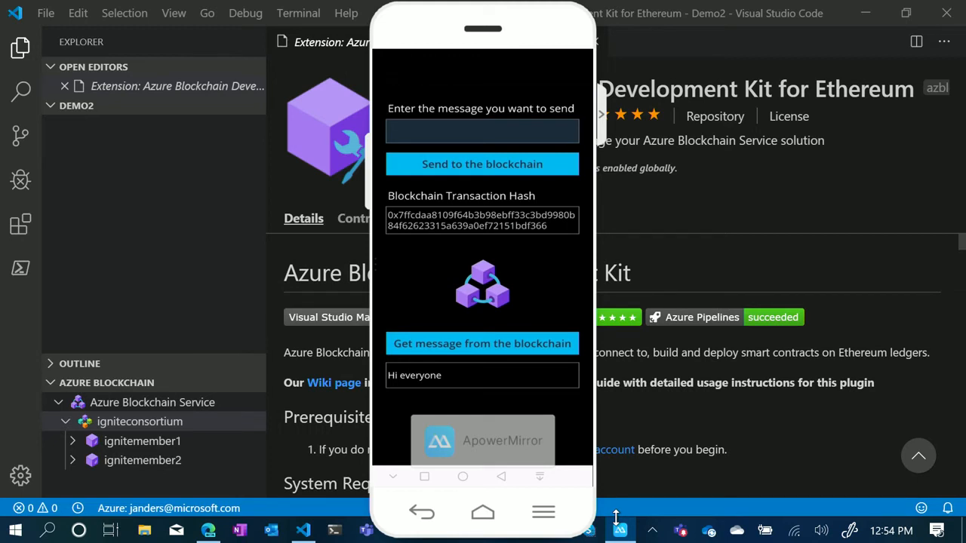
pyautogui.moveTo(527, 49)
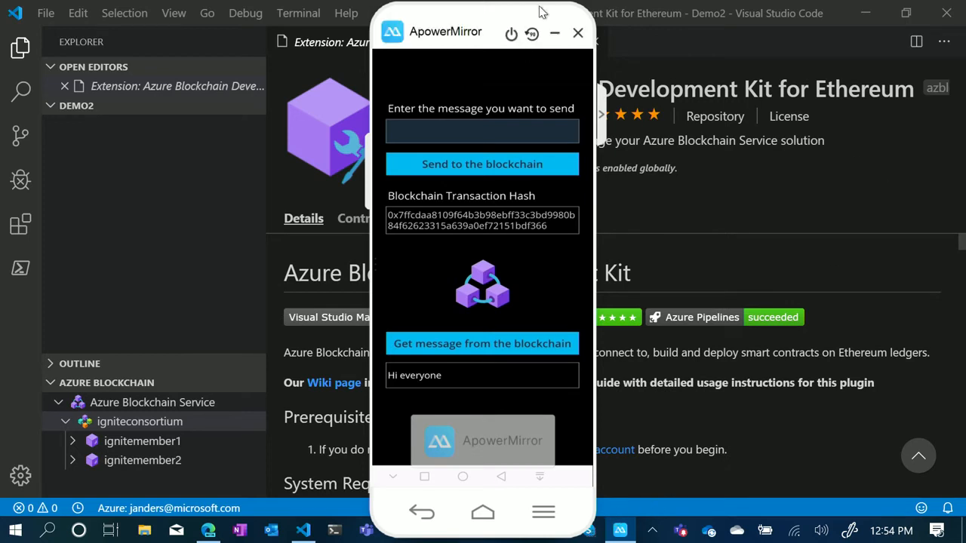
pyautogui.click(553, 35)
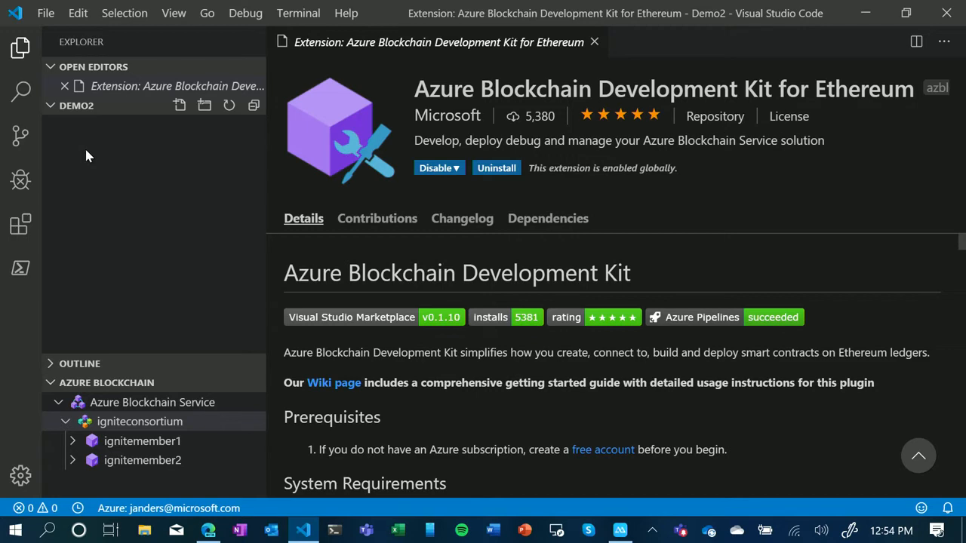
# - Find the New Solidity Project command among the Azure Blockchain commands and create a basic project in the Demo2 folder
pyautogui.click(173, 13)
pyautogui.click(205, 41)
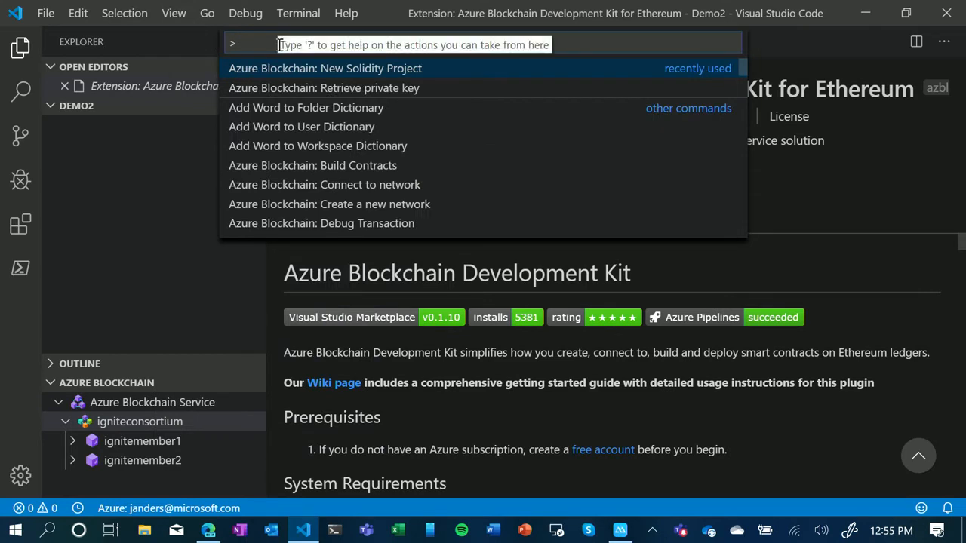
pyautogui.write('azure blokc')
pyautogui.press('BackSpace')
pyautogui.press('BackSpace')
pyautogui.write('ckchain')
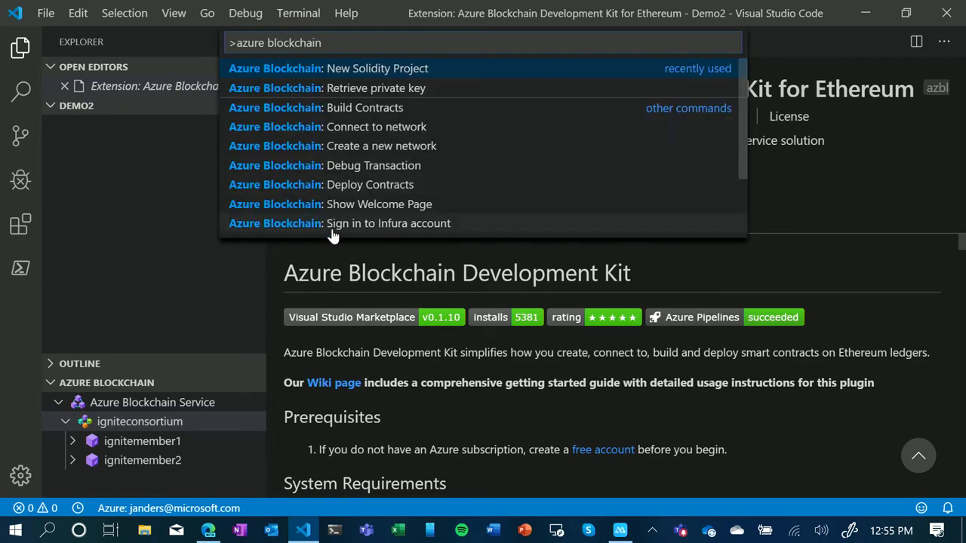
pyautogui.scroll(-1, 353, 87)
pyautogui.scroll(1, 385, 88)
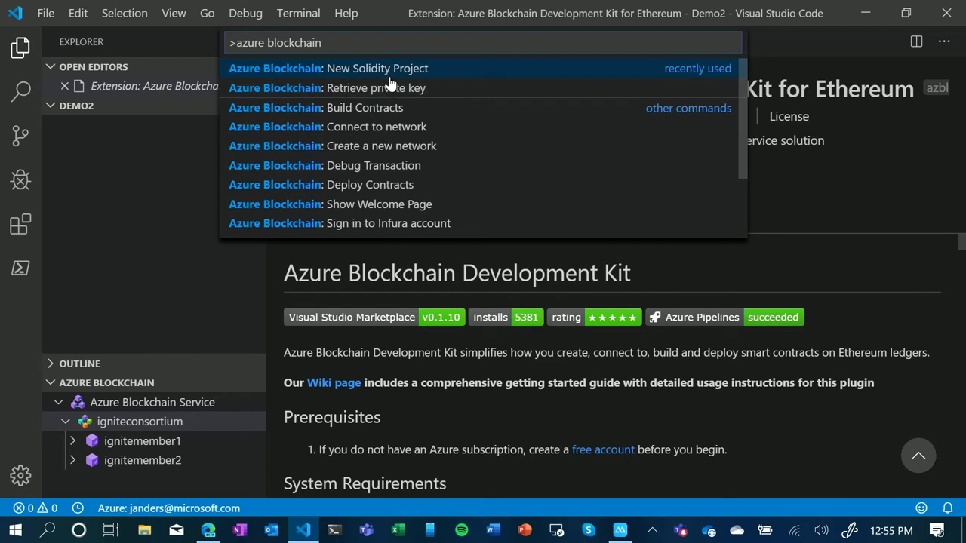
pyautogui.click(404, 73)
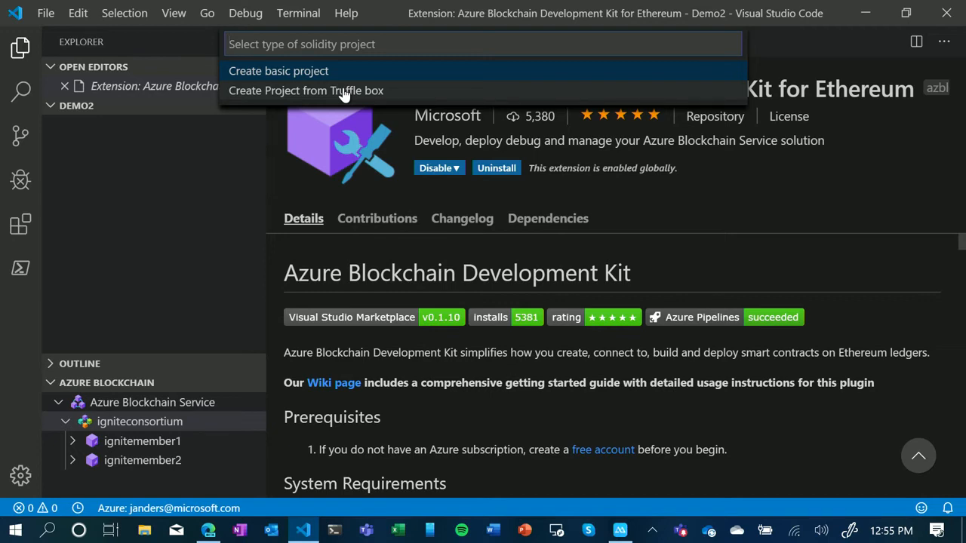
pyautogui.click(304, 75)
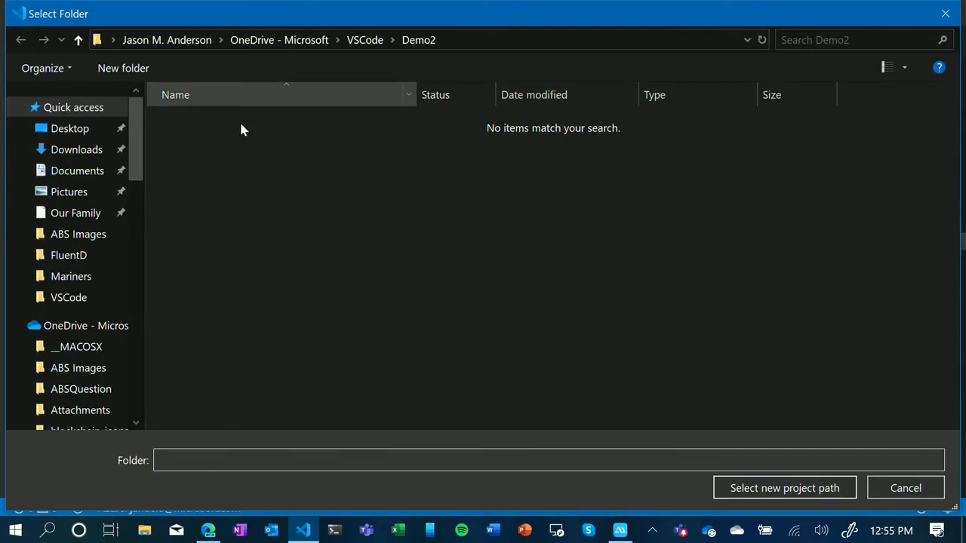
pyautogui.click(798, 489)
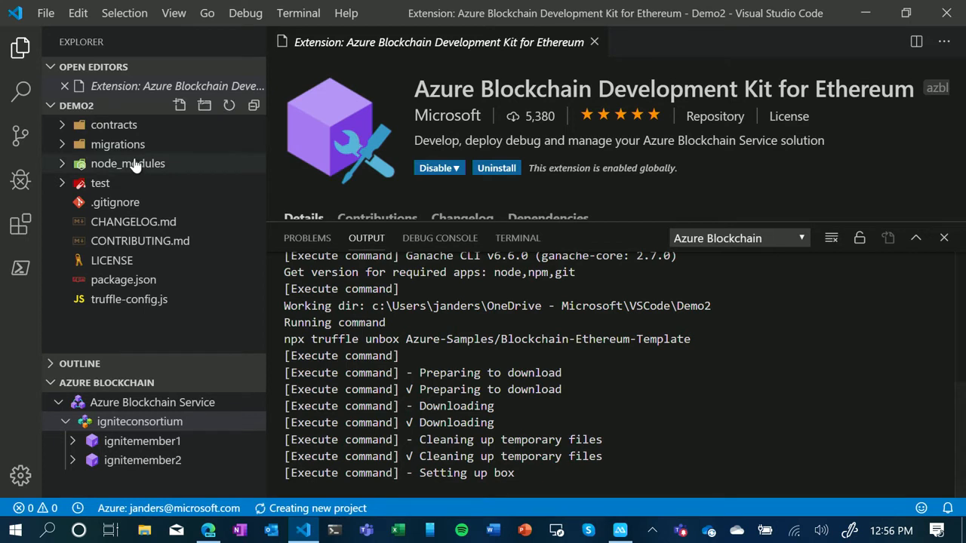
# - Open HelloBlockchain.sol from the contracts folder in an enlarged editor area and review its constructor, SendRequest and SendResponse functions
pyautogui.click(63, 128)
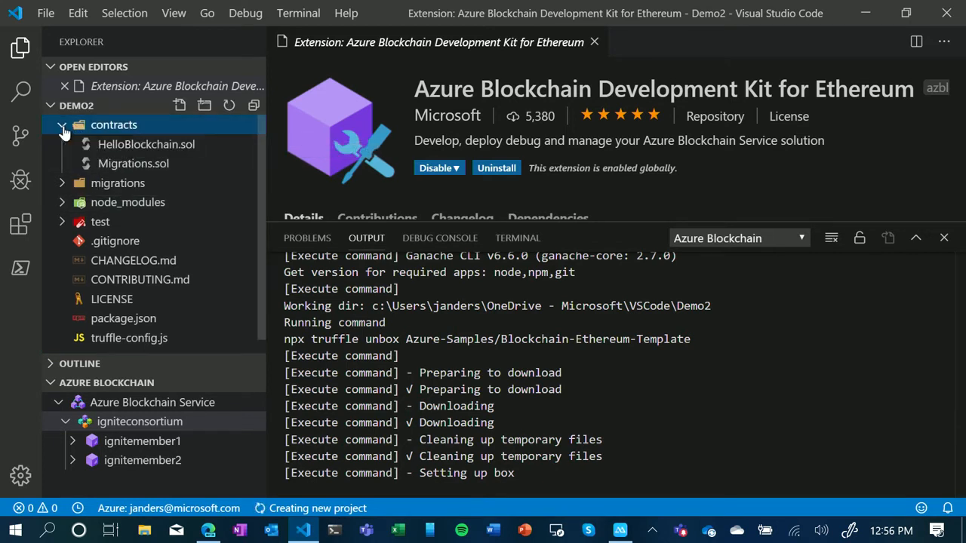
pyautogui.click(143, 150)
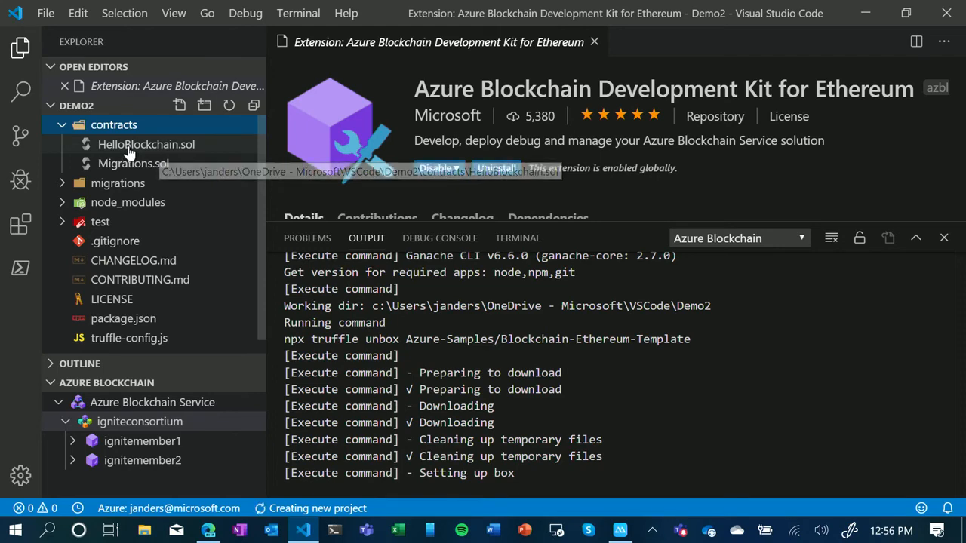
pyautogui.click(629, 233)
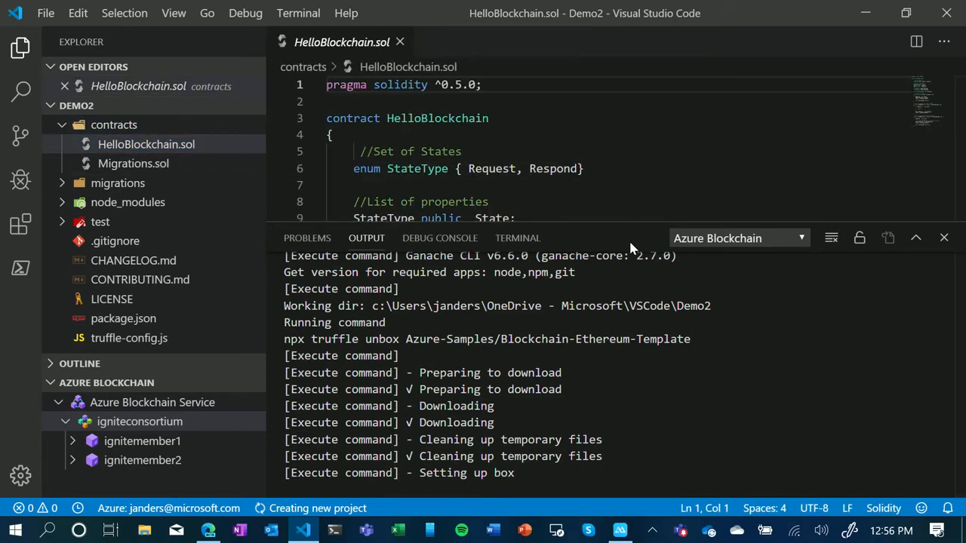
pyautogui.moveTo(642, 224); pyautogui.dragTo(641, 433)
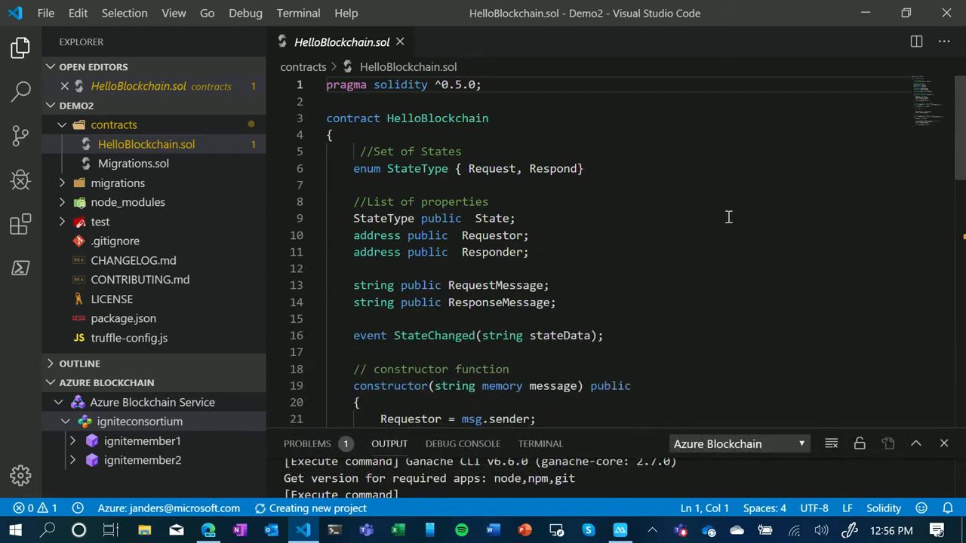
pyautogui.scroll(-1, 725, 229)
pyautogui.scroll(-4, 725, 229)
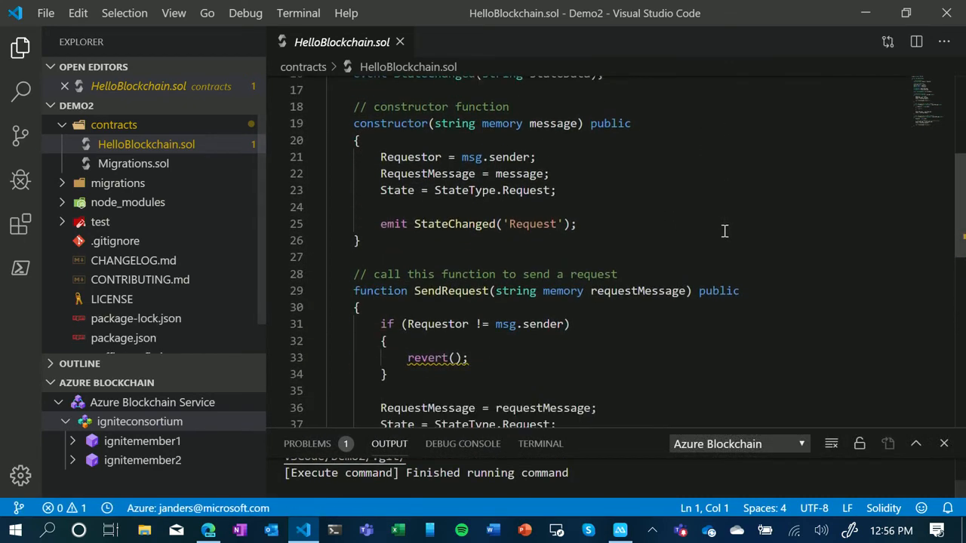
pyautogui.scroll(-2, 727, 224)
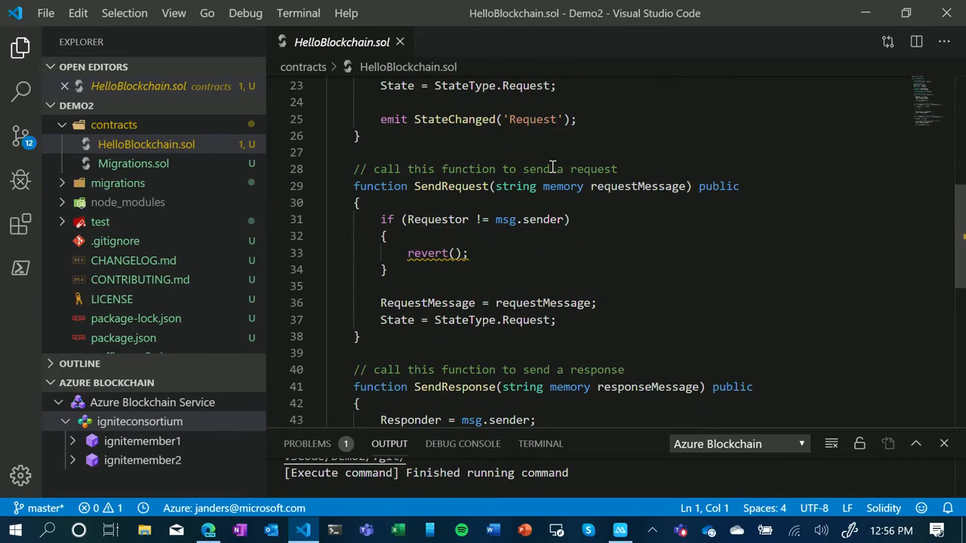
pyautogui.scroll(-3, 705, 202)
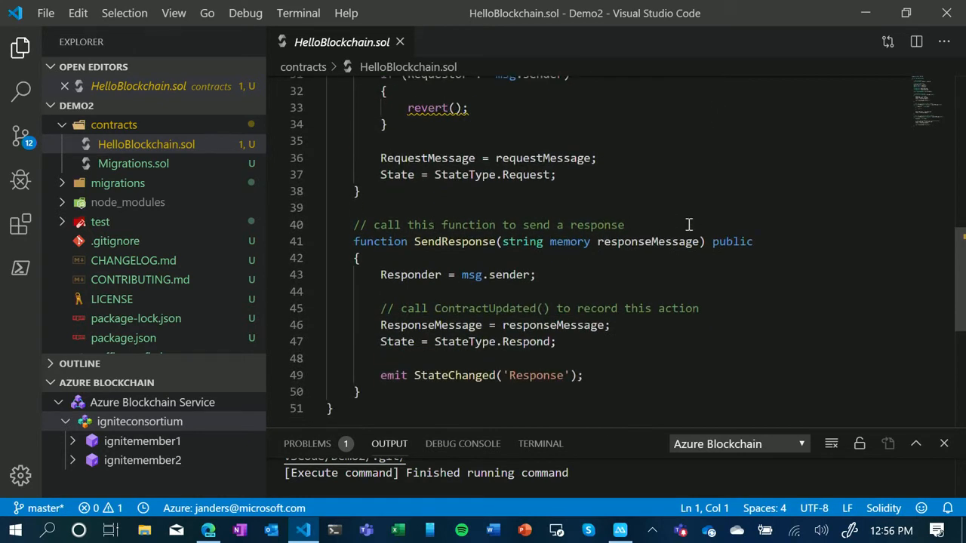
pyautogui.scroll(4, 737, 225)
pyautogui.scroll(-1, 739, 229)
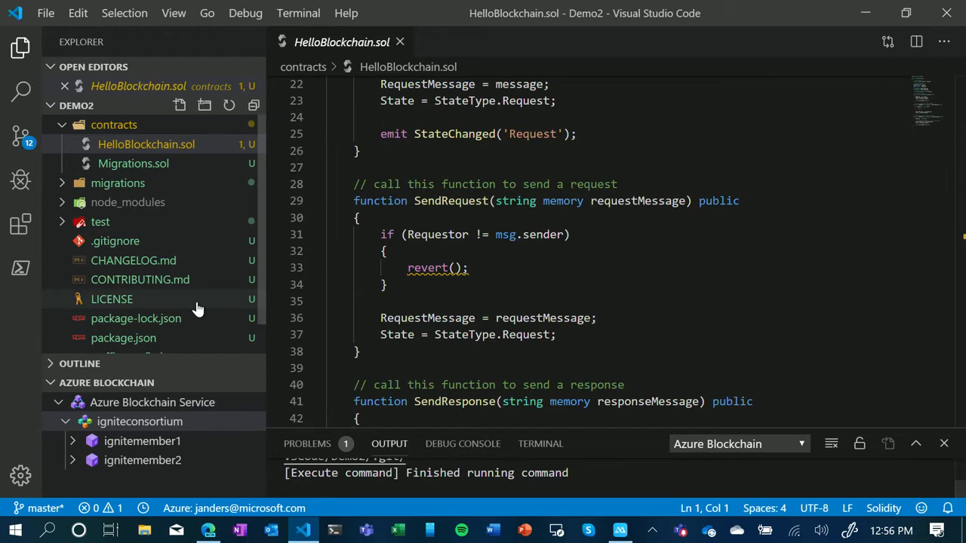
# - Enlarge the output area and build the contracts from HelloBlockchain.sol
pyautogui.moveTo(473, 427); pyautogui.dragTo(472, 302)
pyautogui.rightClick(121, 141)
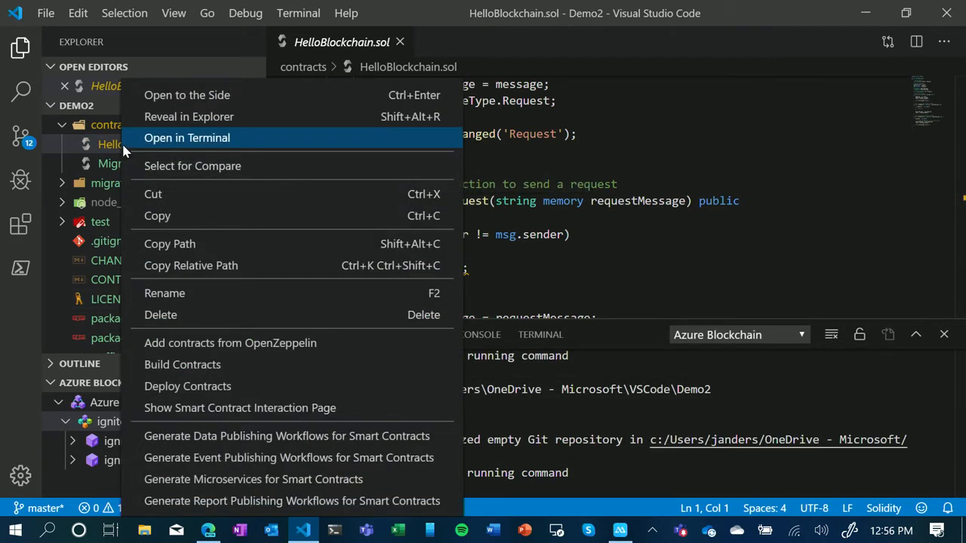
pyautogui.click(181, 365)
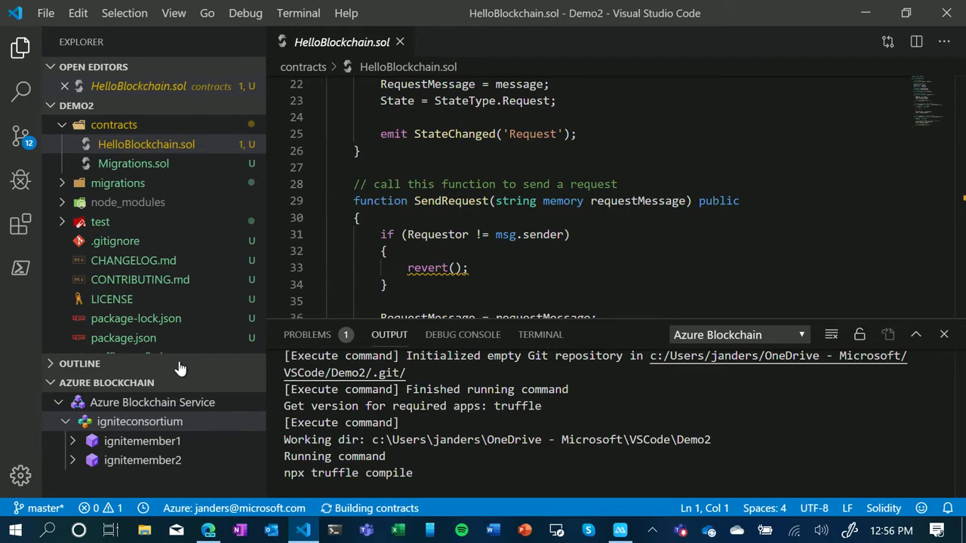
# - Switch to the Ignite Demo app in PowerApps in the browser and add a label reading "Enter your message" to Screen1
pyautogui.click(864, 13)
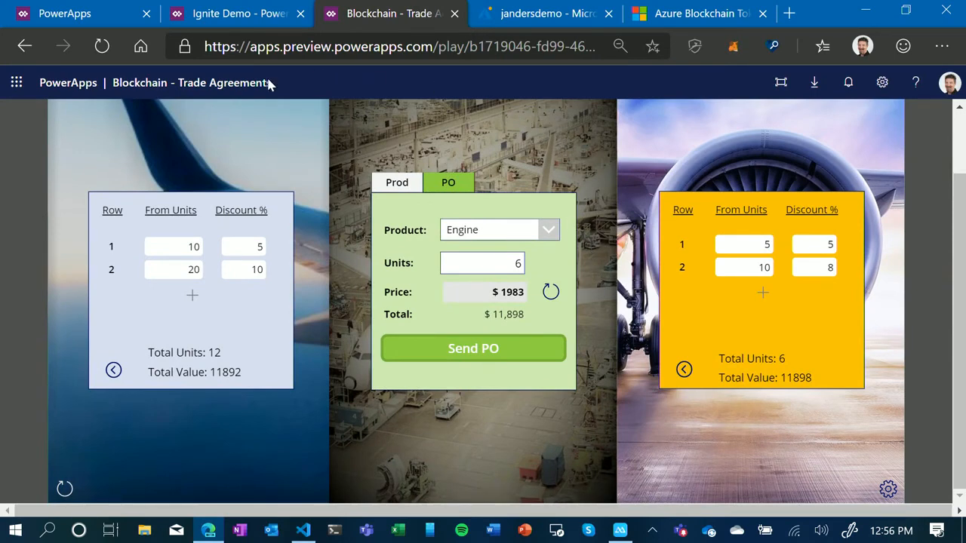
pyautogui.click(246, 21)
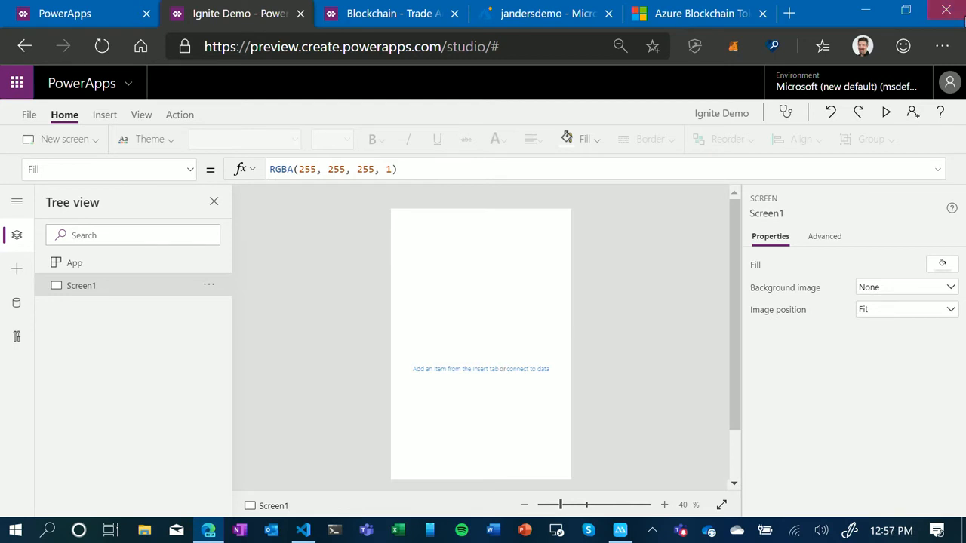
pyautogui.click(105, 117)
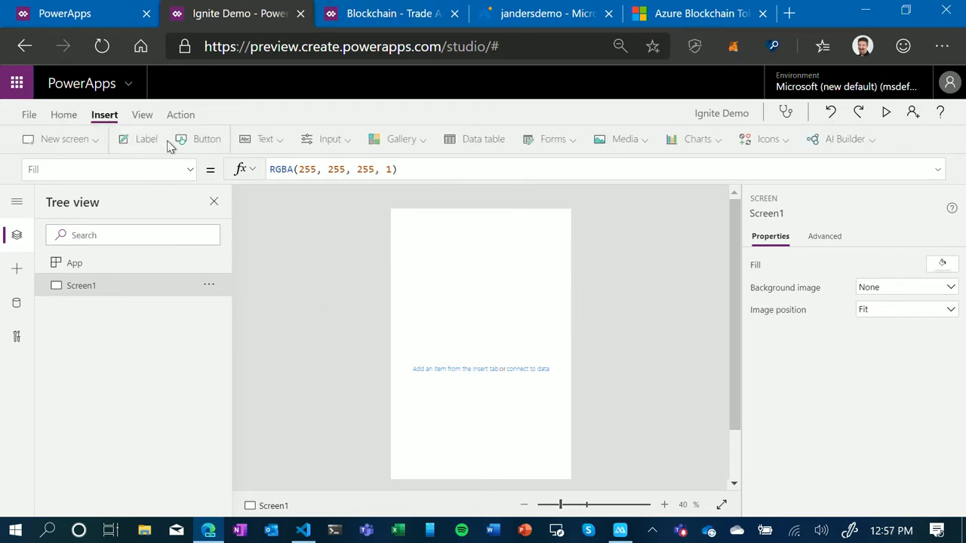
pyautogui.click(148, 140)
pyautogui.doubleClick(475, 230)
pyautogui.write('Entere')
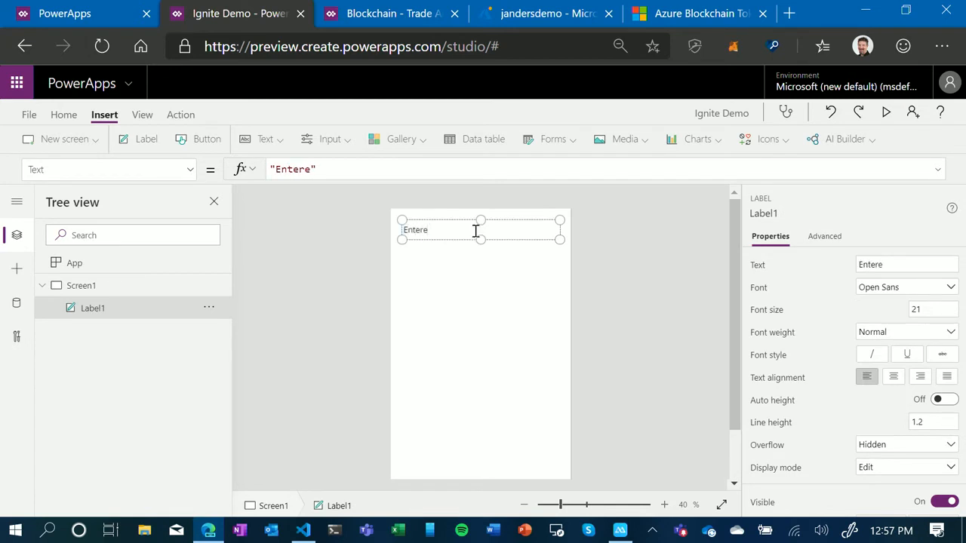
pyautogui.press('BackSpace')
pyautogui.write('your message')
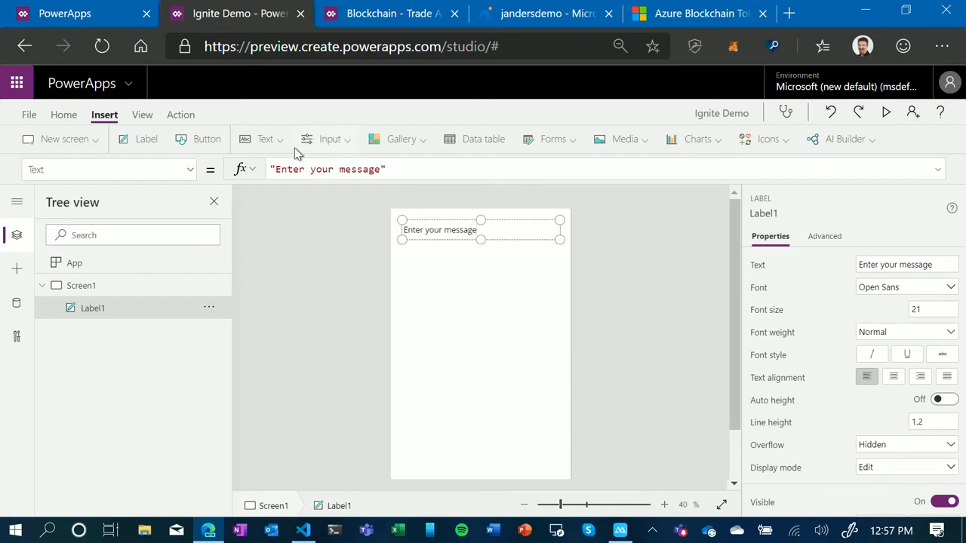
# - Add a text input and place it directly below the "Enter your message" label
pyautogui.click(264, 141)
pyautogui.click(278, 194)
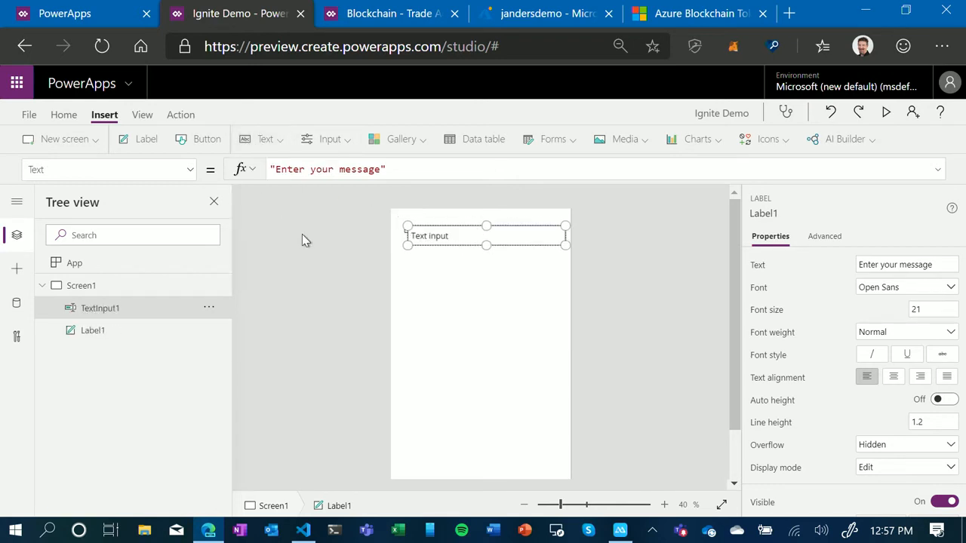
pyautogui.moveTo(460, 243); pyautogui.dragTo(463, 264)
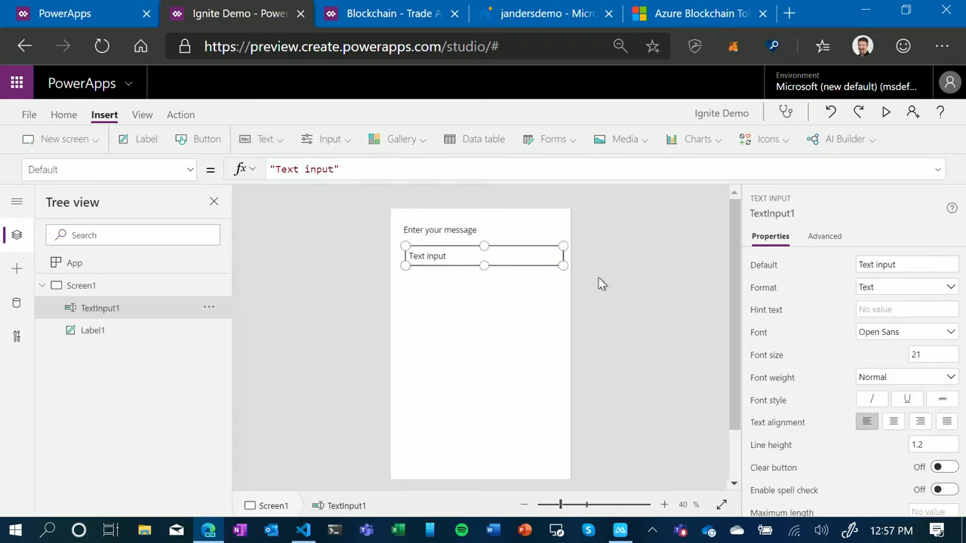
# - Rename the text input to MessageInput and clear its default text
pyautogui.click(806, 215)
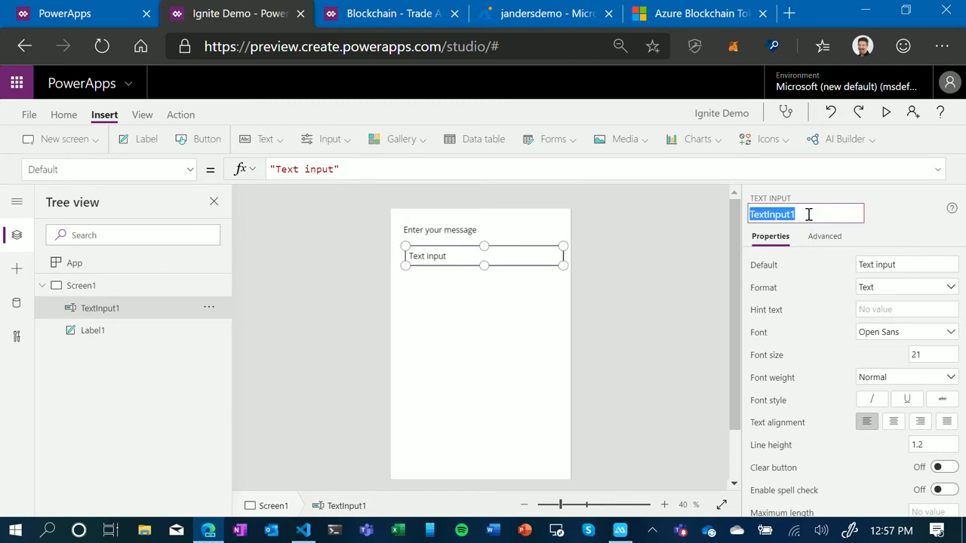
pyautogui.write('MessageInput')
pyautogui.press('Return')
pyautogui.moveTo(927, 265); pyautogui.dragTo(848, 265)
pyautogui.press('BackSpace')
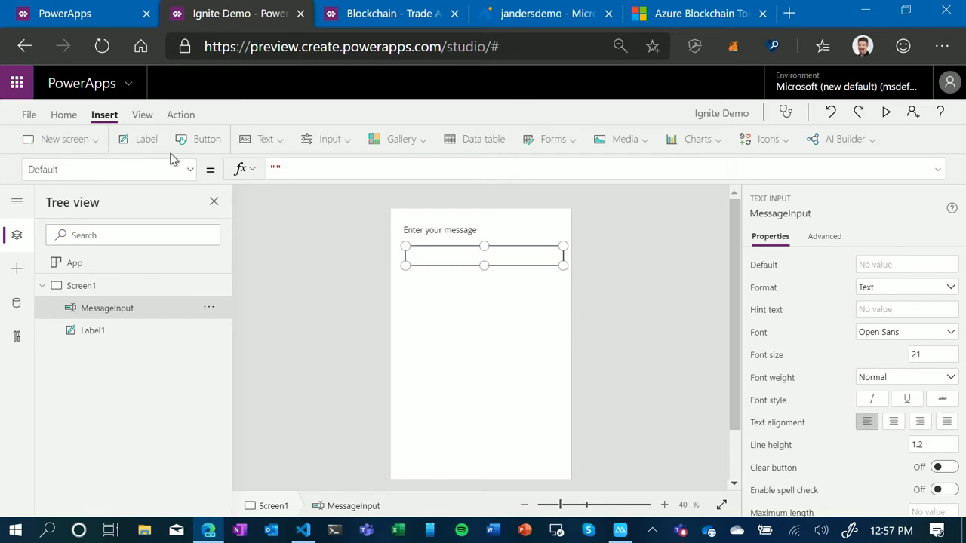
# - Add a button below the message input at about X 52, Y 262 and caption it "Send Message"
pyautogui.click(203, 139)
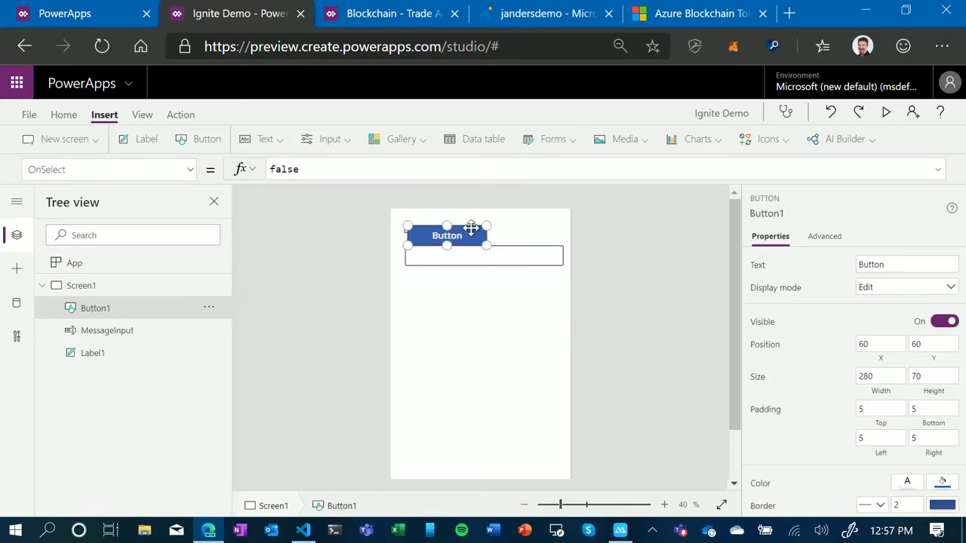
pyautogui.moveTo(470, 229); pyautogui.dragTo(470, 284)
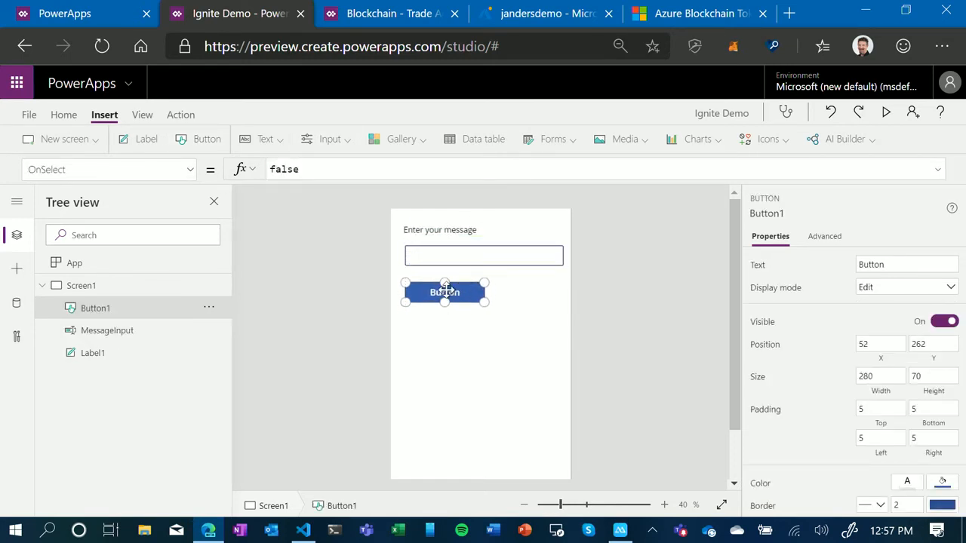
pyautogui.doubleClick(448, 294)
pyautogui.write('Send Message')
# - Rename the "Send Message" button control to SendMessageButton
pyautogui.click(796, 215)
pyautogui.write('SE')
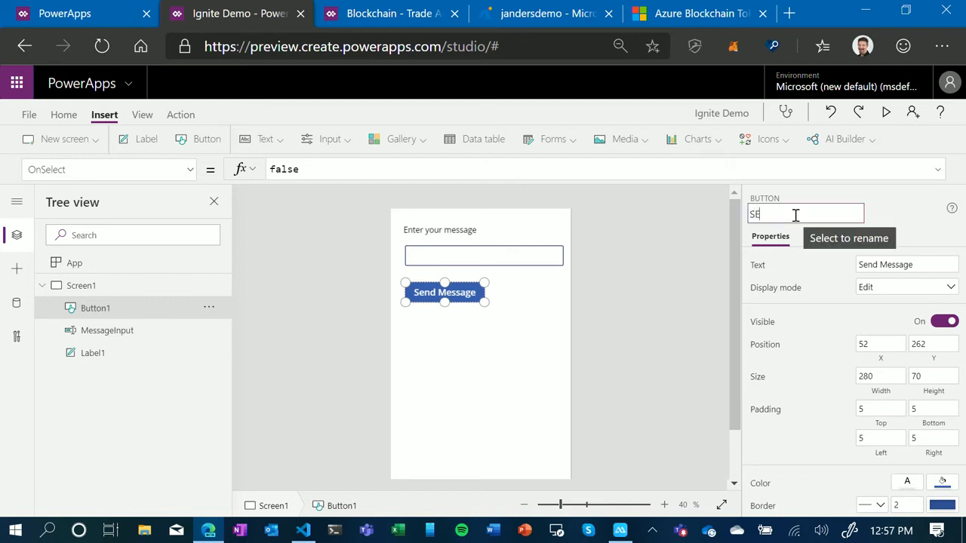
pyautogui.write('ndMessageButton')
pyautogui.press('Return')
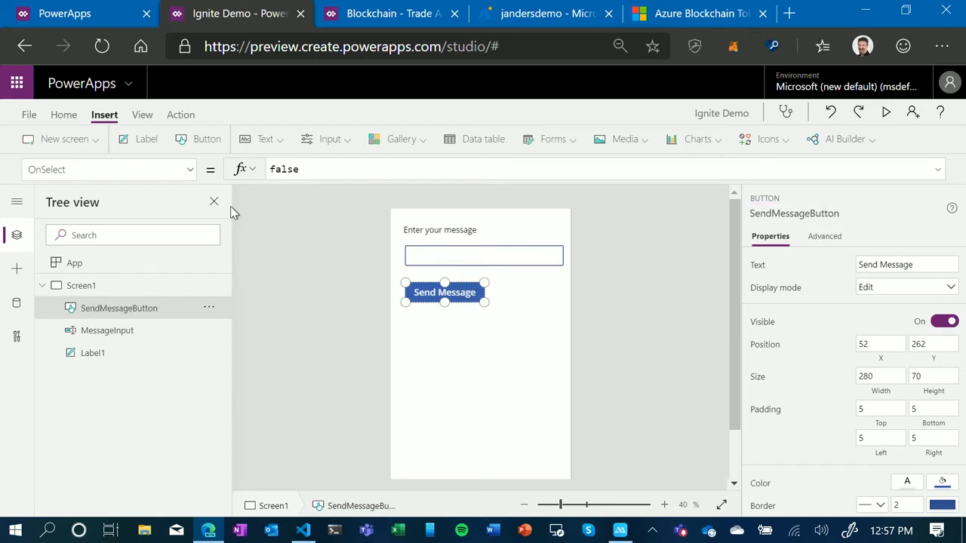
# - Add a label directly below the "Send Message" button and set its text to "Transaction Hash"
pyautogui.click(140, 145)
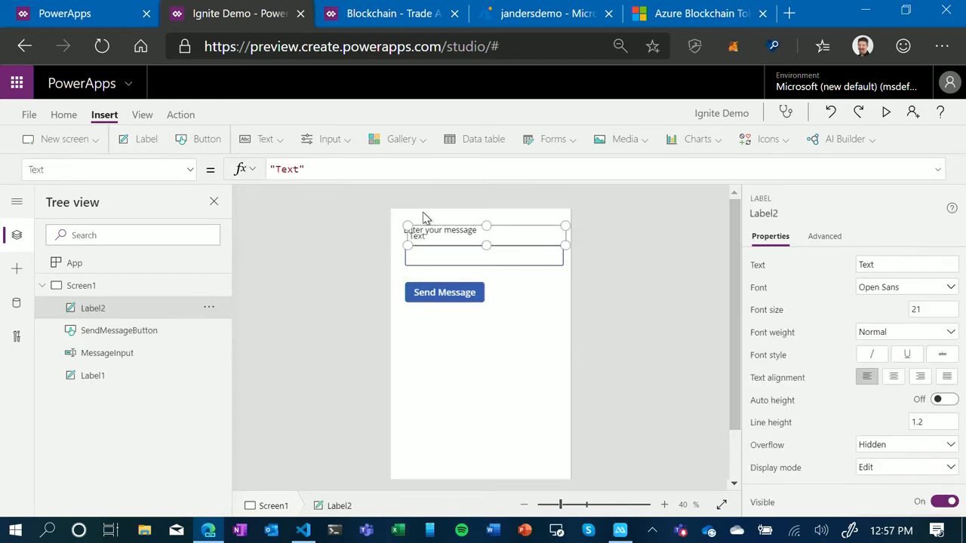
pyautogui.moveTo(449, 226); pyautogui.dragTo(445, 312)
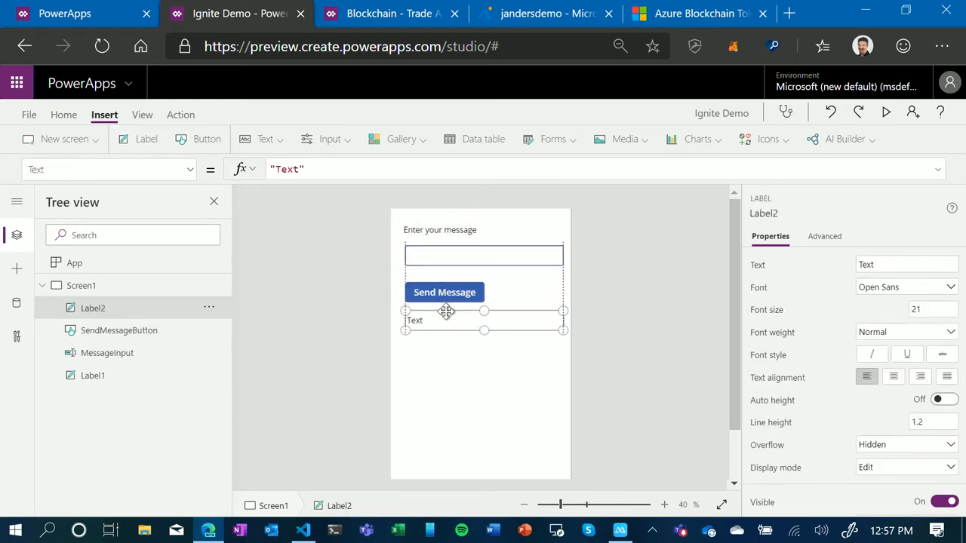
pyautogui.doubleClick(436, 320)
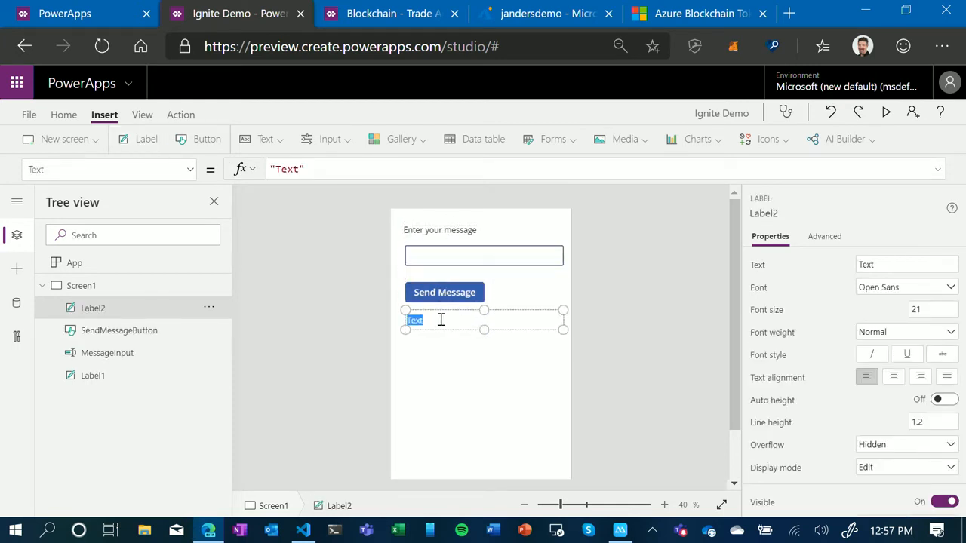
pyautogui.write('Transaction')
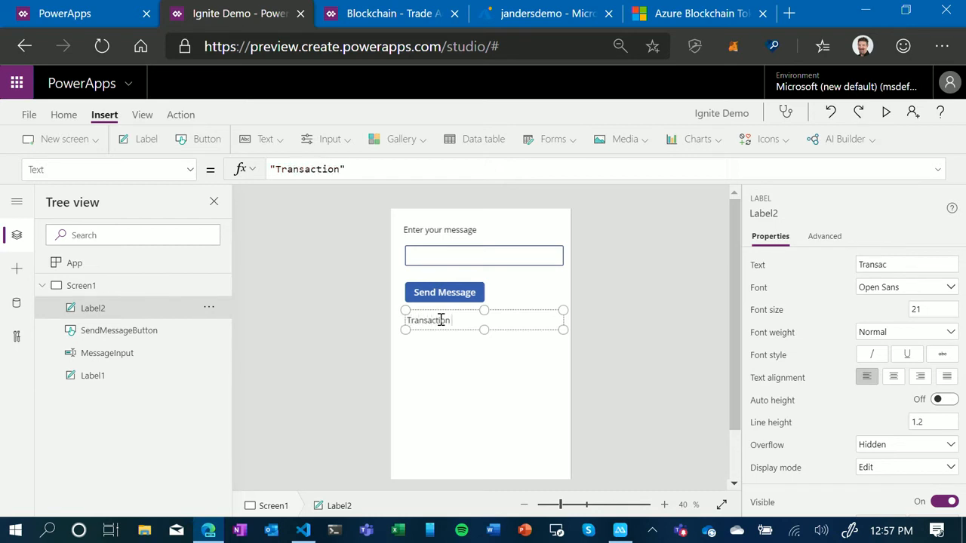
pyautogui.write(' Hash')
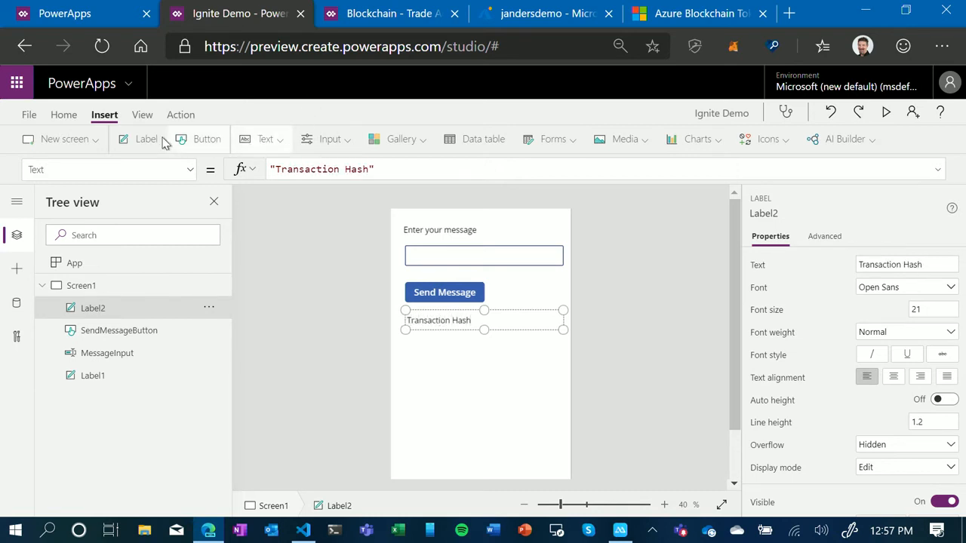
# - Add a label directly below the "Transaction Hash" label and rename the control to TransactionHashLabel
pyautogui.click(147, 139)
pyautogui.moveTo(455, 224); pyautogui.dragTo(450, 345)
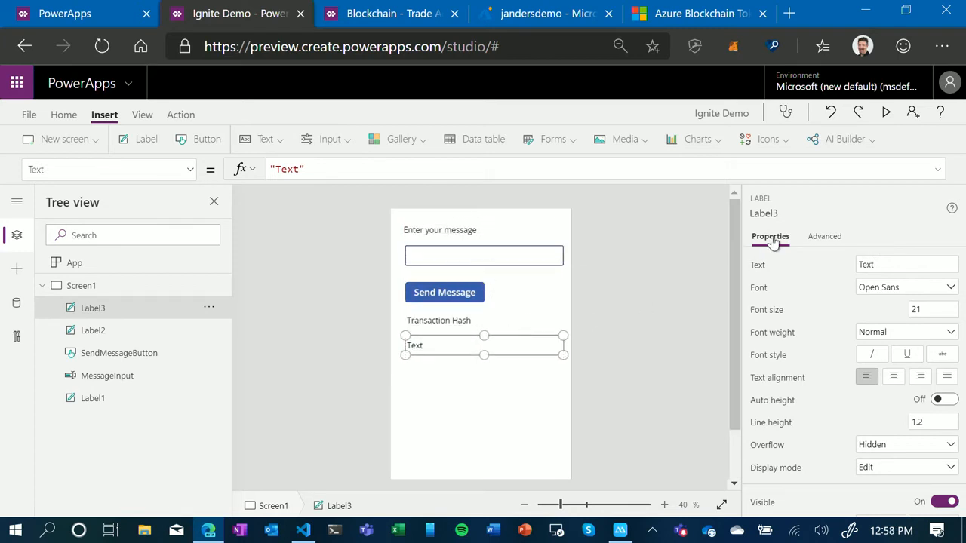
pyautogui.click(793, 213)
pyautogui.write('Tra')
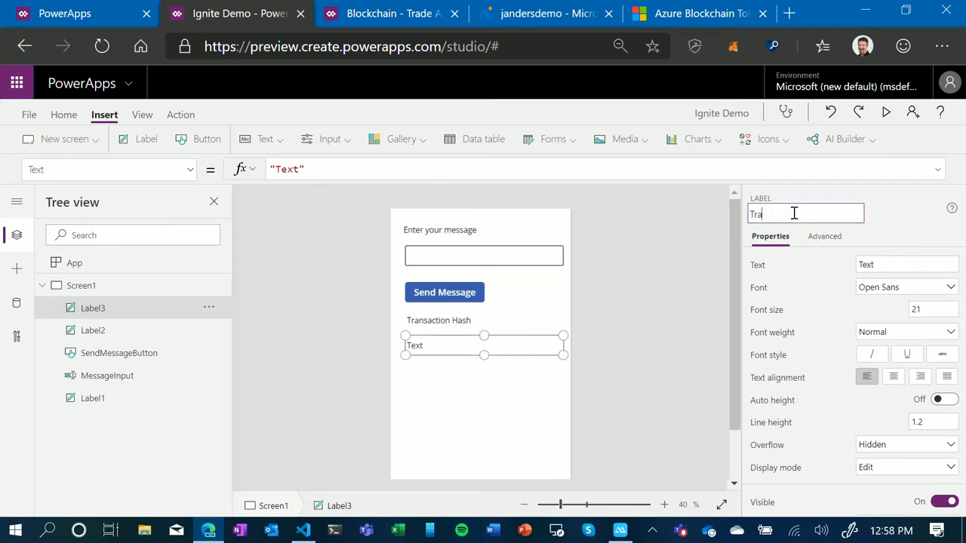
pyautogui.write('nsactionHashLabel')
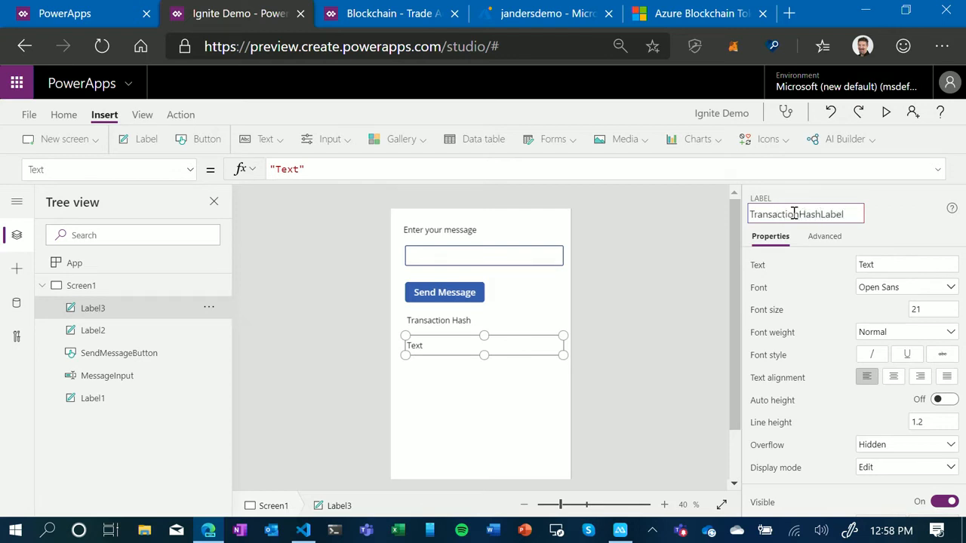
pyautogui.press('Return')
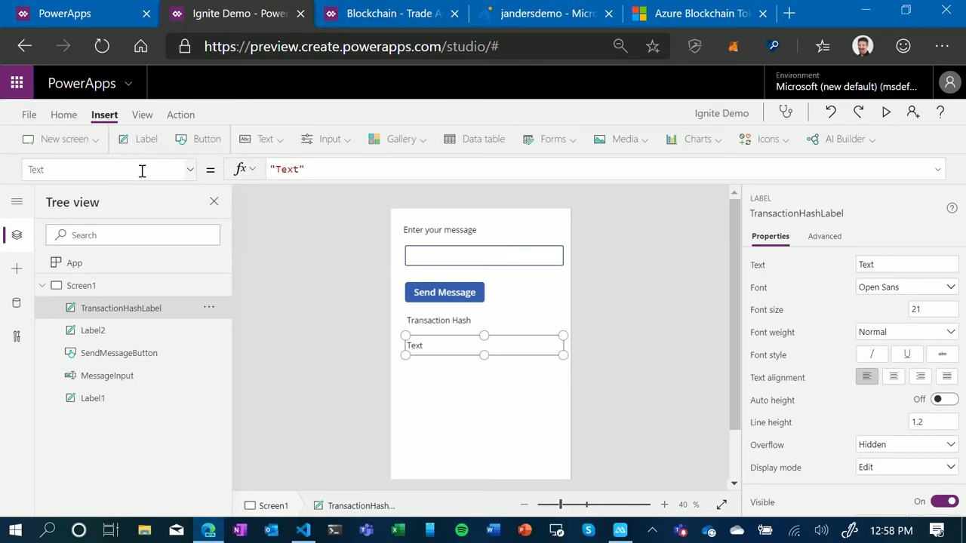
# - Add a button below the transaction hash labels at about X 52, Y 610 and caption it "Get Message"
pyautogui.click(200, 140)
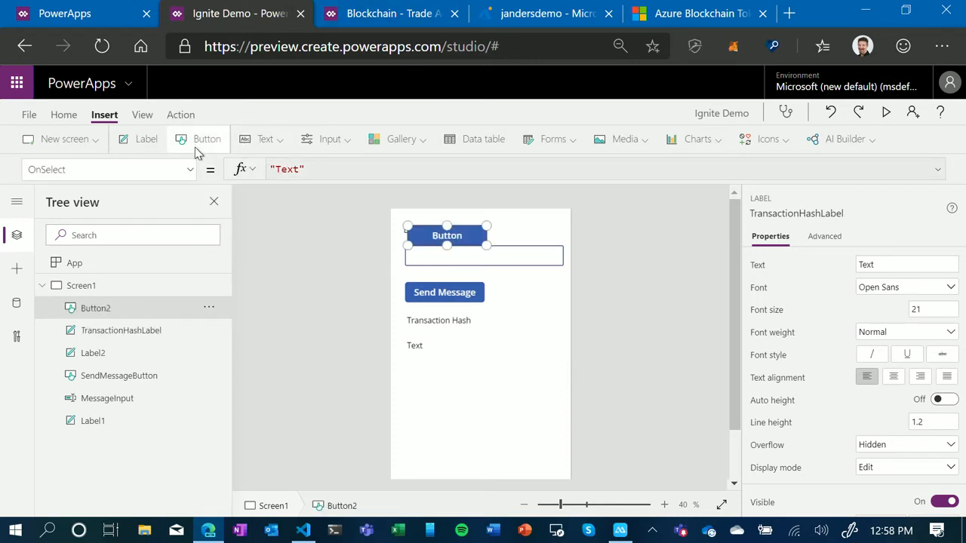
pyautogui.moveTo(447, 236); pyautogui.dragTo(436, 388)
pyautogui.doubleClick(443, 390)
pyautogui.write('Get Message')
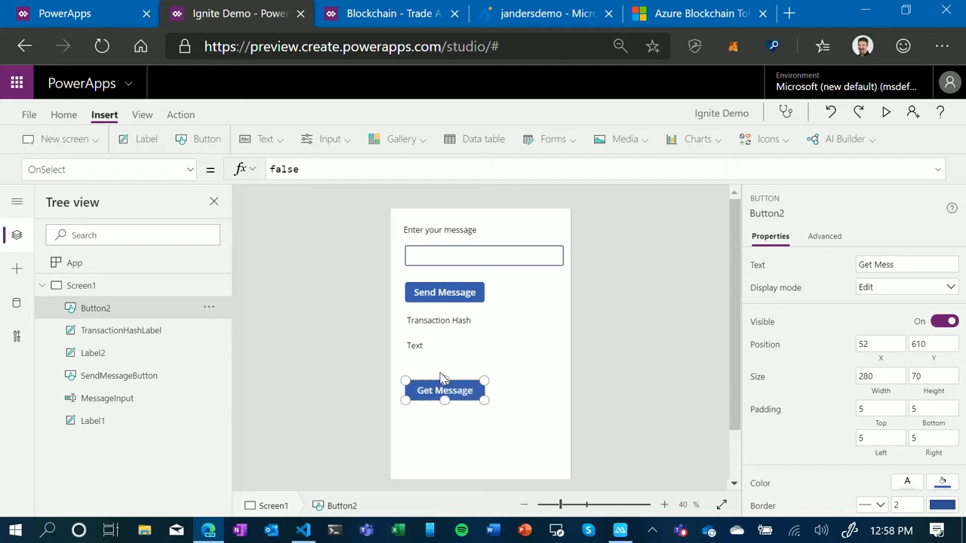
# - Rename the "Get Message" button control to GetMessageButton
pyautogui.click(784, 214)
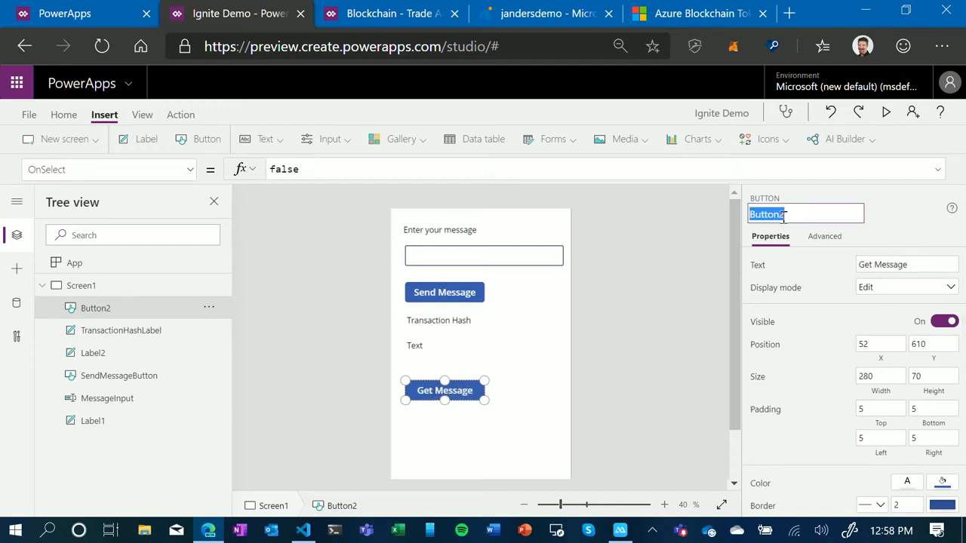
pyautogui.write('GetMessa')
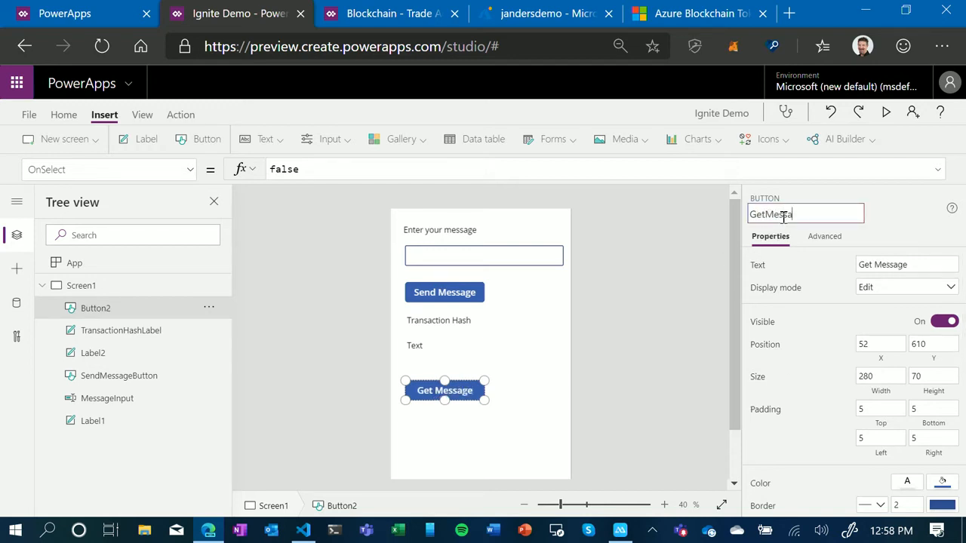
pyautogui.write('geButton')
pyautogui.press('Return')
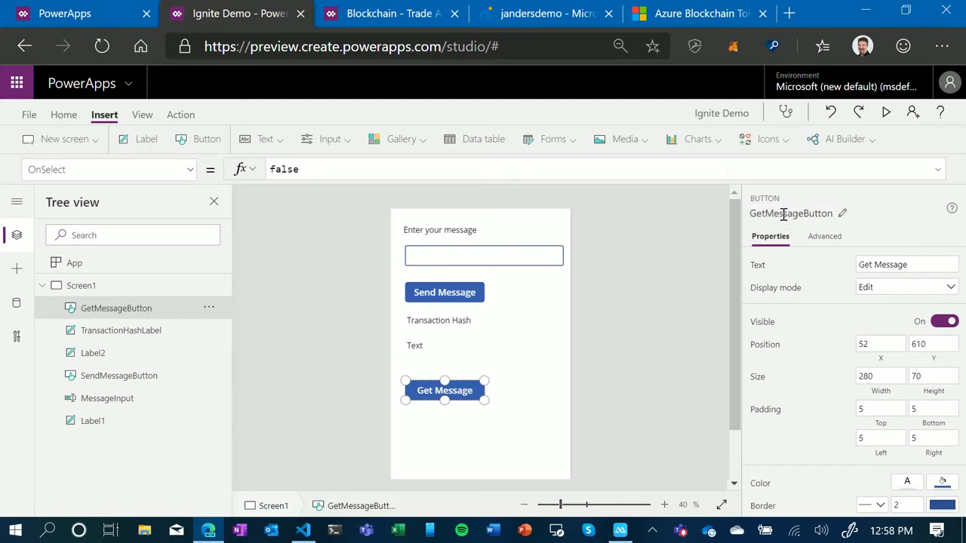
# - Add a label just below the "Get Message" button and rename the control to MessageLabel
pyautogui.click(142, 141)
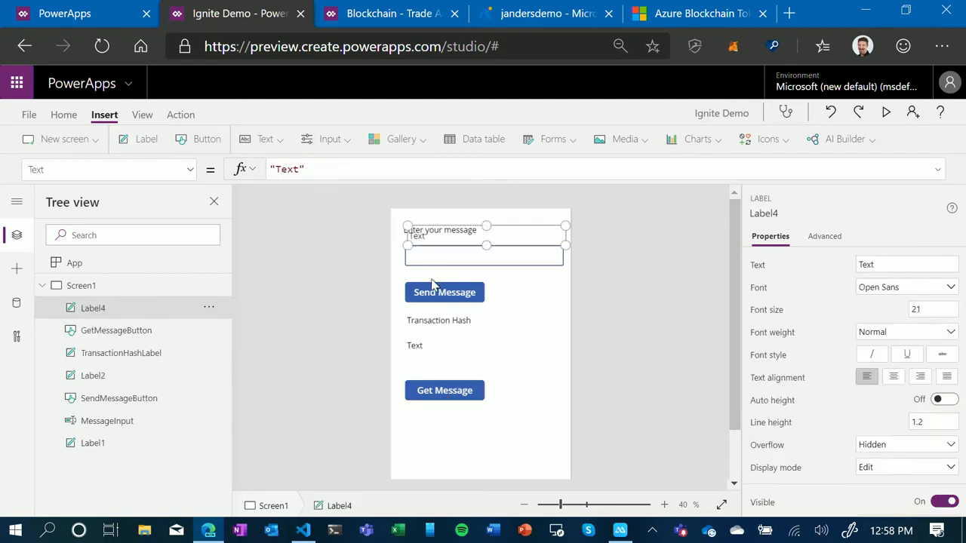
pyautogui.moveTo(460, 228); pyautogui.dragTo(457, 410)
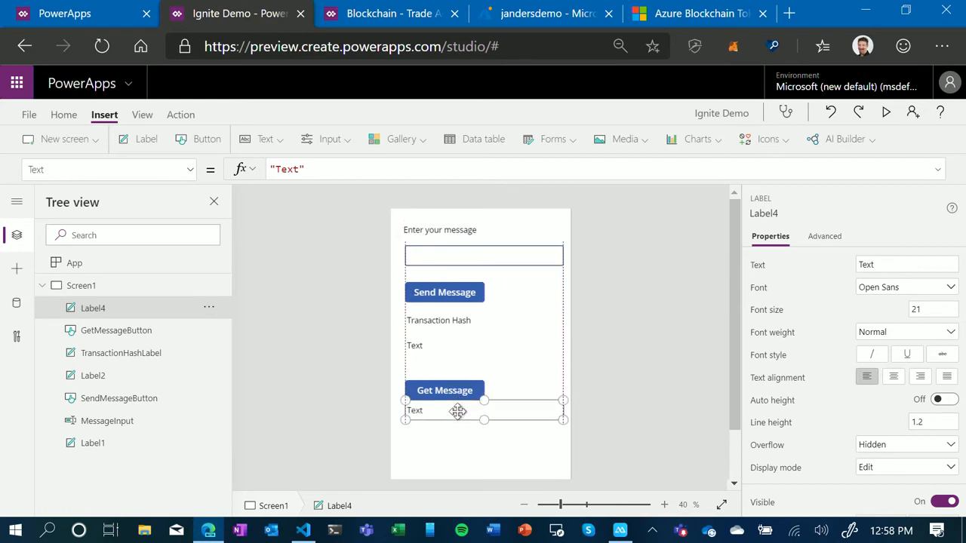
pyautogui.click(788, 210)
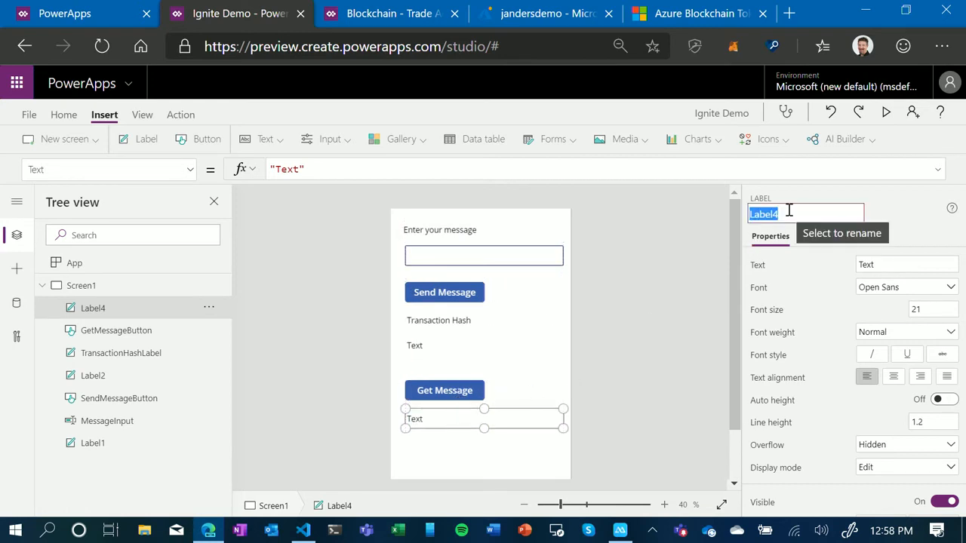
pyautogui.write('Message')
pyautogui.press('Return')
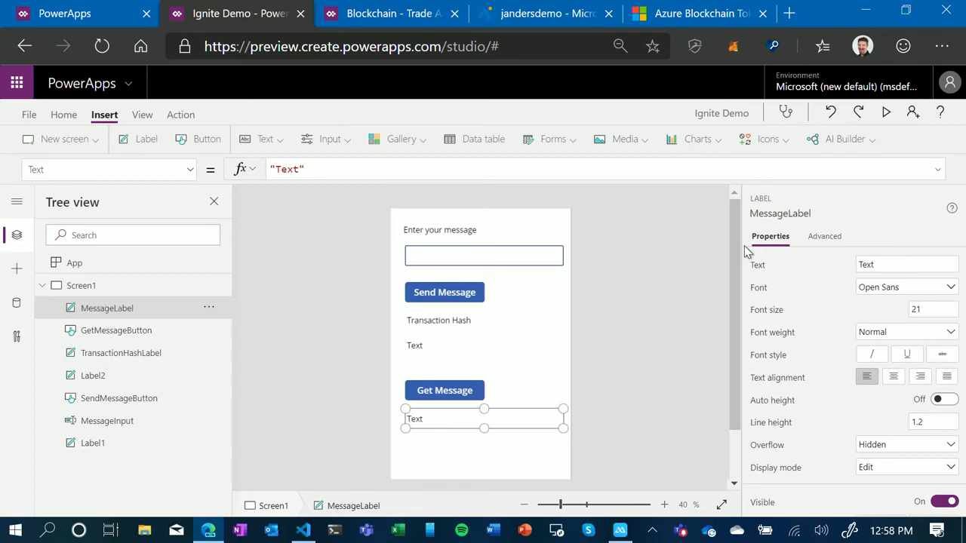
pyautogui.click(677, 334)
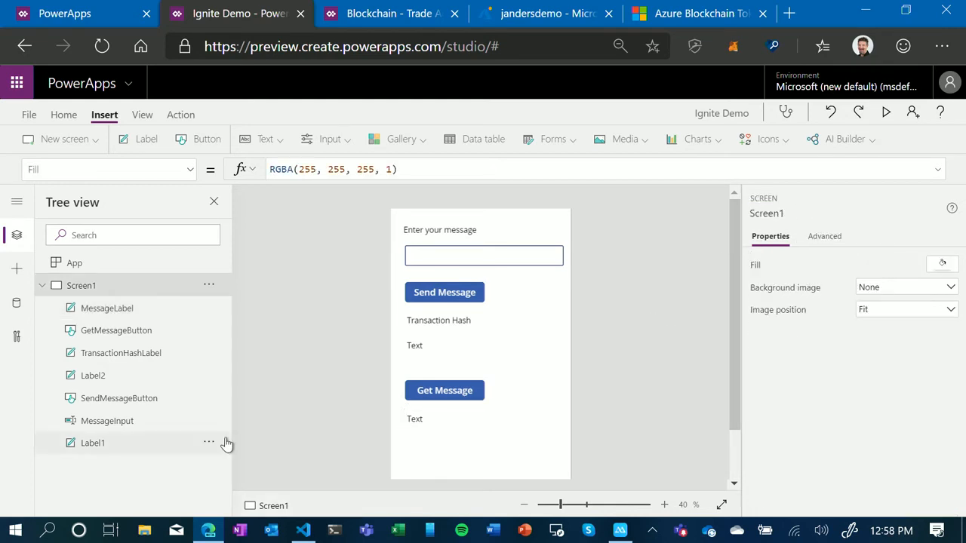
# - Switch to Visual Studio Code and open the compiled HelloBlockchain.json from the build/contracts folder
pyautogui.click(304, 531)
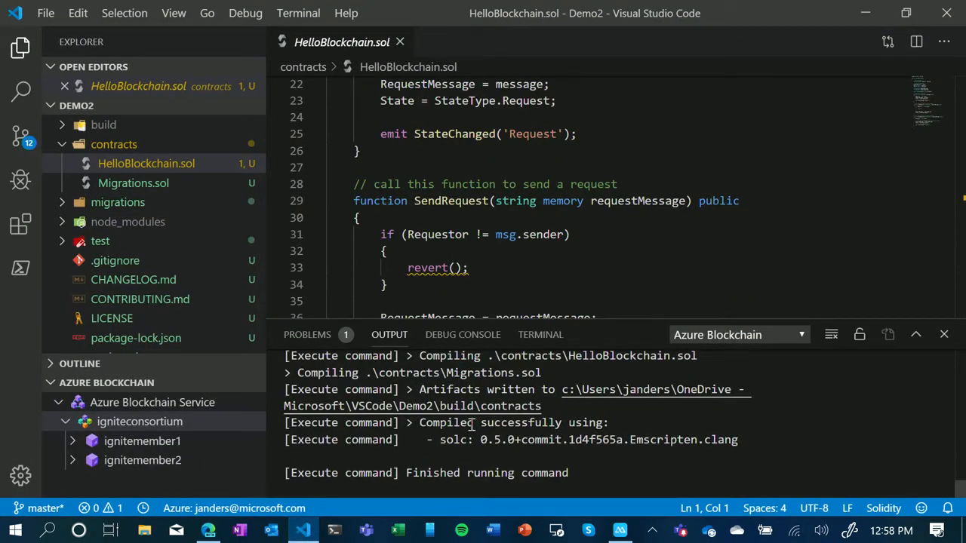
pyautogui.click(62, 126)
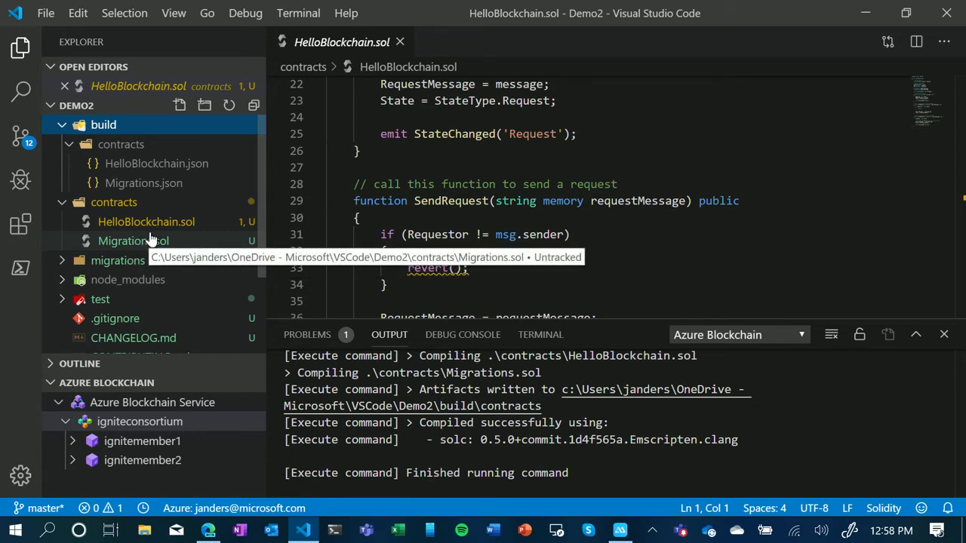
pyautogui.click(156, 170)
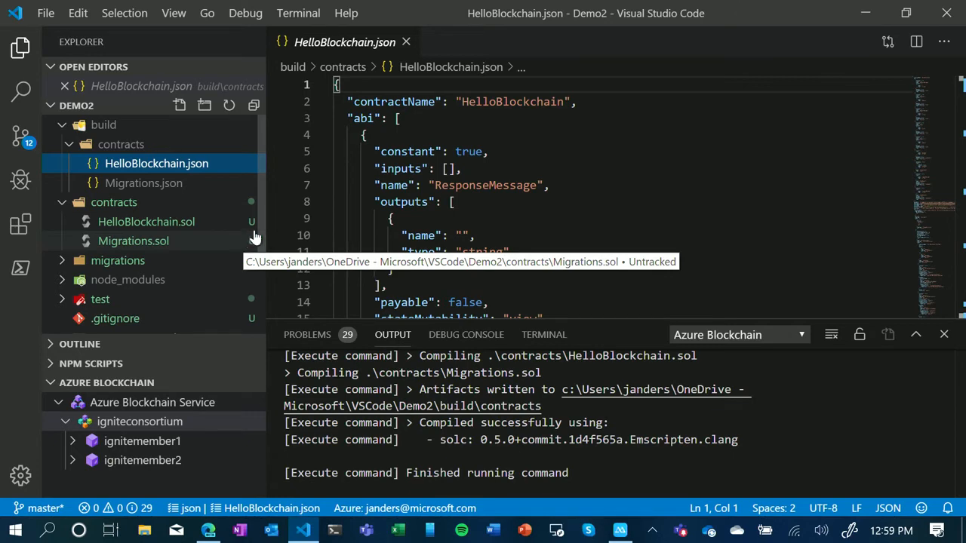
# - Deploy the HelloBlockchain.sol contract to abs_igniteconsortium_ignitemember1_ignitemember1 with the saved mnemonic from the VSCode folder, and enlarge the output area
pyautogui.rightClick(165, 219)
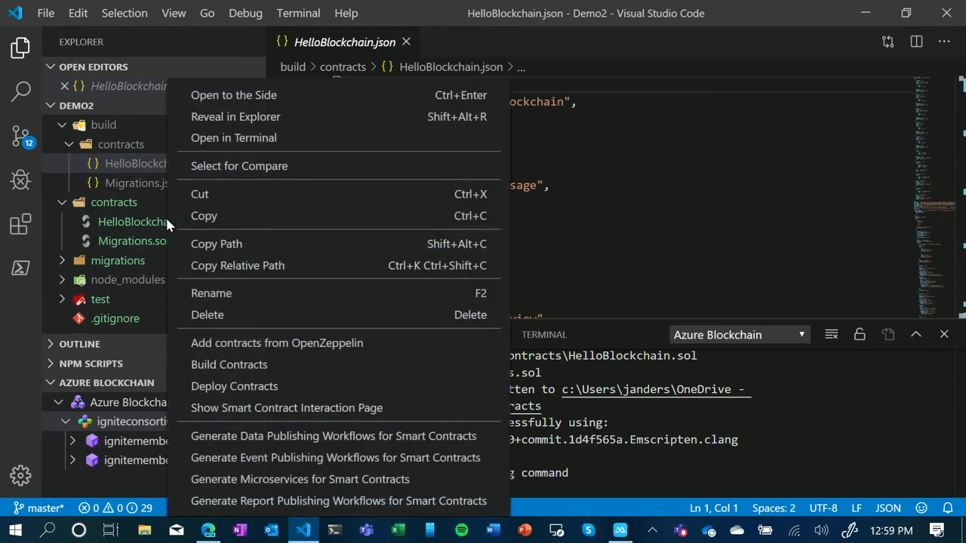
pyautogui.click(253, 387)
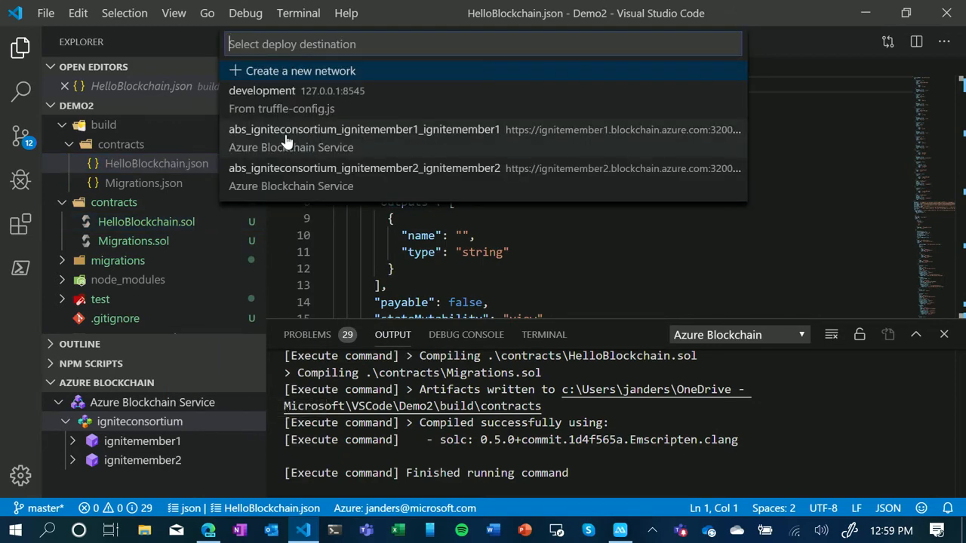
pyautogui.click(341, 142)
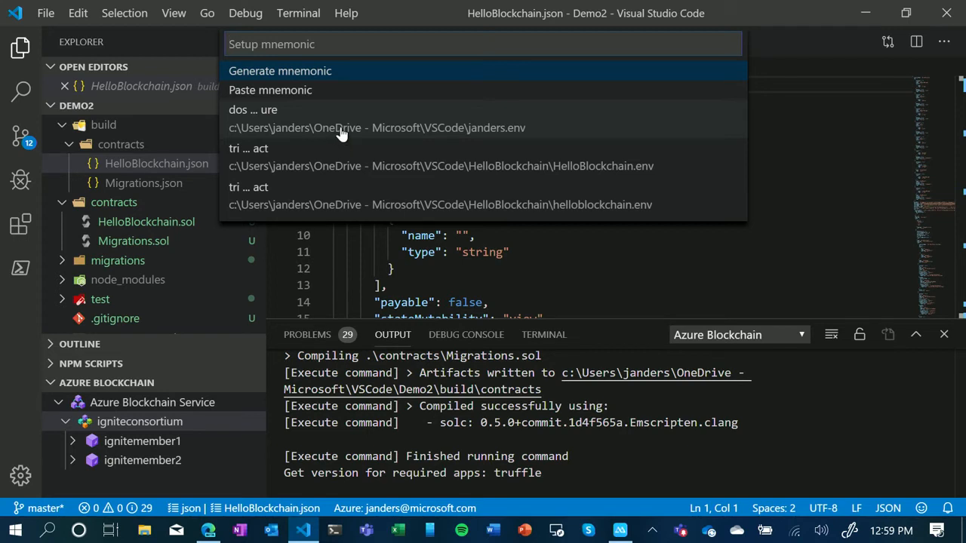
pyautogui.click(382, 129)
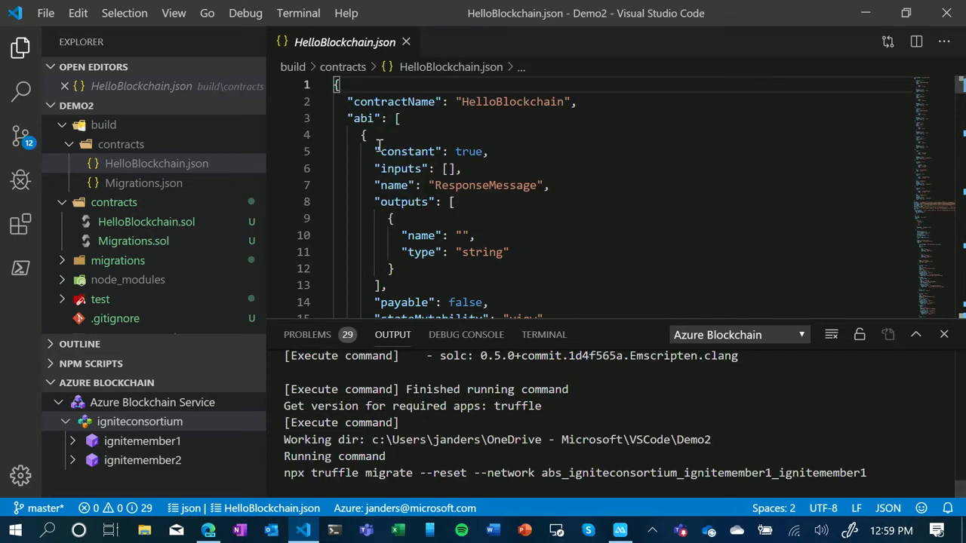
pyautogui.moveTo(570, 322); pyautogui.dragTo(565, 188)
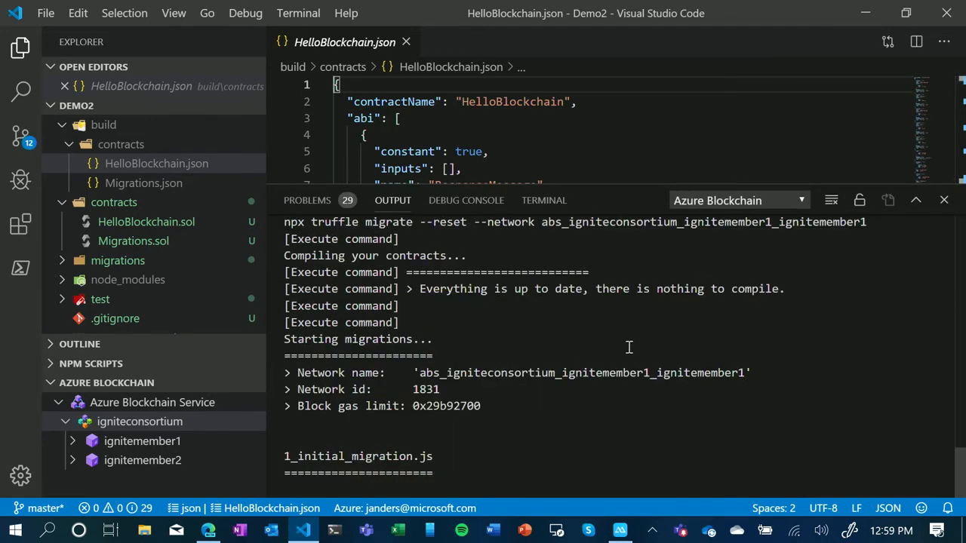
# - Switch back to Power Apps and start creating a new flow for the "Send Message" button
pyautogui.click(872, 18)
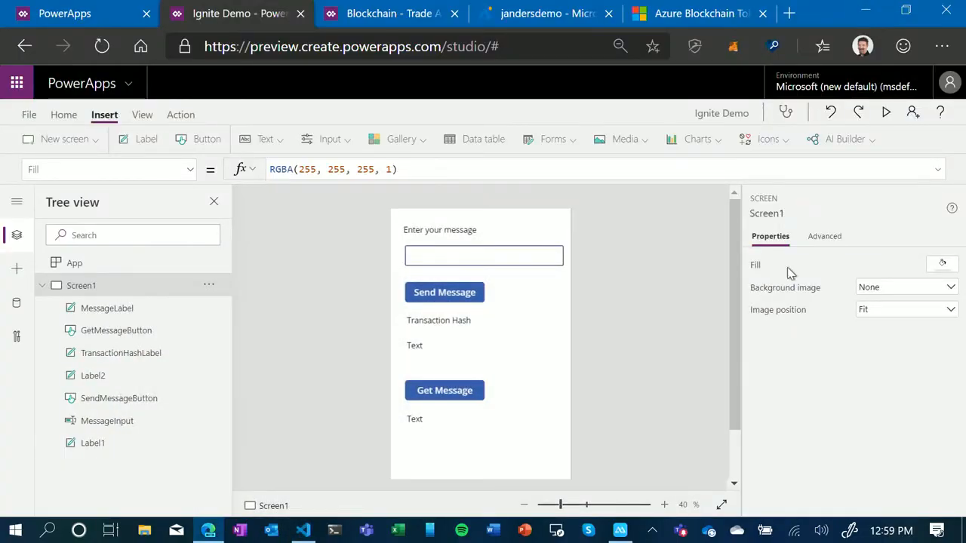
pyautogui.click(444, 293)
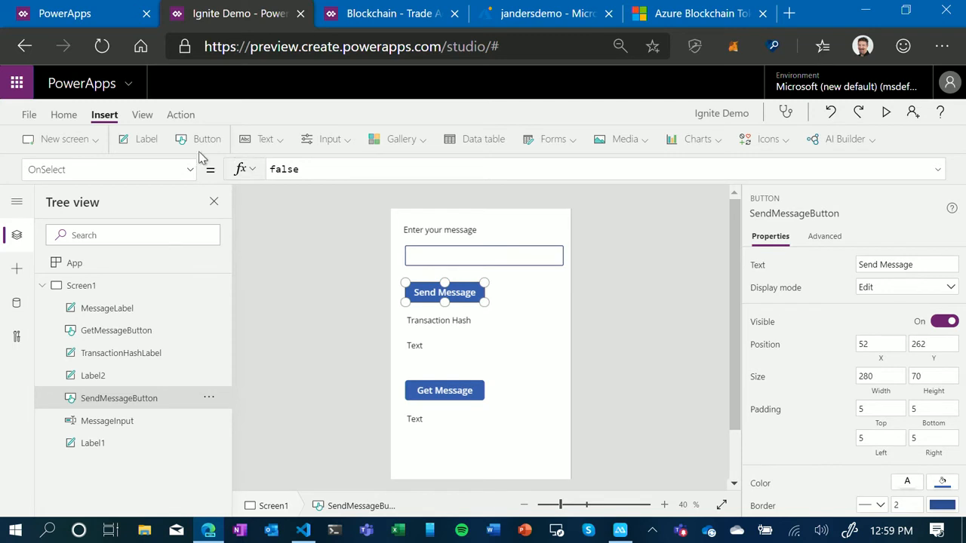
pyautogui.click(179, 115)
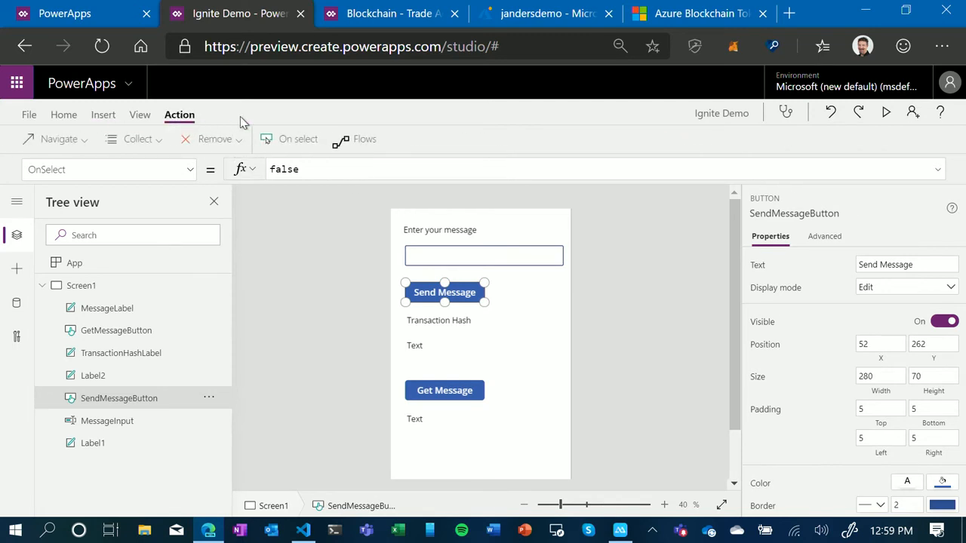
pyautogui.click(361, 142)
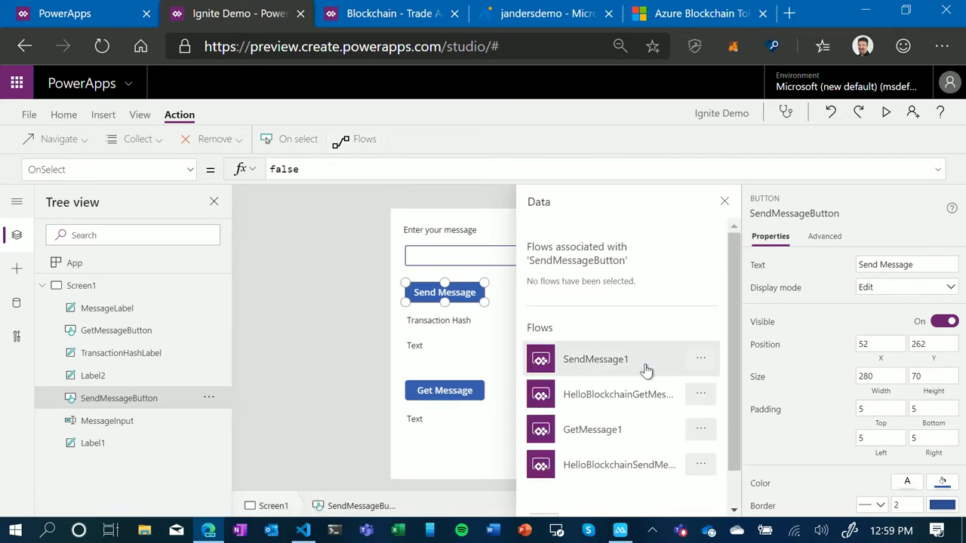
pyautogui.scroll(-1, 646, 369)
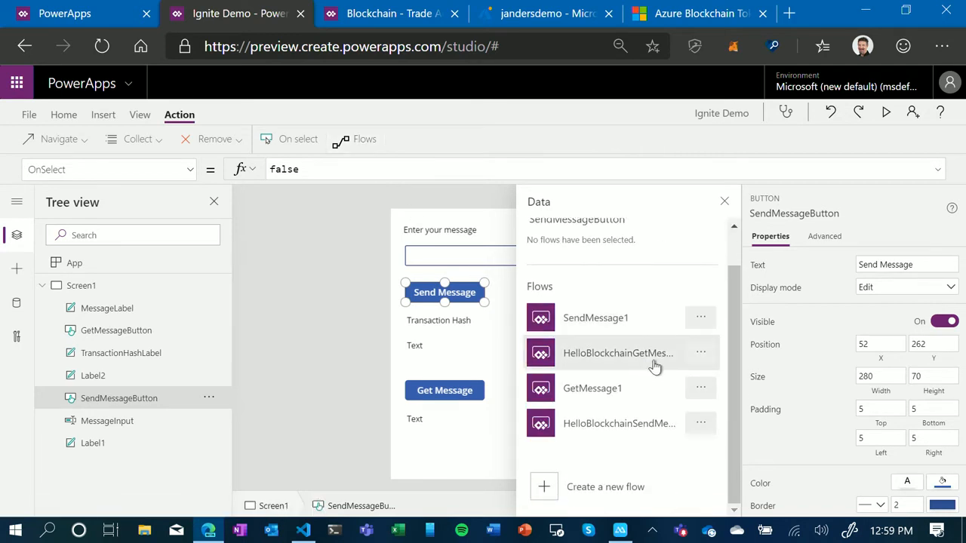
pyautogui.click(547, 486)
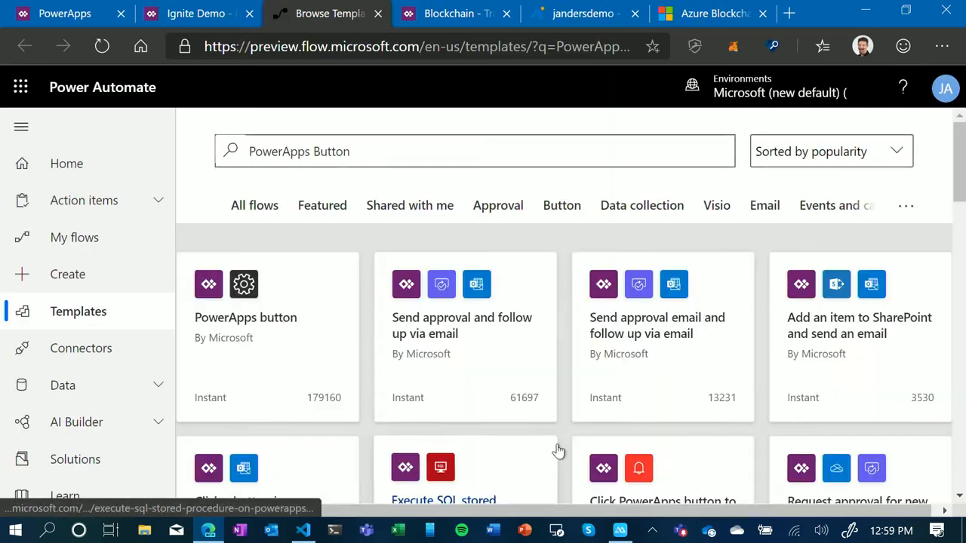
# - Create the flow from the PowerApps button template and name it SendMessage2
pyautogui.click(220, 292)
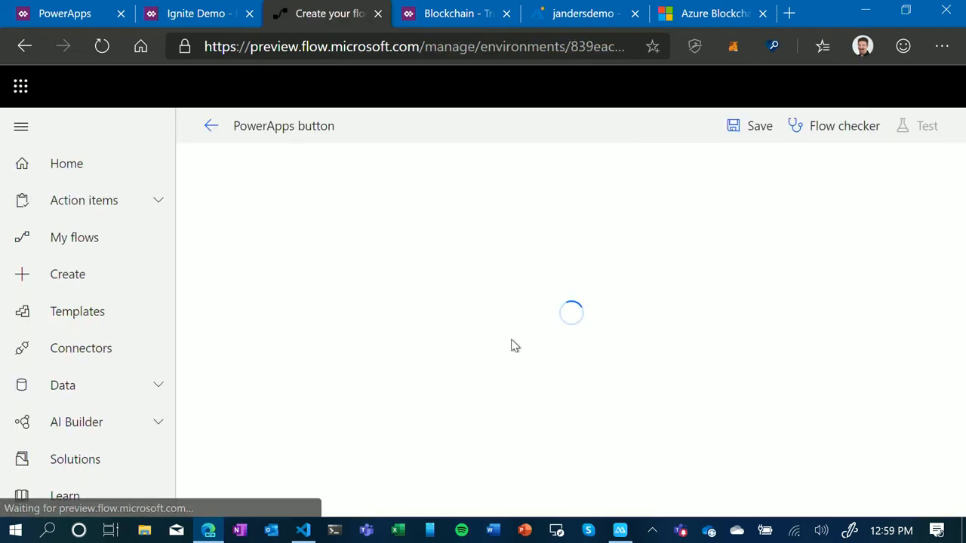
pyautogui.click(273, 125)
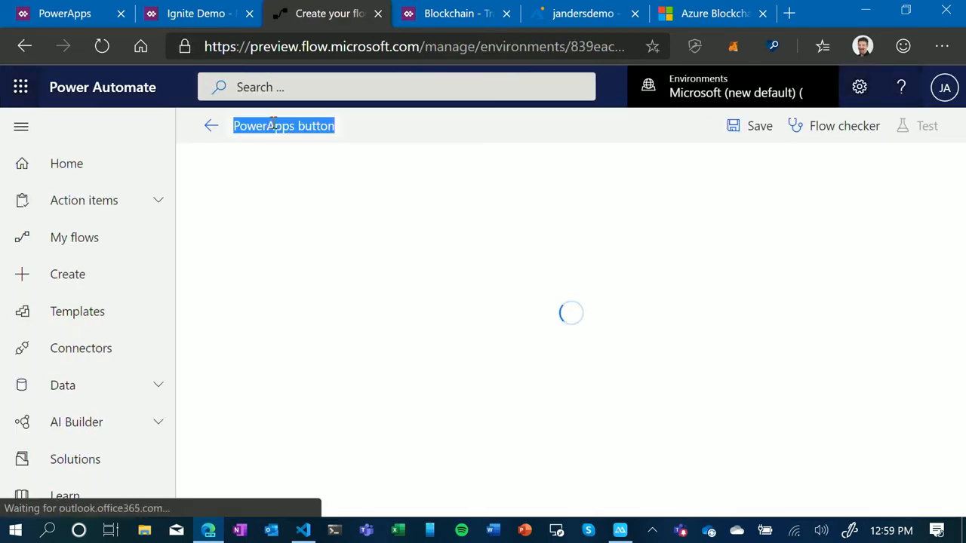
pyautogui.write('SendM')
pyautogui.write('essage')
pyautogui.write('B')
pyautogui.press('BackSpace')
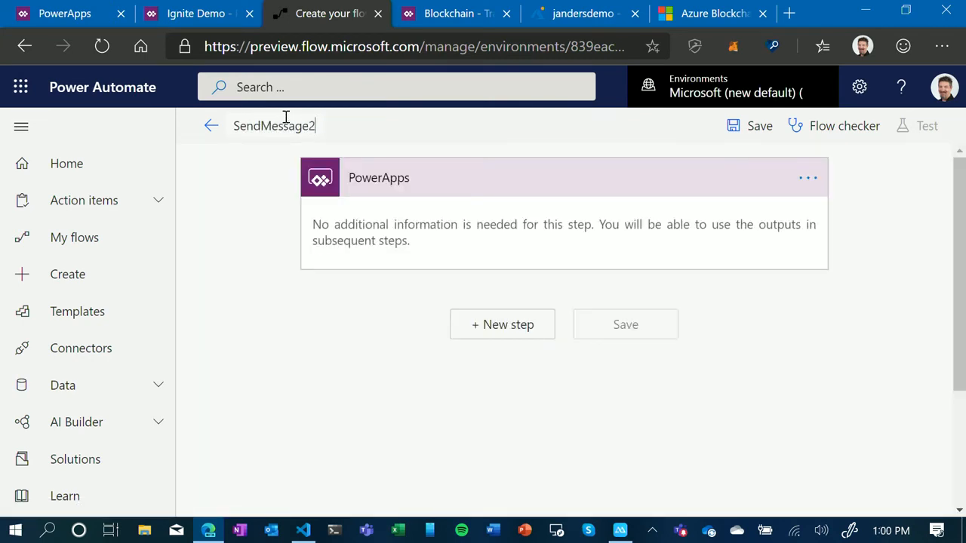
# - Add the Ethereum Blockchain action "Execute smart contract function (incurring gas cost)" as the step after the PowerApps trigger
pyautogui.click(513, 325)
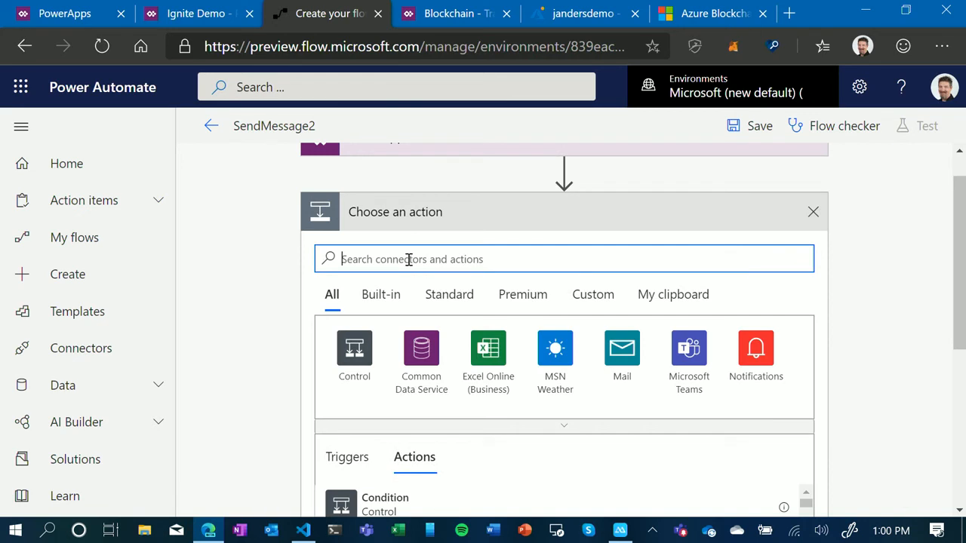
pyautogui.write('ethereum')
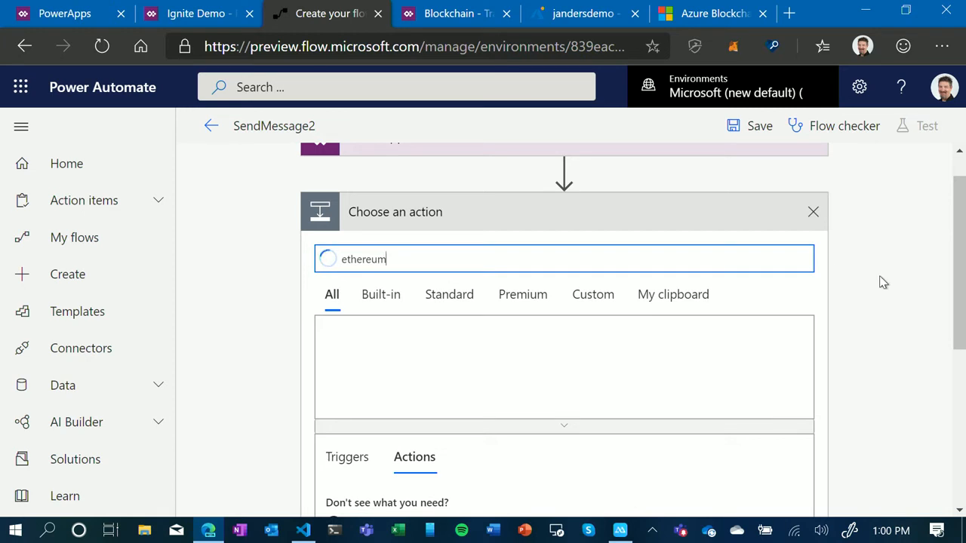
pyautogui.scroll(-1, 880, 280)
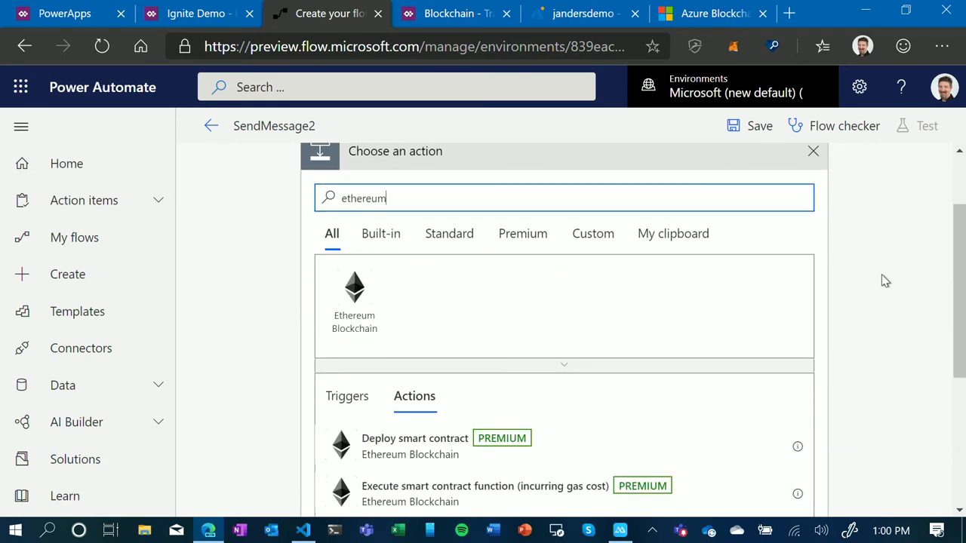
pyautogui.scroll(-3, 602, 368)
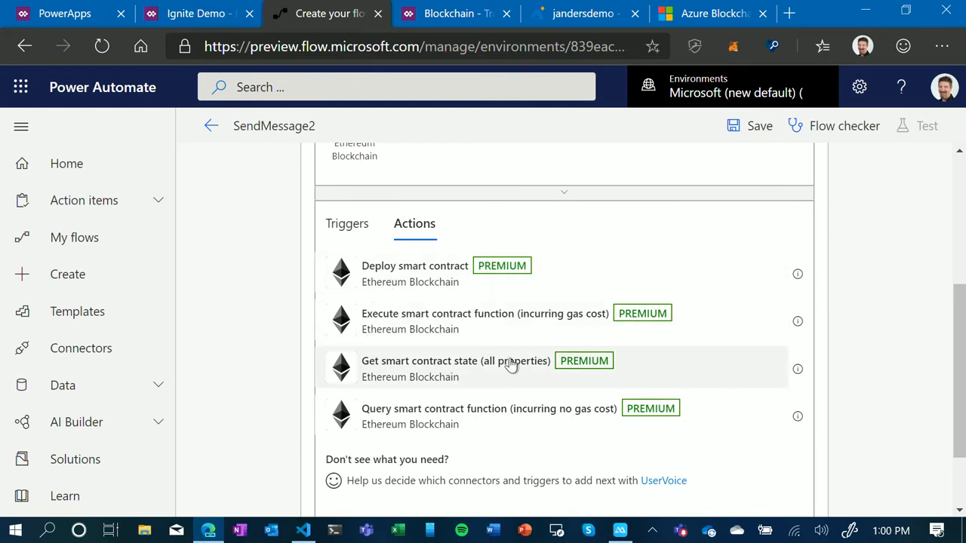
pyautogui.click(447, 330)
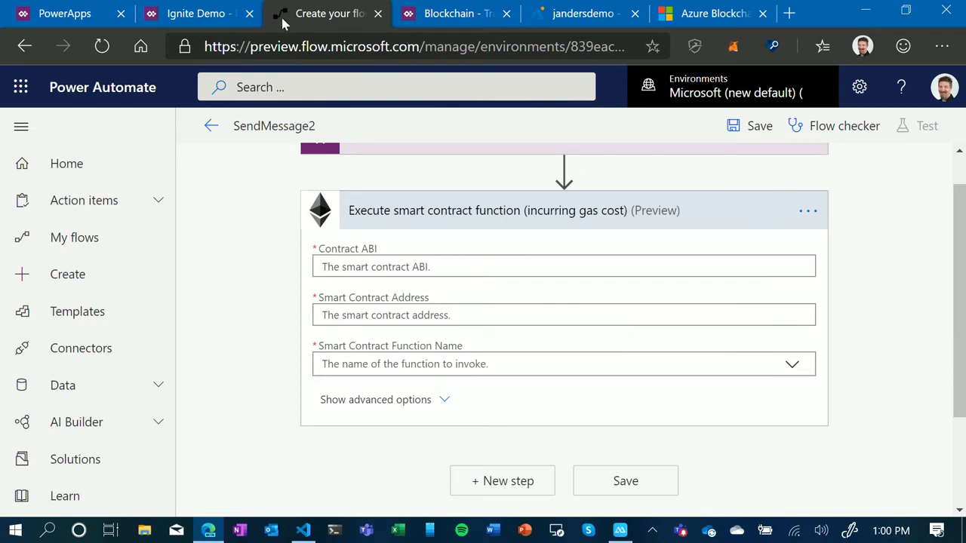
# - Switch to Visual Studio Code and copy the deployed HelloBlockchain contract's address from the deployment output
pyautogui.click(305, 529)
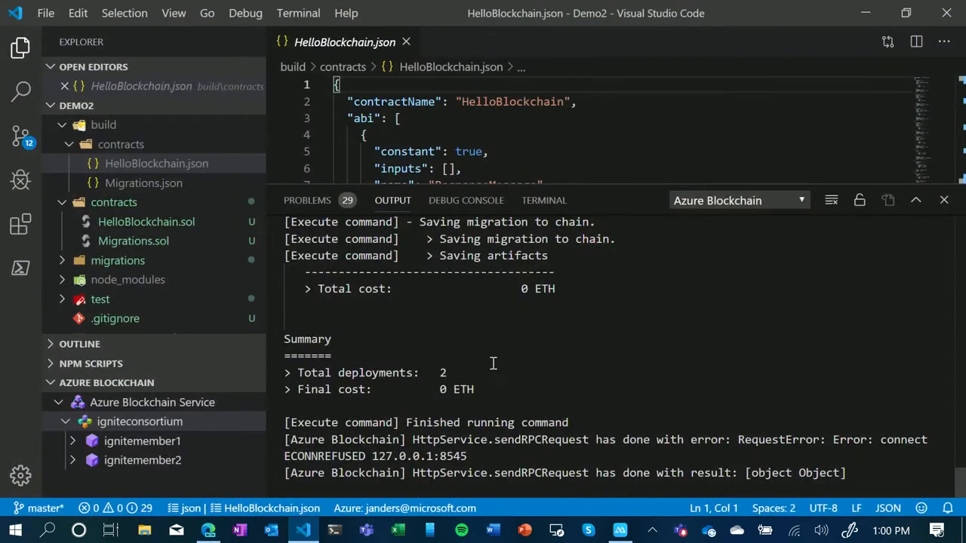
pyautogui.scroll(3, 531, 378)
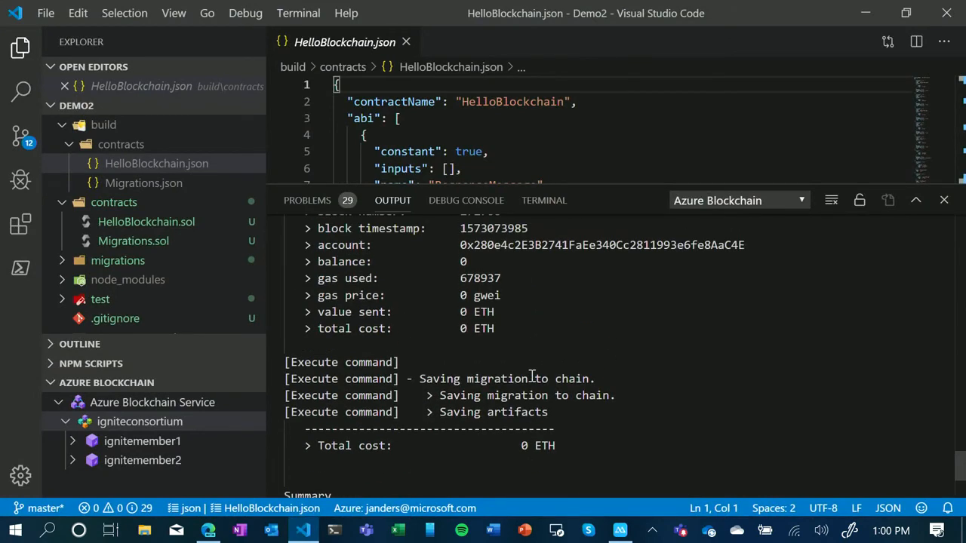
pyautogui.scroll(2, 530, 378)
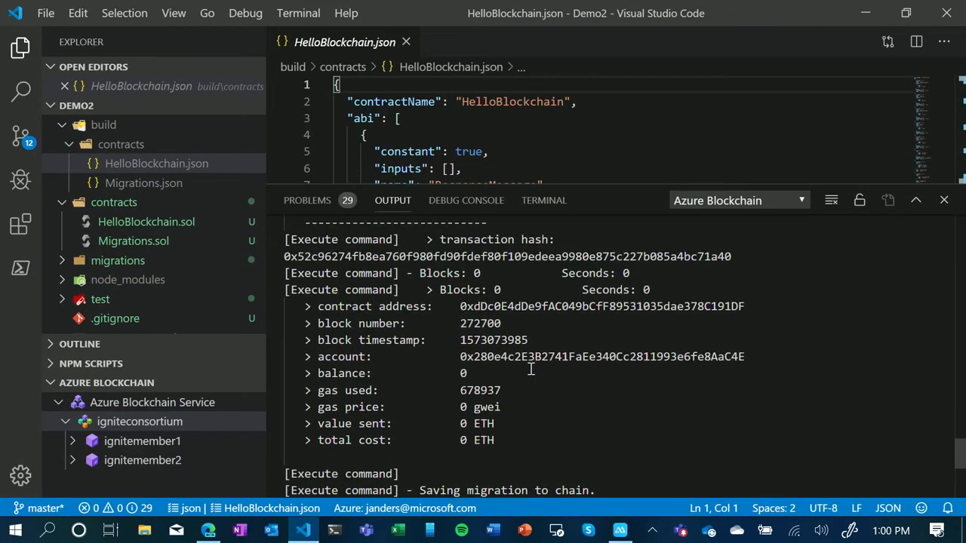
pyautogui.scroll(1, 530, 370)
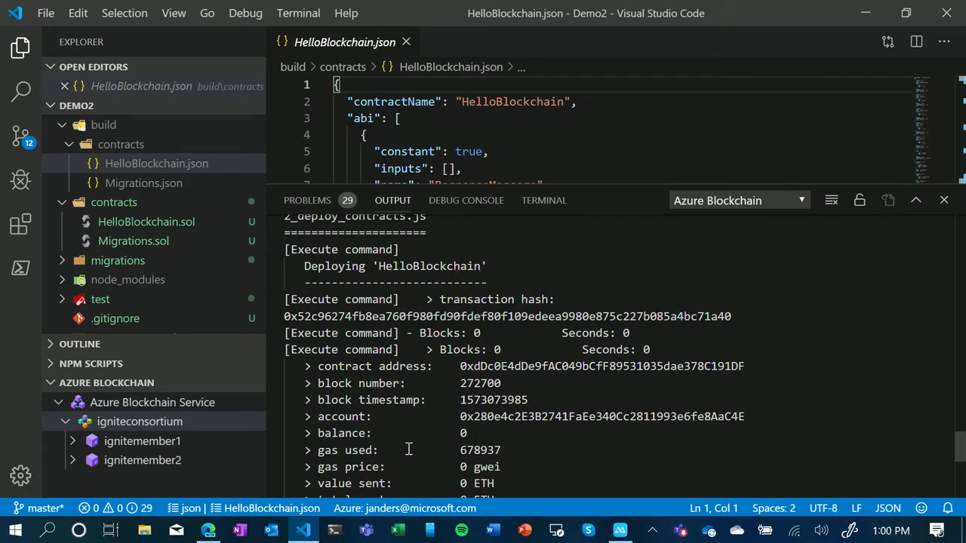
pyautogui.doubleClick(542, 364)
pyautogui.rightClick(542, 364)
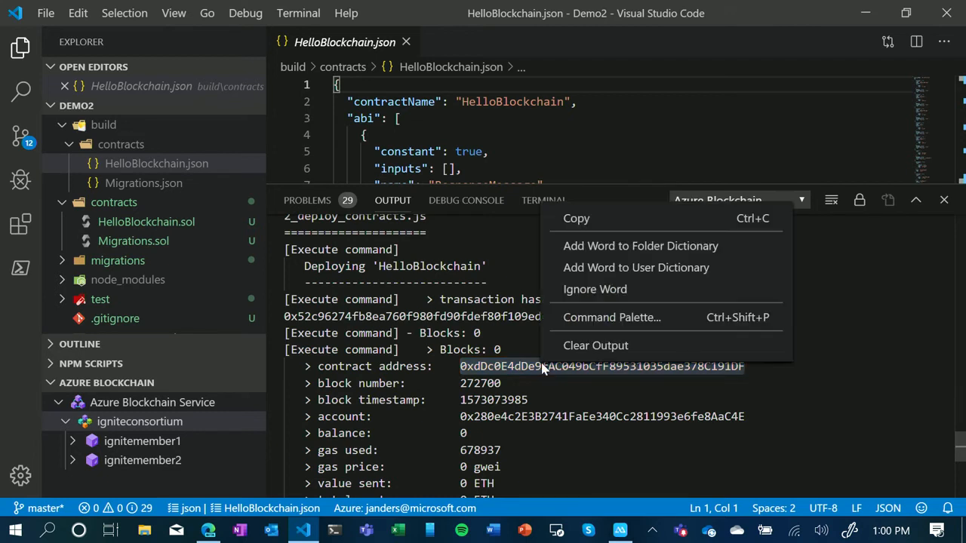
pyautogui.click(595, 226)
pyautogui.rightClick(594, 228)
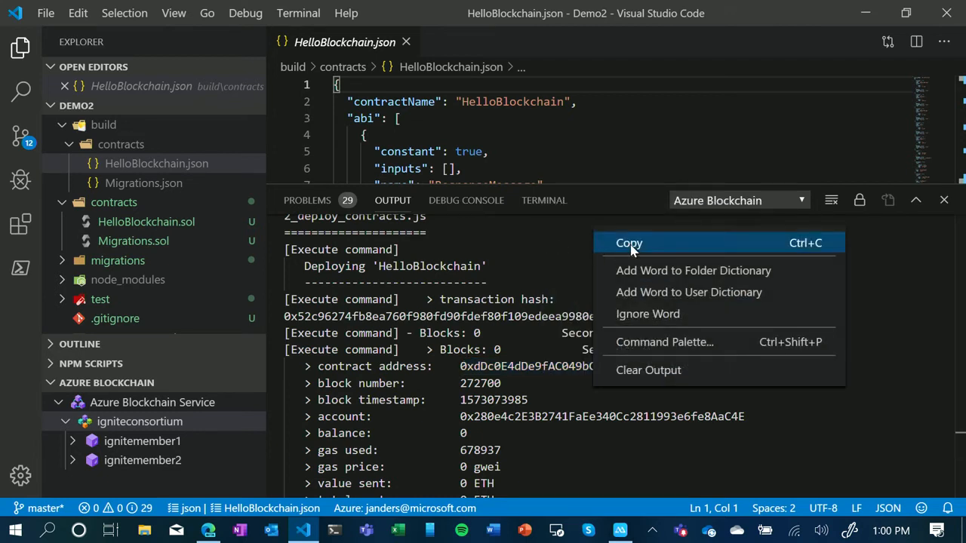
pyautogui.click(539, 373)
pyautogui.doubleClick(548, 365)
pyautogui.rightClick(549, 366)
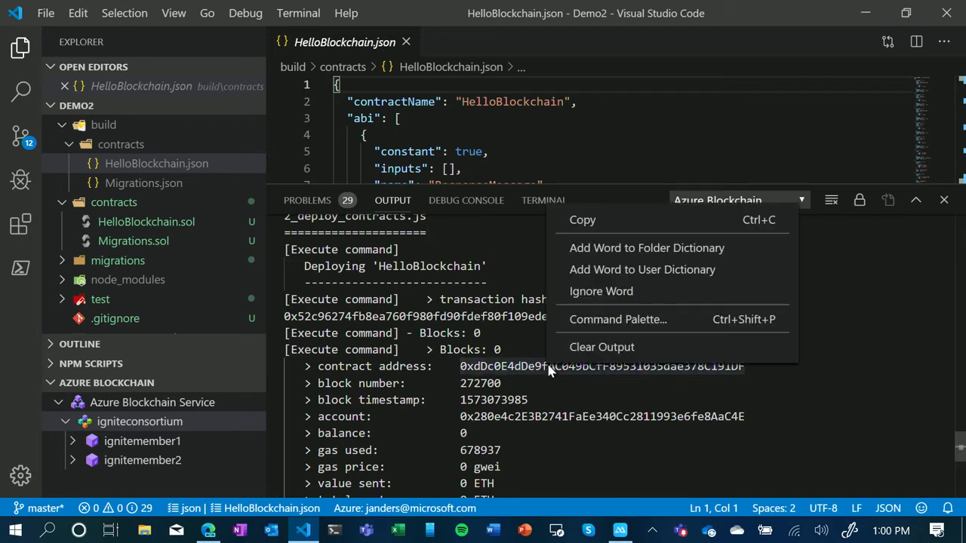
pyautogui.click(589, 217)
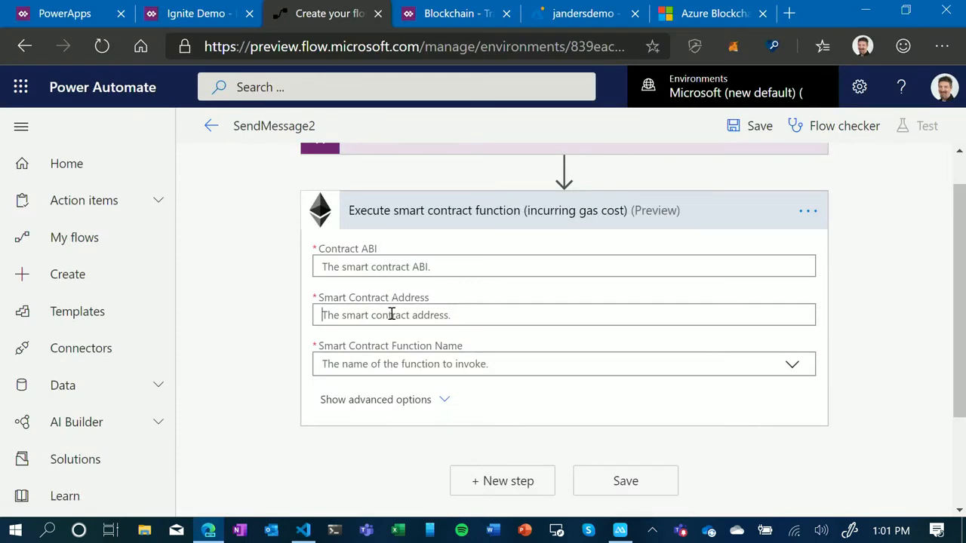
# - Back in Power Automate, paste the copied text as the Smart Contract Address and strip the "contract address:" label and extra line
pyautogui.click(392, 315)
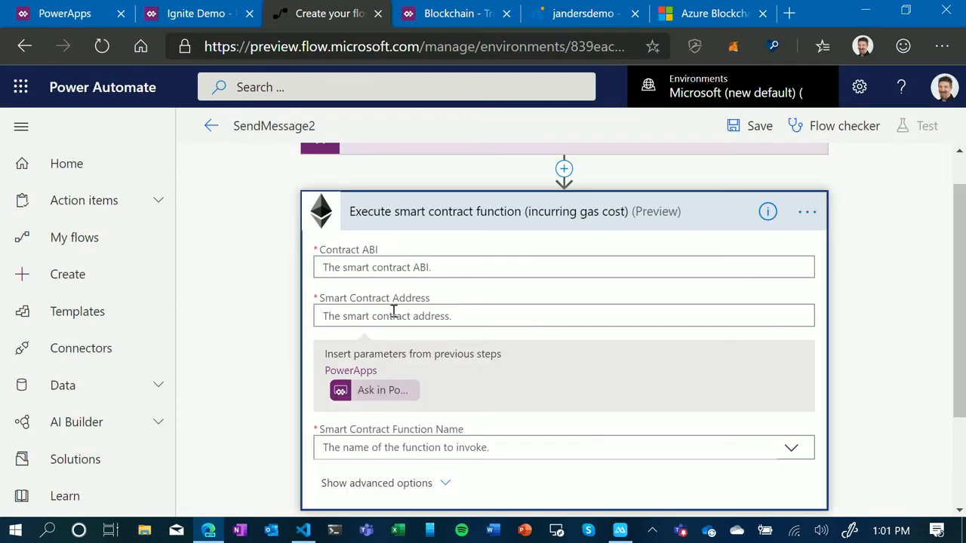
pyautogui.hotkey('ctrl', 'v')
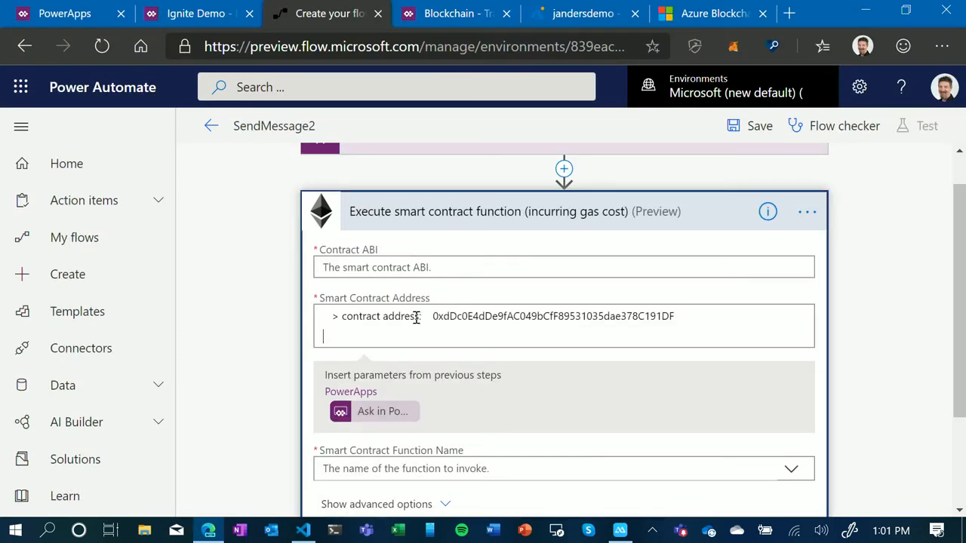
pyautogui.moveTo(426, 316); pyautogui.dragTo(294, 309)
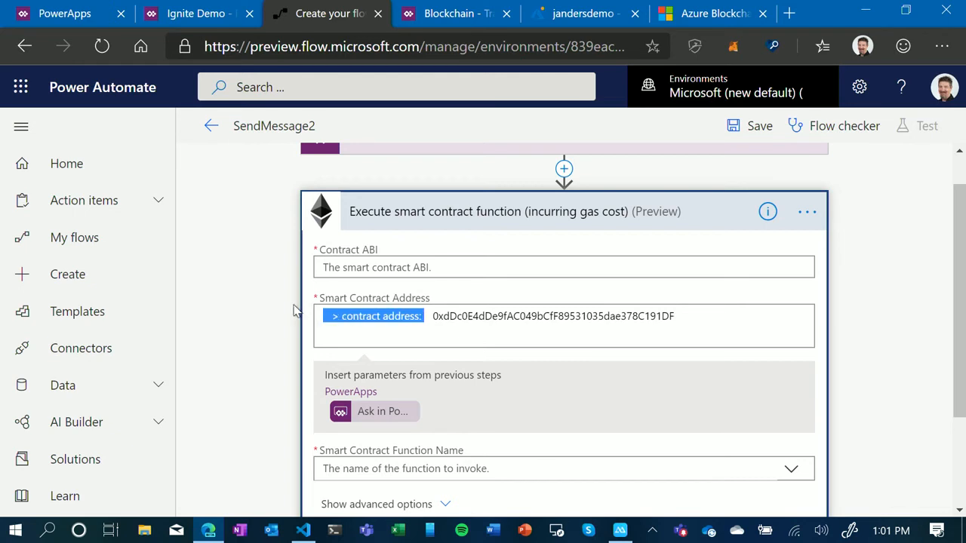
pyautogui.press('BackSpace')
pyautogui.press('Delete')
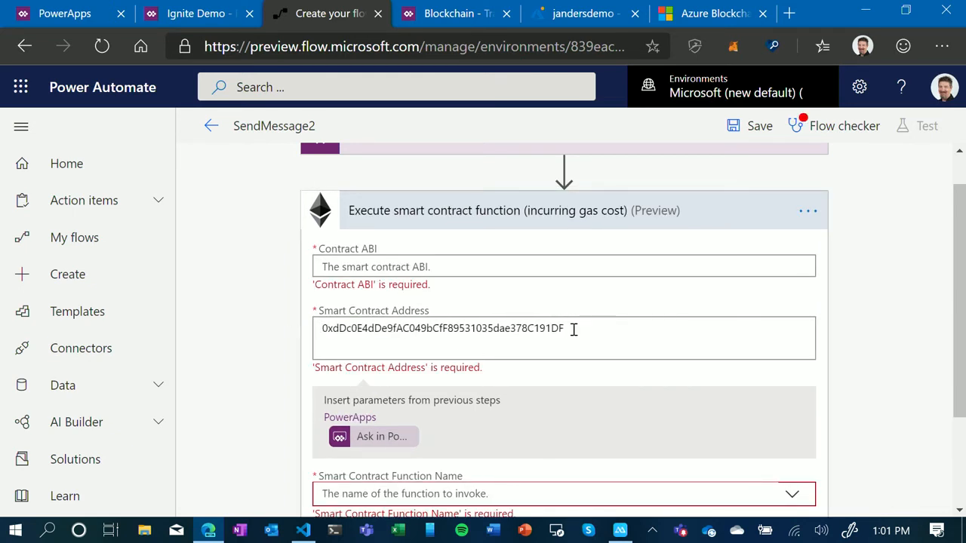
pyautogui.press('Delete')
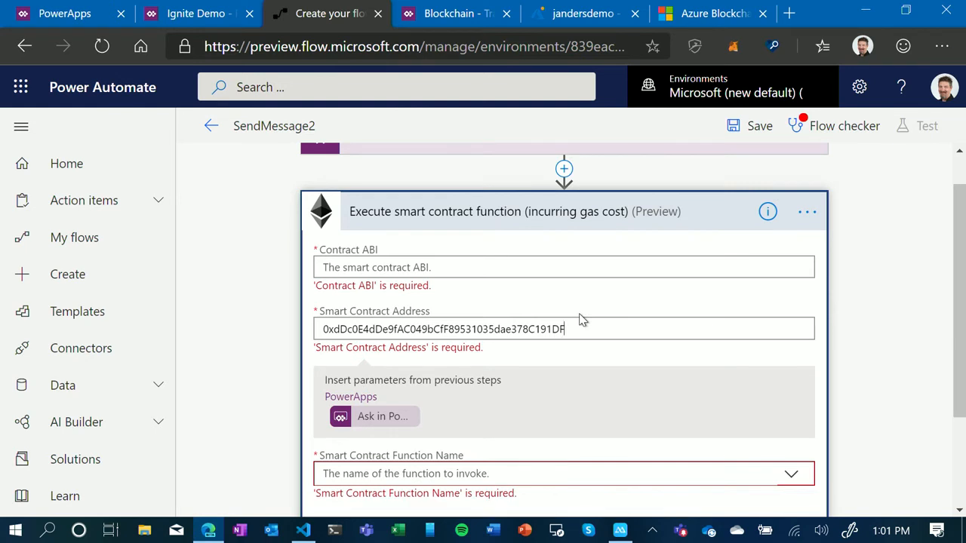
# - Return to Visual Studio Code and copy the contract ABI of HelloBlockchain.json in build/contracts
pyautogui.click(445, 266)
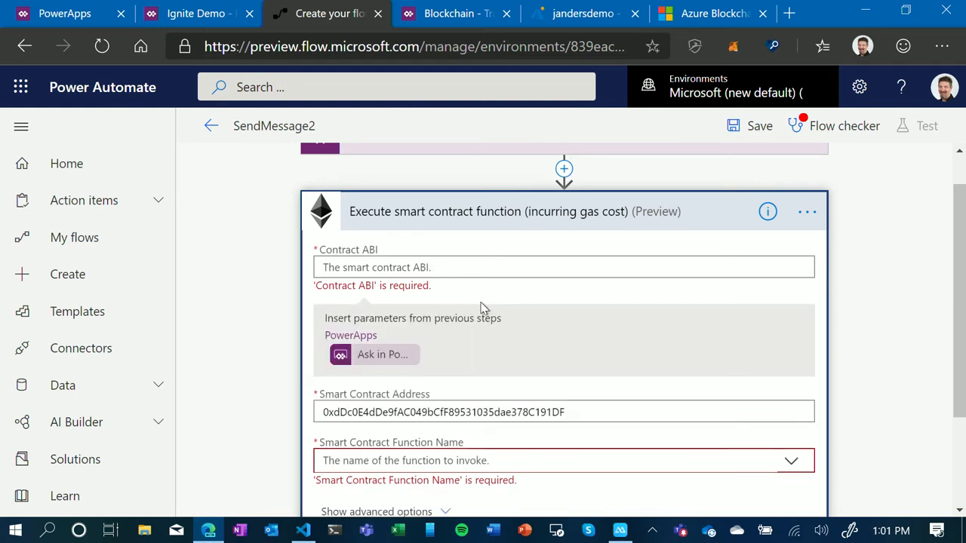
pyautogui.hotkey('alt', 'Tab')
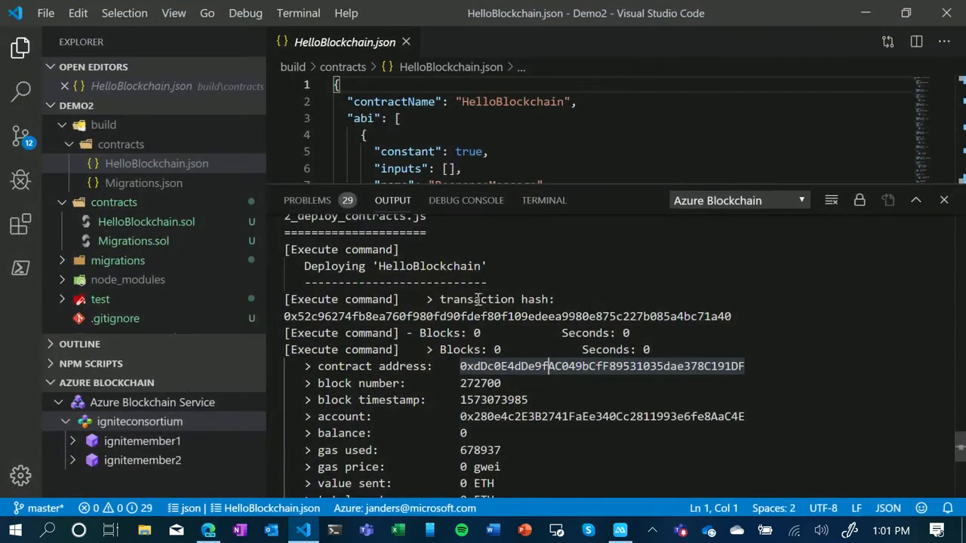
pyautogui.click(147, 172)
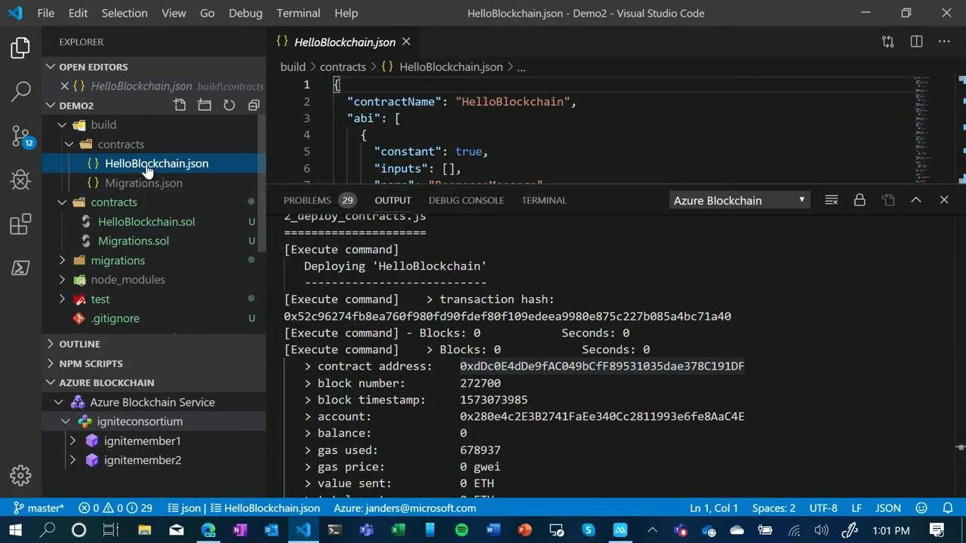
pyautogui.rightClick(160, 164)
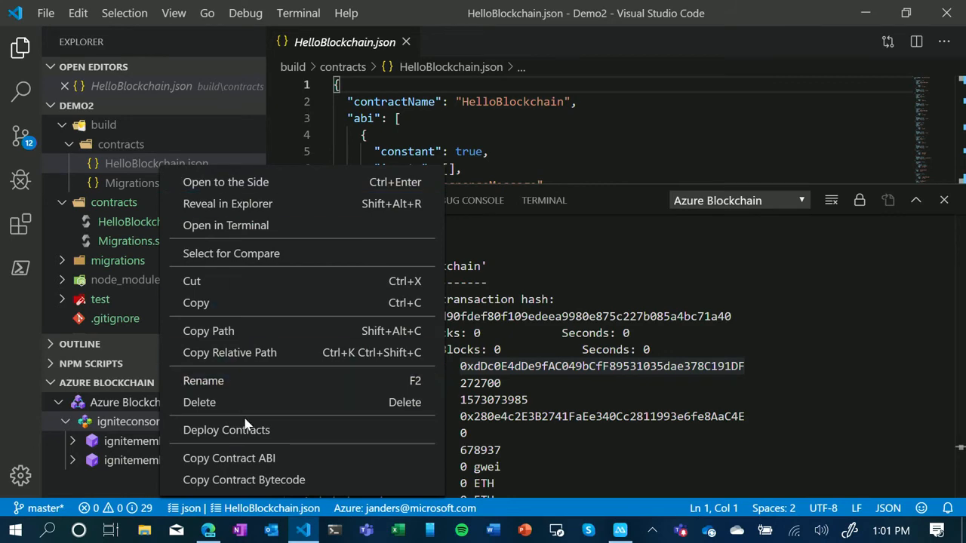
pyautogui.click(252, 458)
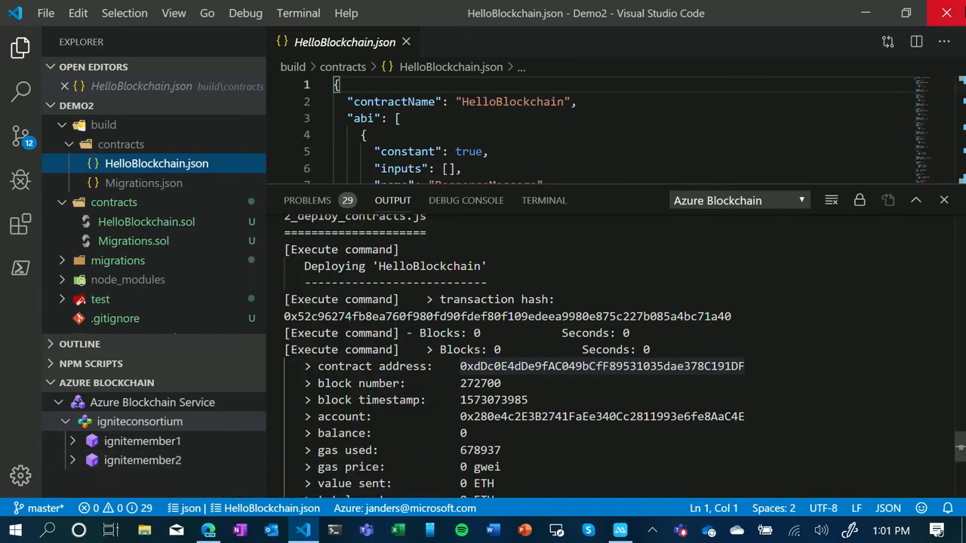
# - Switch back to Power Automate and paste the copied ABI as the action's Contract ABI
pyautogui.click(860, 13)
pyautogui.rightClick(387, 265)
pyautogui.click(432, 343)
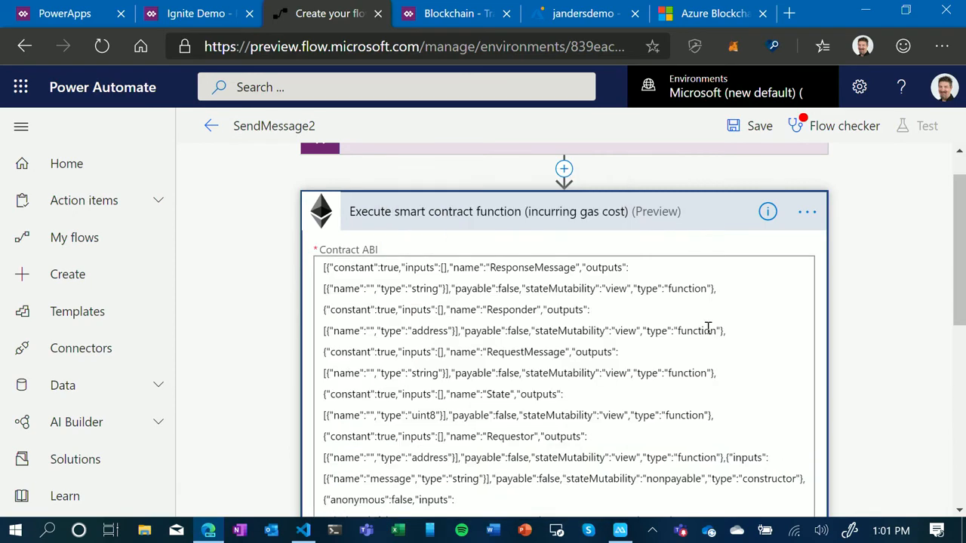
pyautogui.rightClick(892, 330)
pyautogui.click(897, 371)
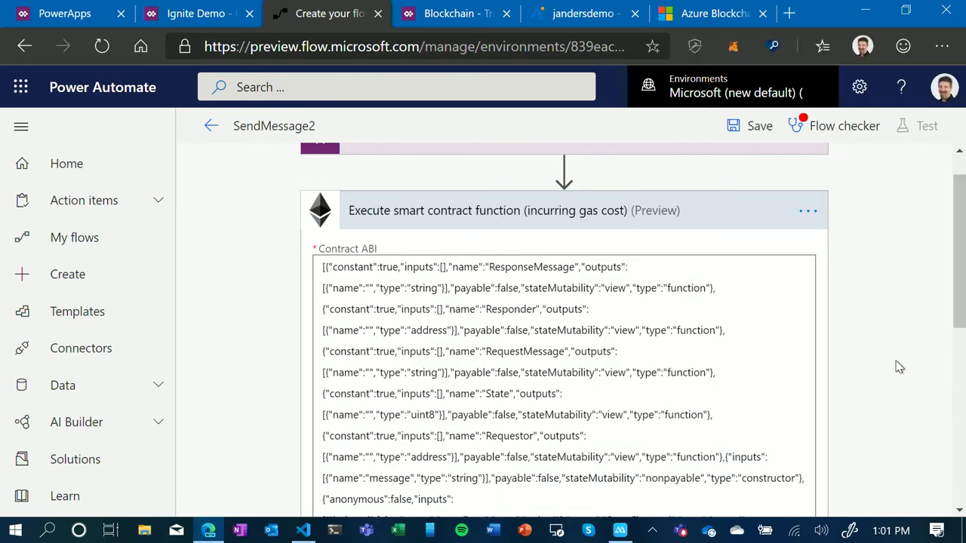
# - Choose SendRequest as the smart contract function and fill requestMessage with the Ask in PowerApps parameter
pyautogui.scroll(-4, 898, 370)
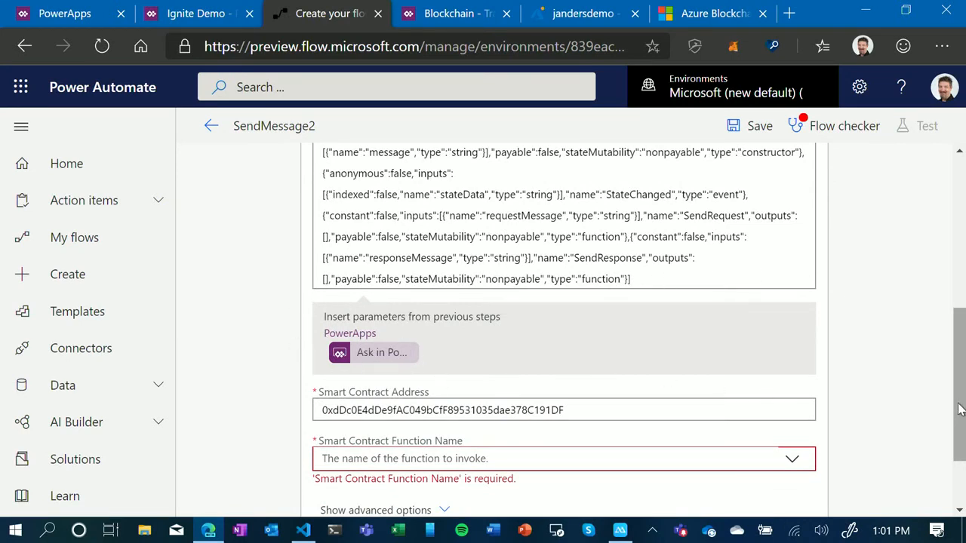
pyautogui.scroll(-1, 697, 402)
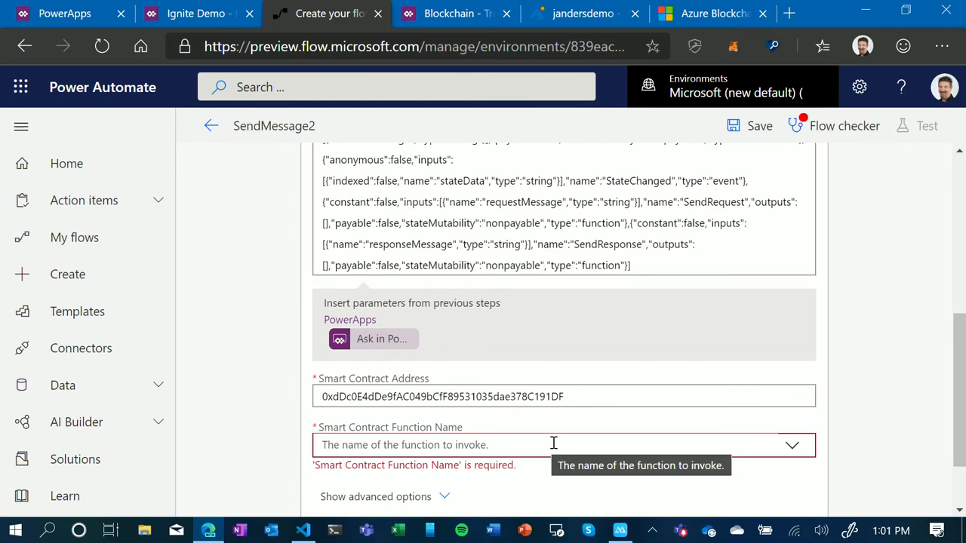
pyautogui.click(694, 450)
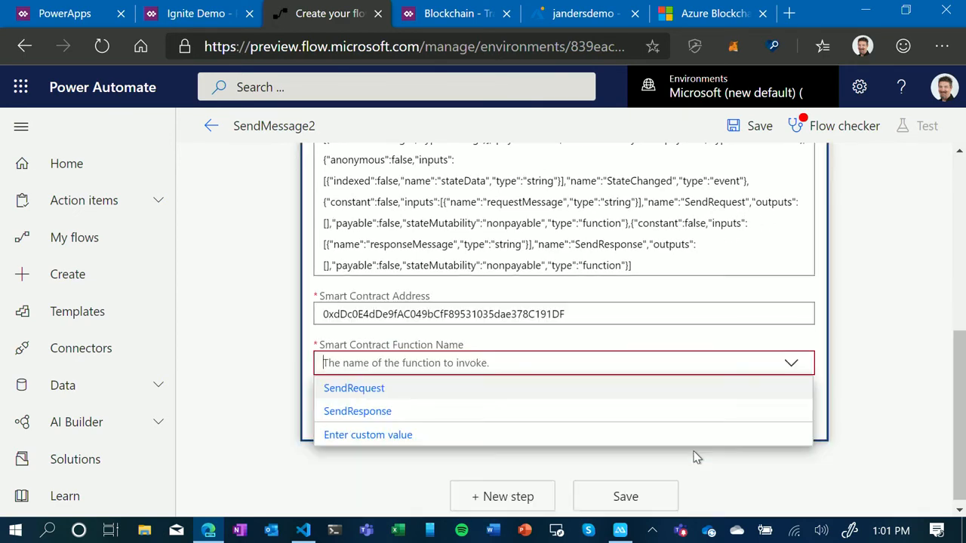
pyautogui.click(365, 398)
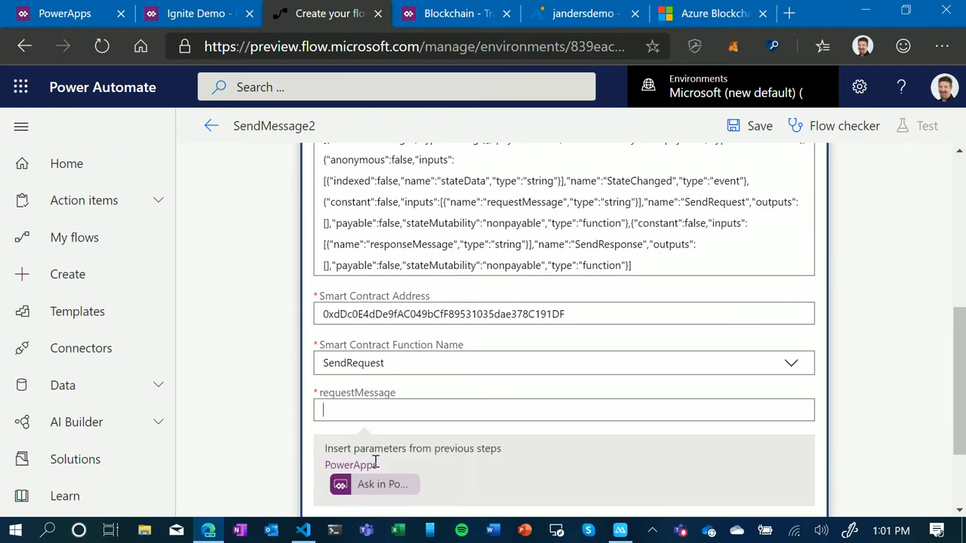
pyautogui.click(372, 487)
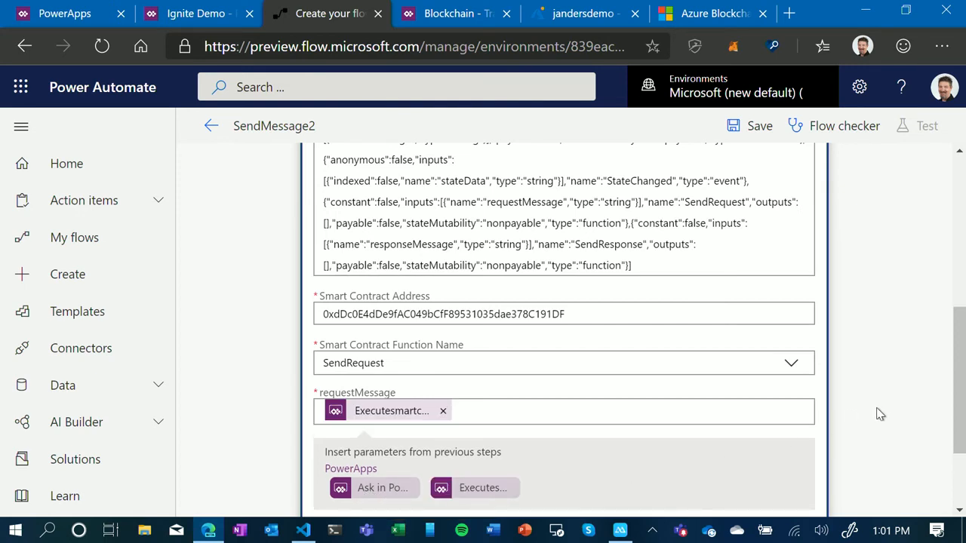
# - Show the action's advanced options and set Gas Price in Wei to 0
pyautogui.scroll(-2, 879, 415)
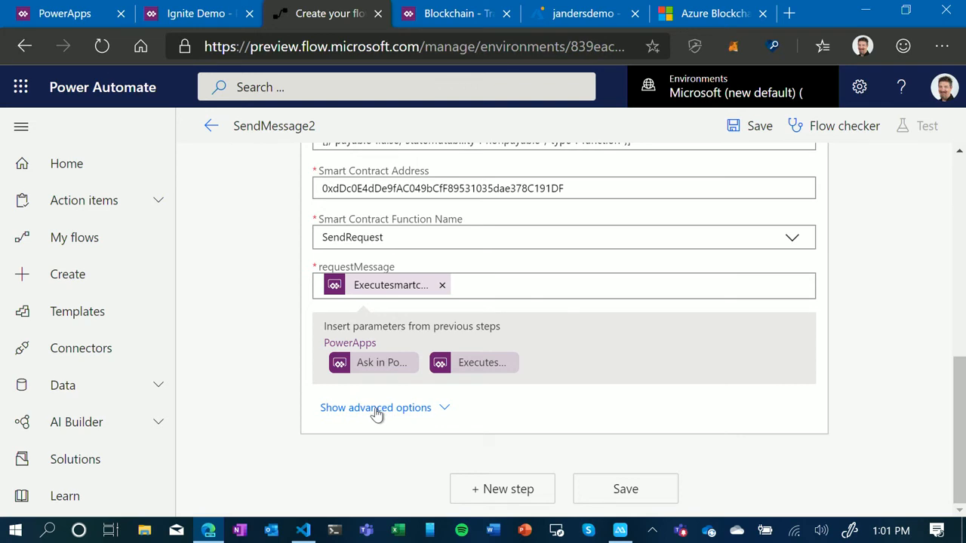
pyautogui.click(377, 411)
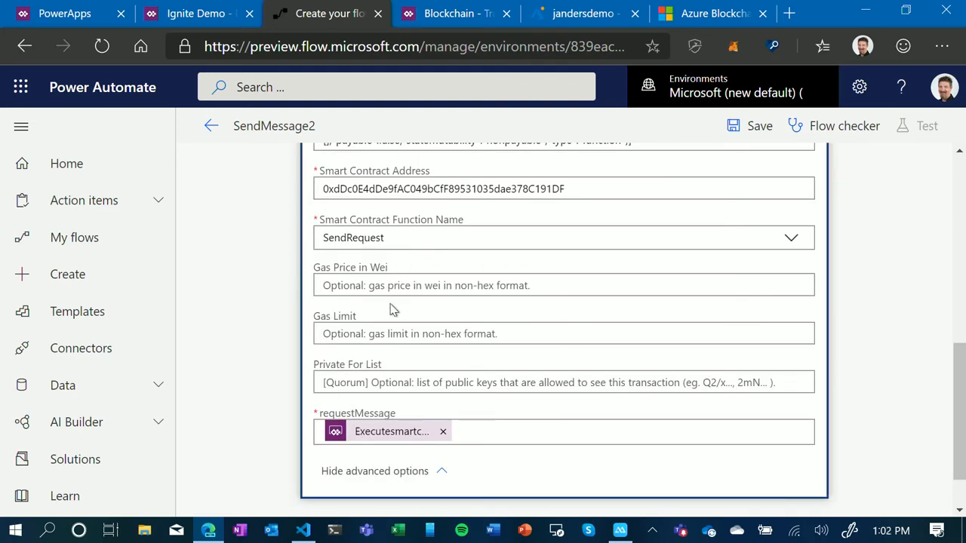
pyautogui.rightClick(359, 289)
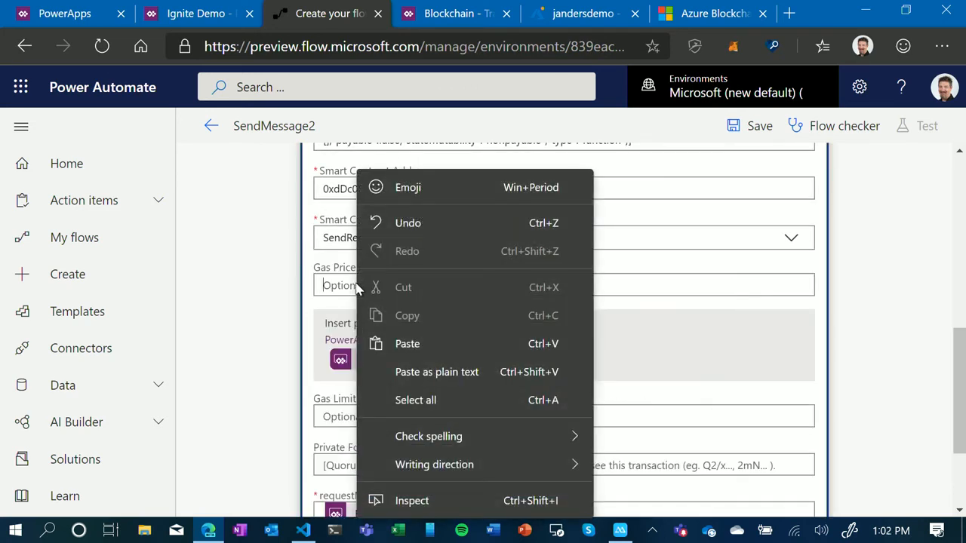
pyautogui.click(347, 283)
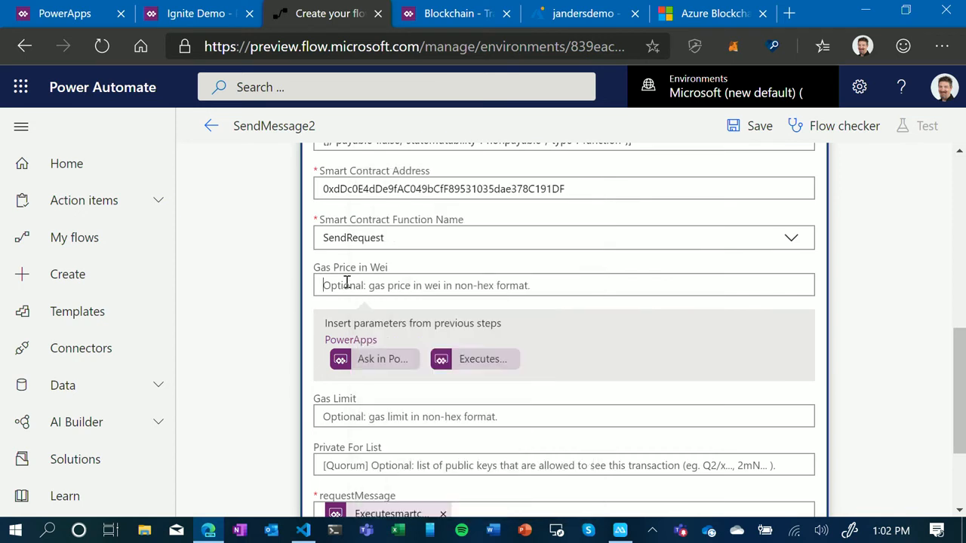
pyautogui.write('0')
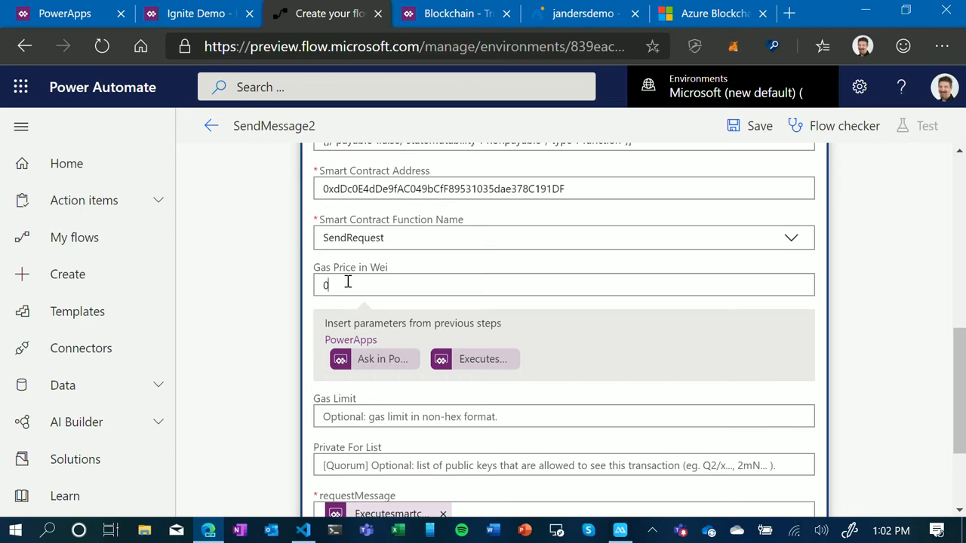
# - Set the action's Gas Limit to 470000 and add a Respond to a PowerApp or flow action after it
pyautogui.click(425, 416)
pyautogui.write('470000')
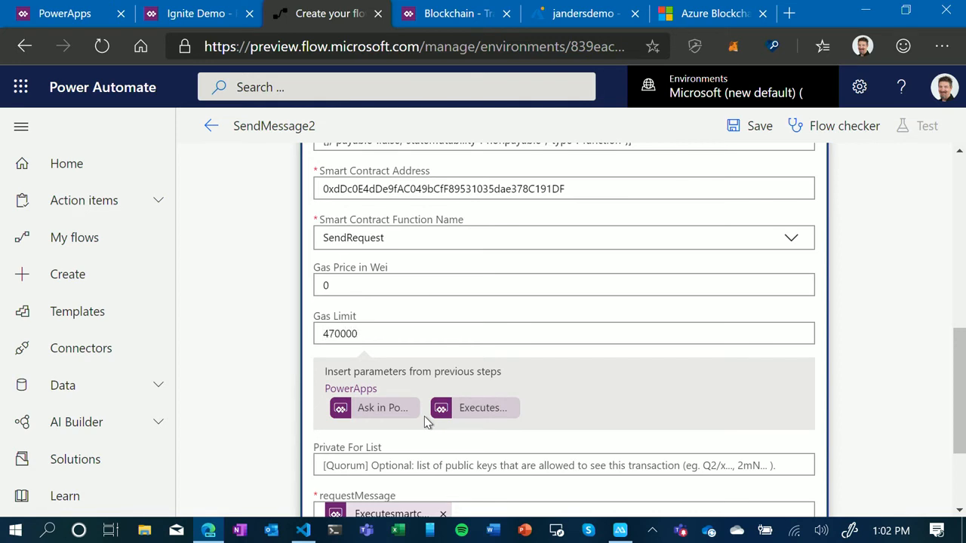
pyautogui.scroll(-2, 889, 386)
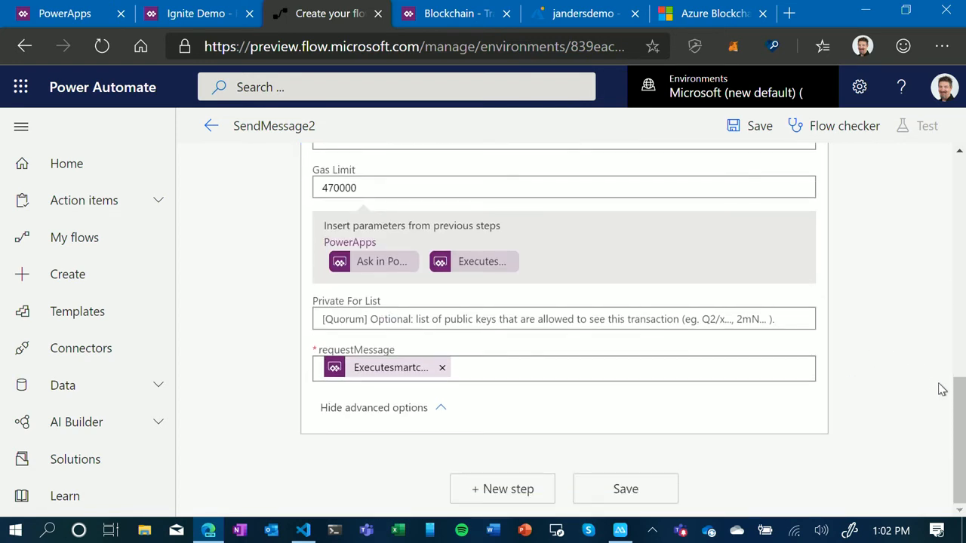
pyautogui.click(496, 490)
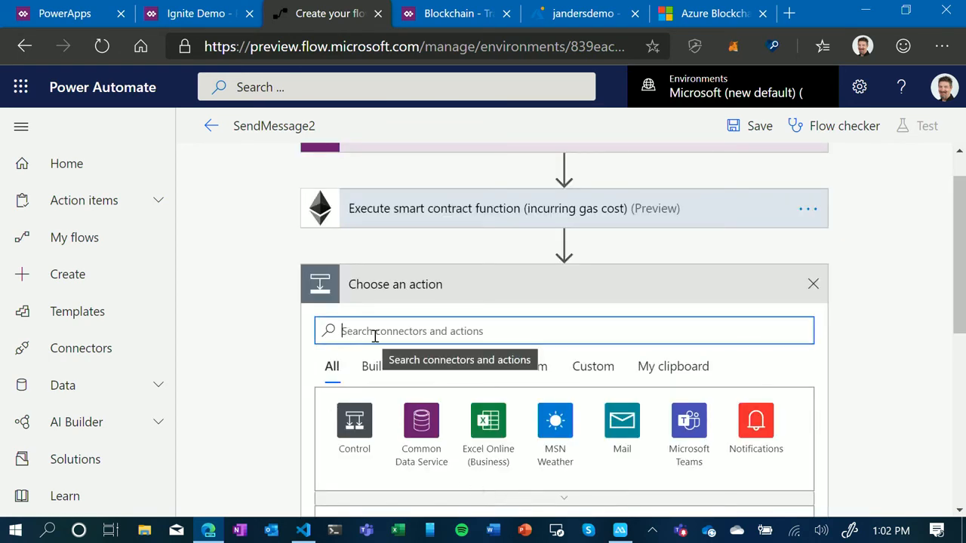
pyautogui.write('respond')
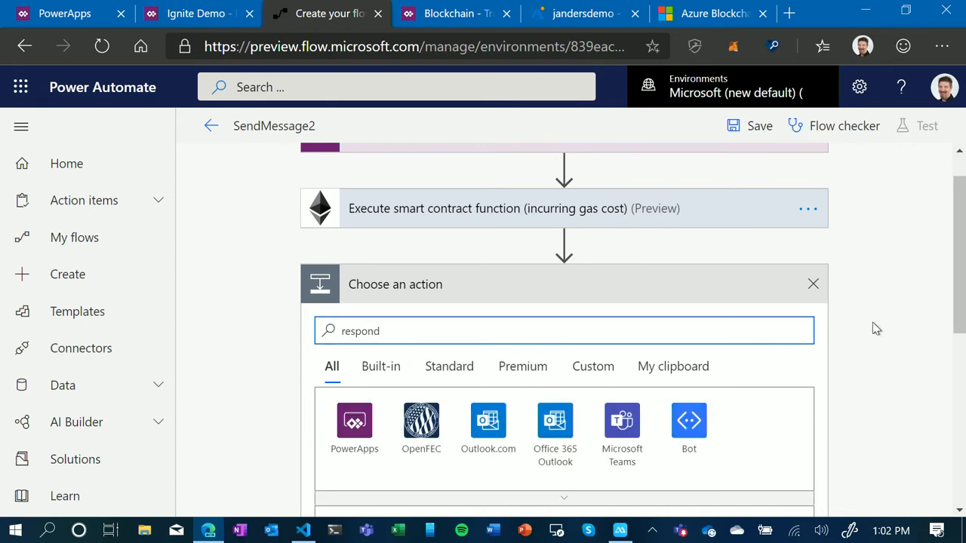
pyautogui.scroll(-3, 883, 332)
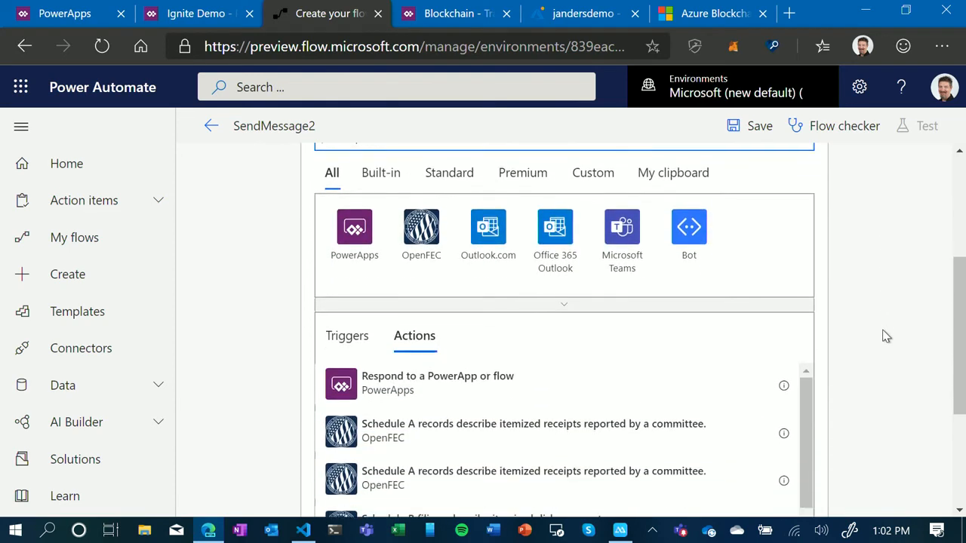
pyautogui.click(399, 383)
# - Add a text output titled hash that returns the Transaction Hash parameter, and save the flow
pyautogui.click(394, 200)
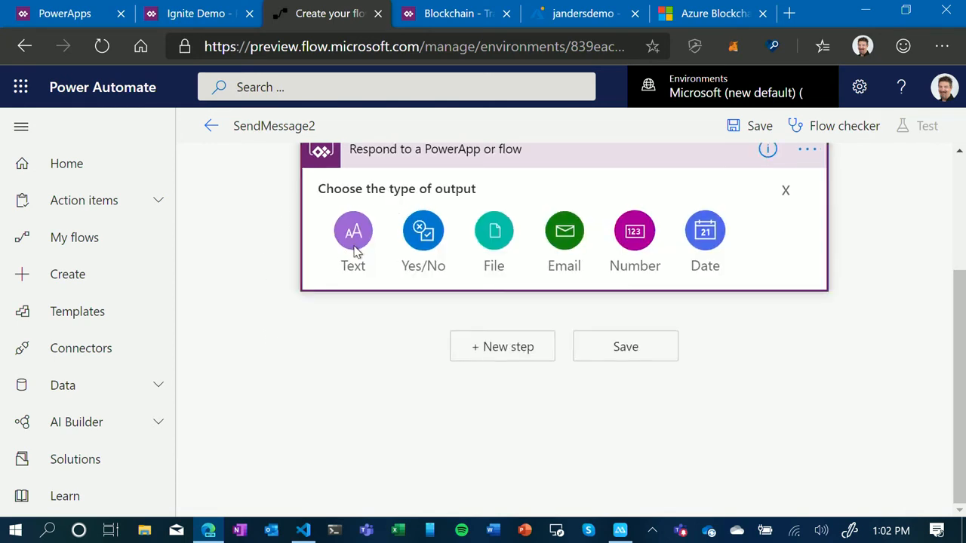
pyautogui.click(353, 235)
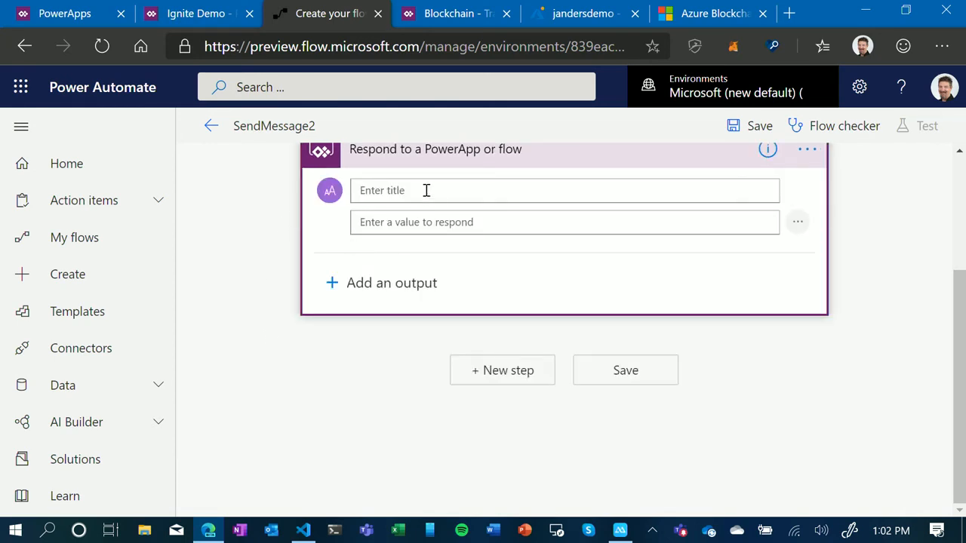
pyautogui.write('hash')
pyautogui.click(455, 226)
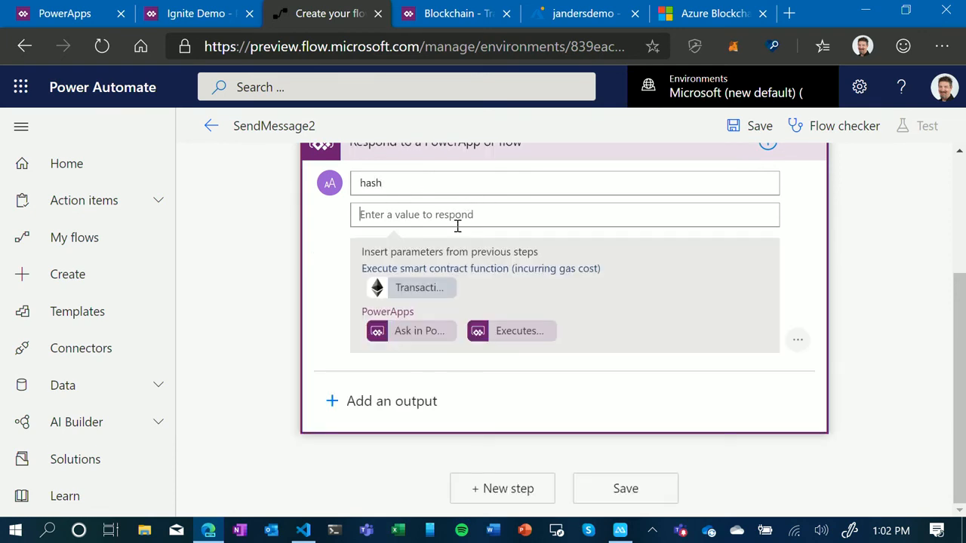
pyautogui.click(425, 292)
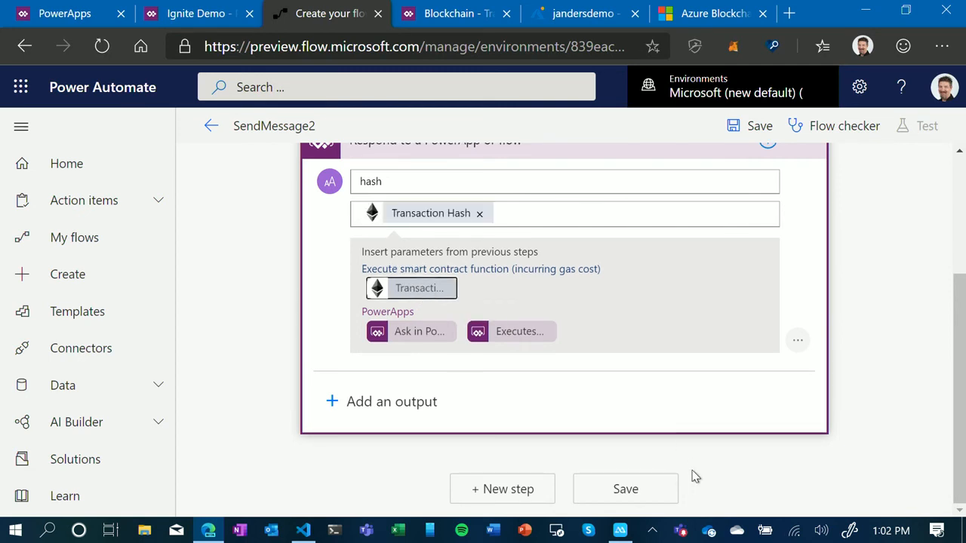
pyautogui.click(646, 488)
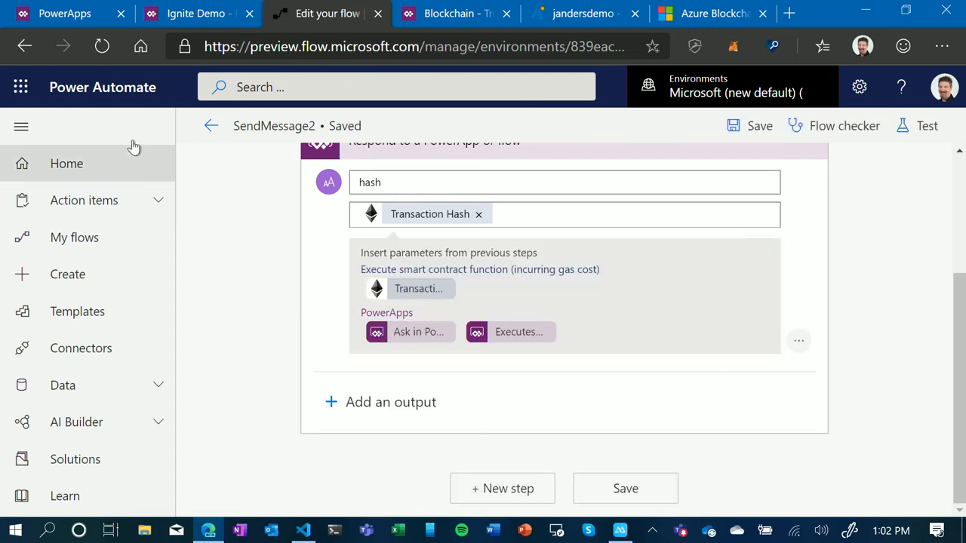
# - Switch back to the Ignite Demo app in Power Apps and attach the SendMessage2 flow to the Send Message button
pyautogui.click(203, 15)
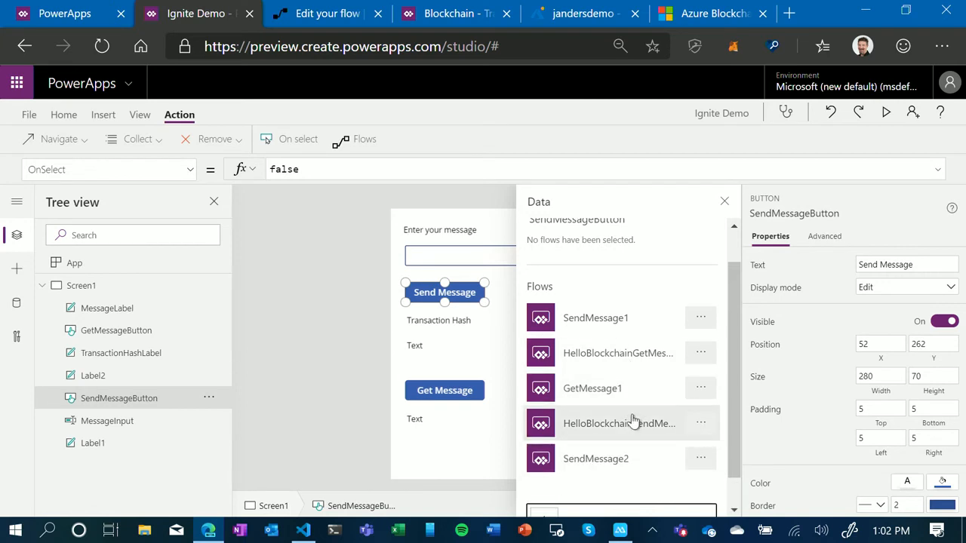
pyautogui.click(595, 468)
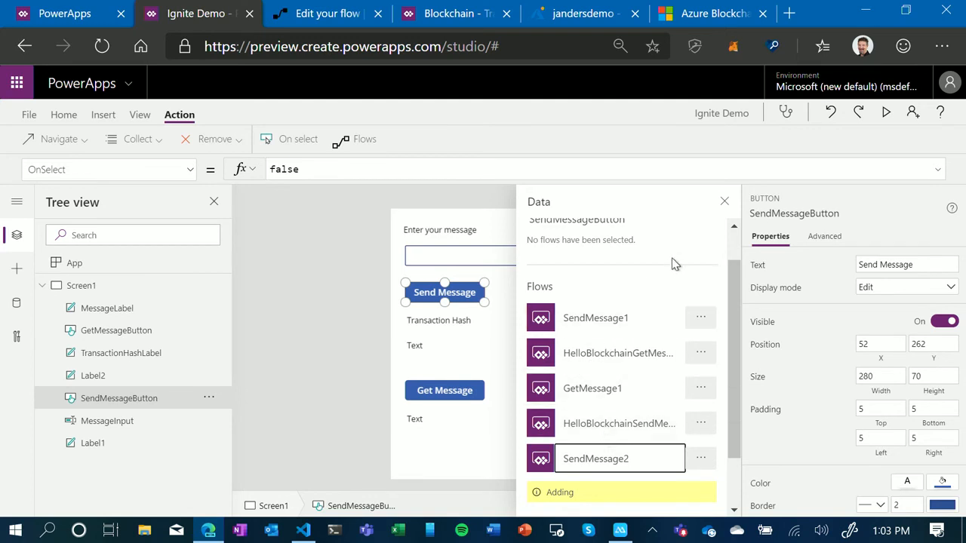
pyautogui.click(723, 204)
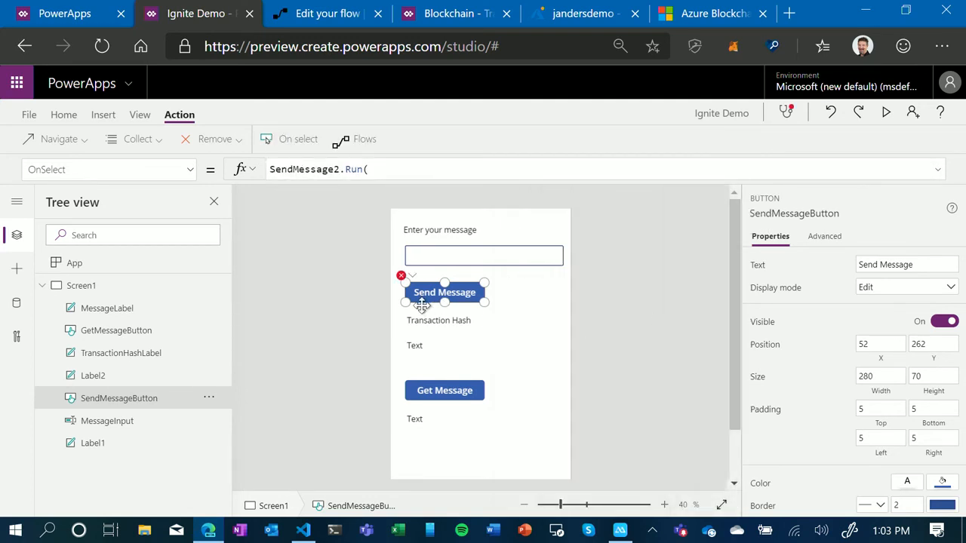
# - Wrap the Send Message button's SendMessage2.Run call in a Set function that stores its result in the variable vHash
pyautogui.click(273, 170)
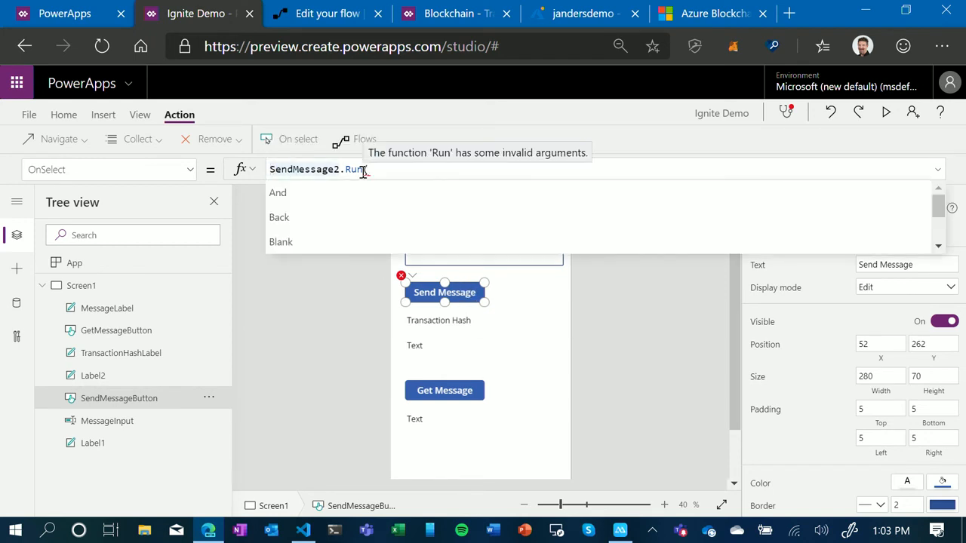
pyautogui.write('Set(vHash,')
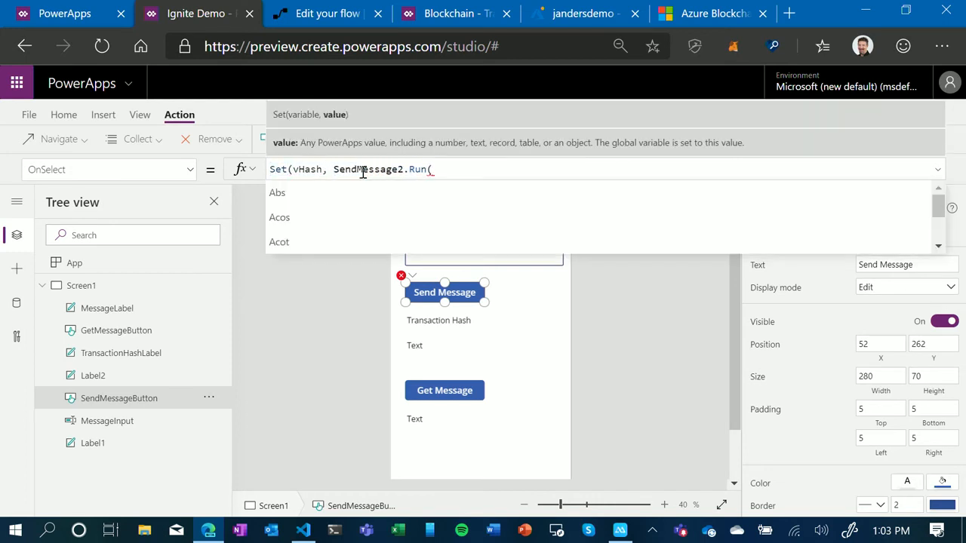
pyautogui.click(453, 167)
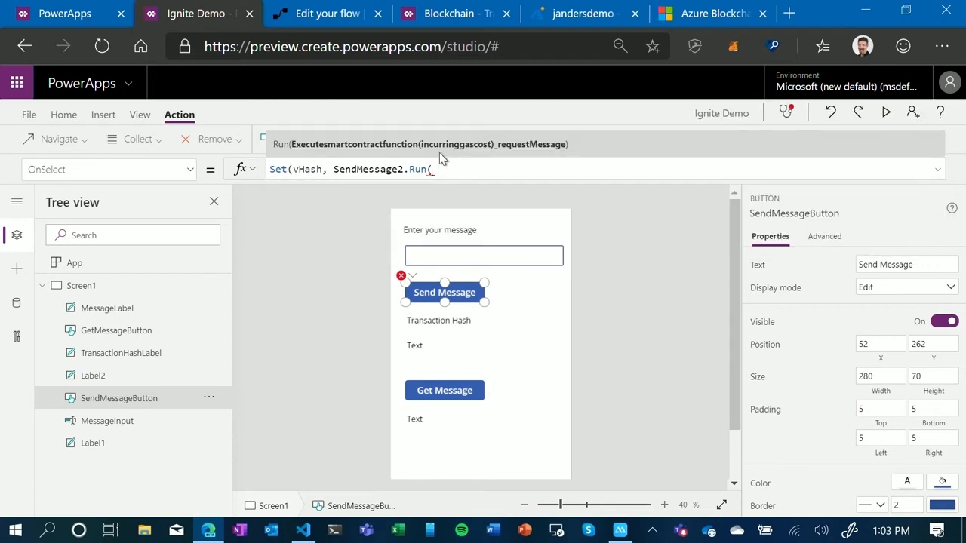
pyautogui.write('Send')
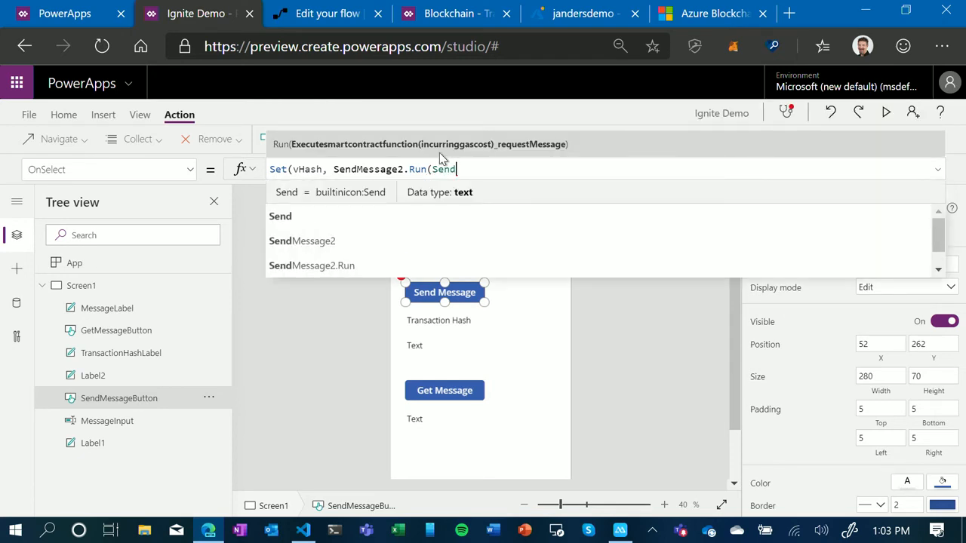
pyautogui.press('BackSpace')
pyautogui.press('BackSpace')
pyautogui.press('BackSpace')
pyautogui.press('BackSpace')
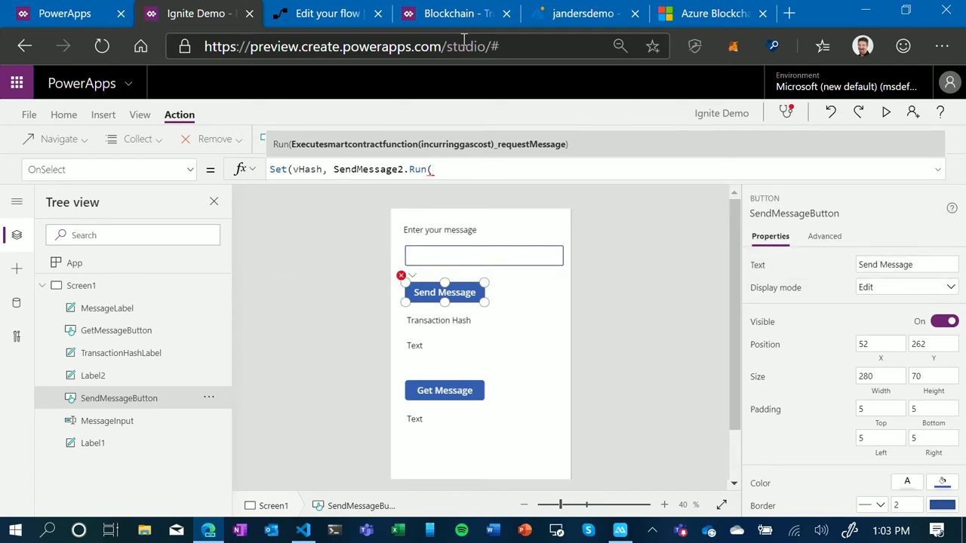
# - Pass MessageInput.Text as the argument of SendMessage2.Run and close the Run call
pyautogui.write('MessageI')
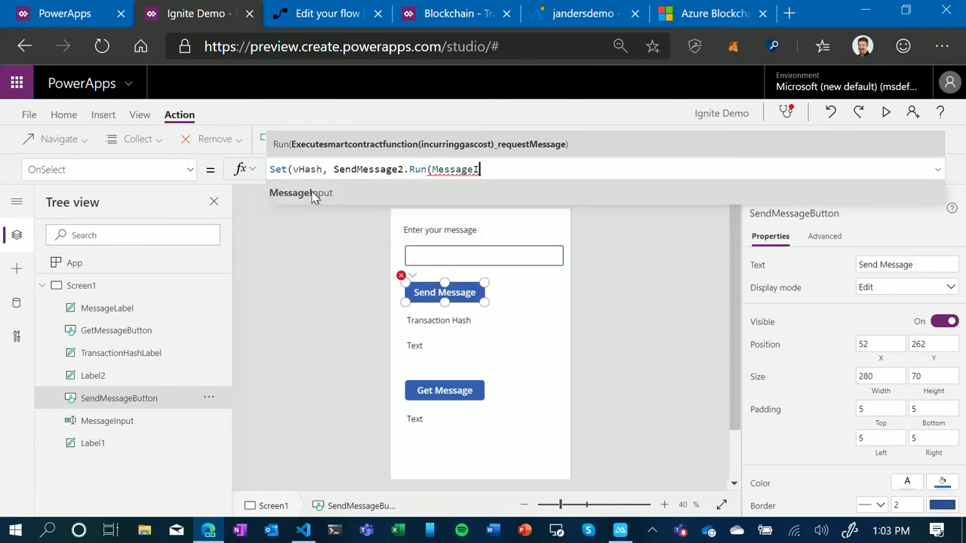
pyautogui.click(302, 193)
pyautogui.write('.')
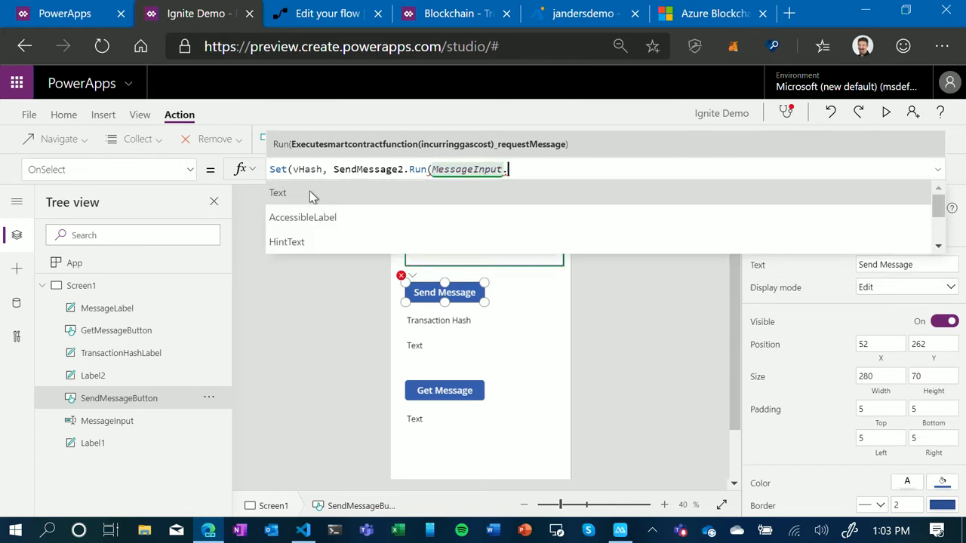
pyautogui.click(313, 194)
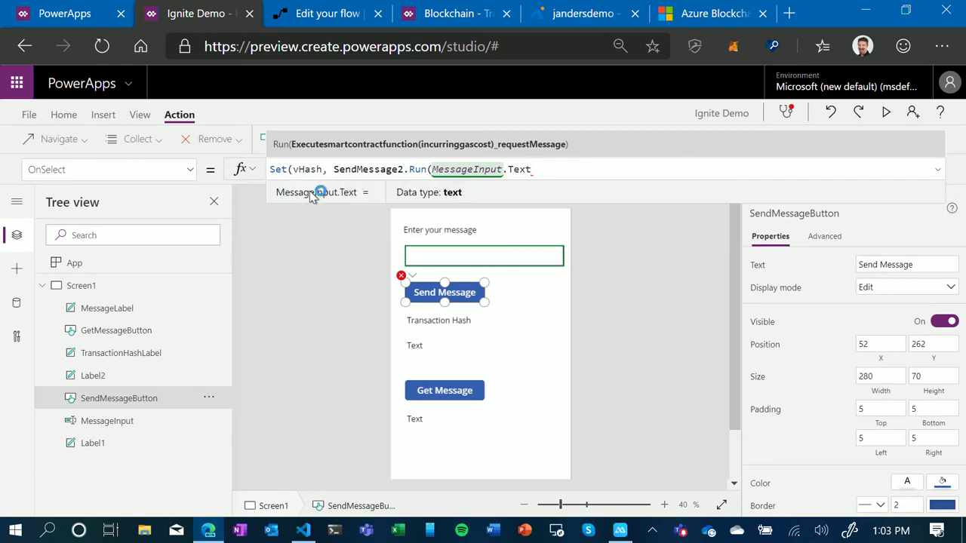
pyautogui.write(')')
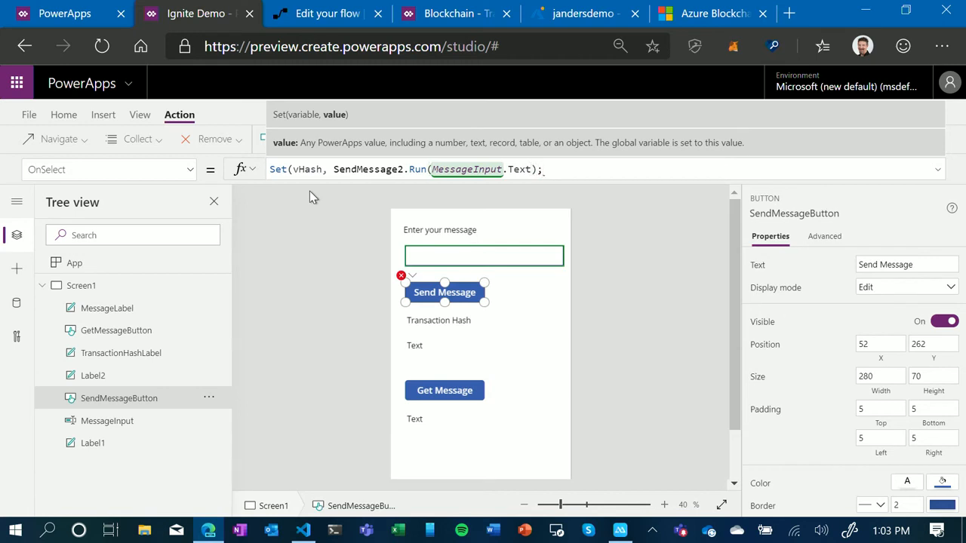
# - Try ending the Send Message button's OnSelect formula with a semicolon
pyautogui.click(654, 273)
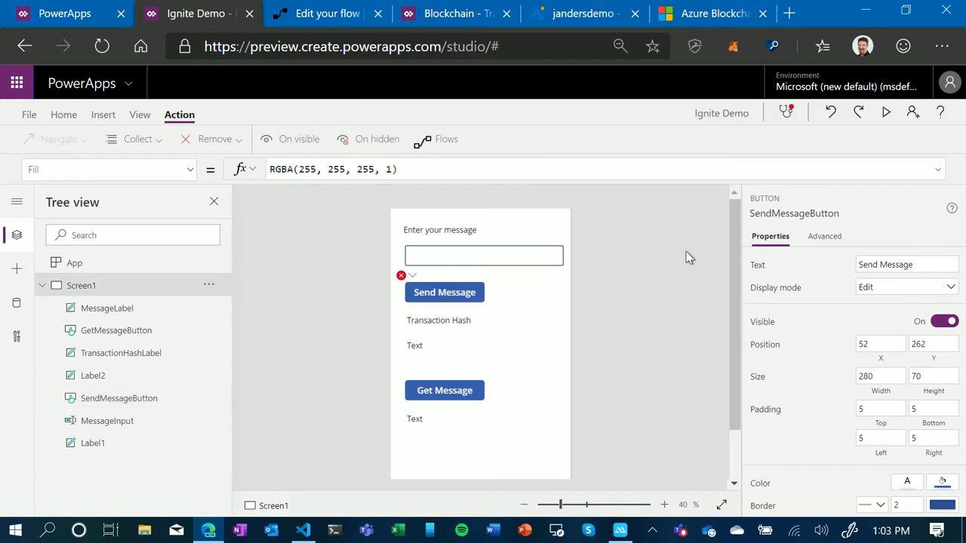
pyautogui.click(439, 292)
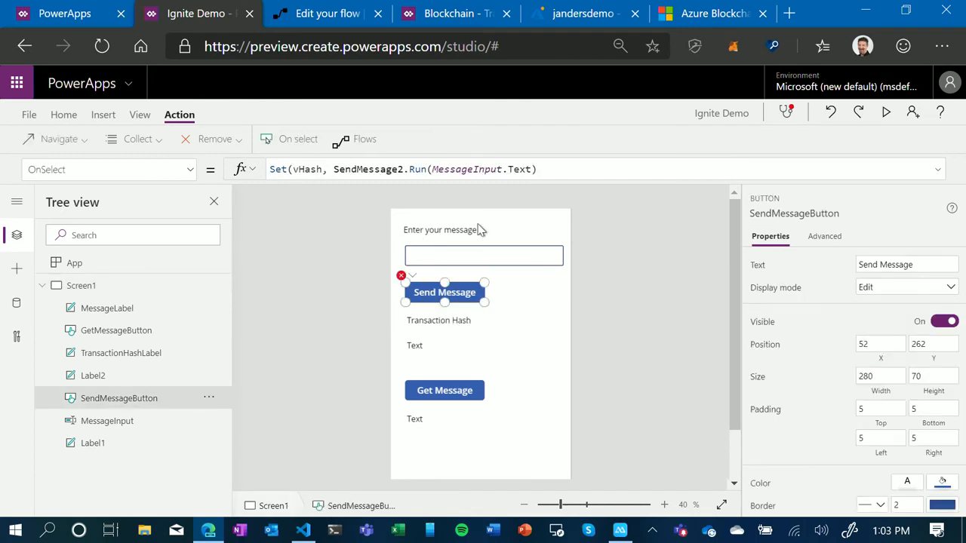
pyautogui.click(493, 251)
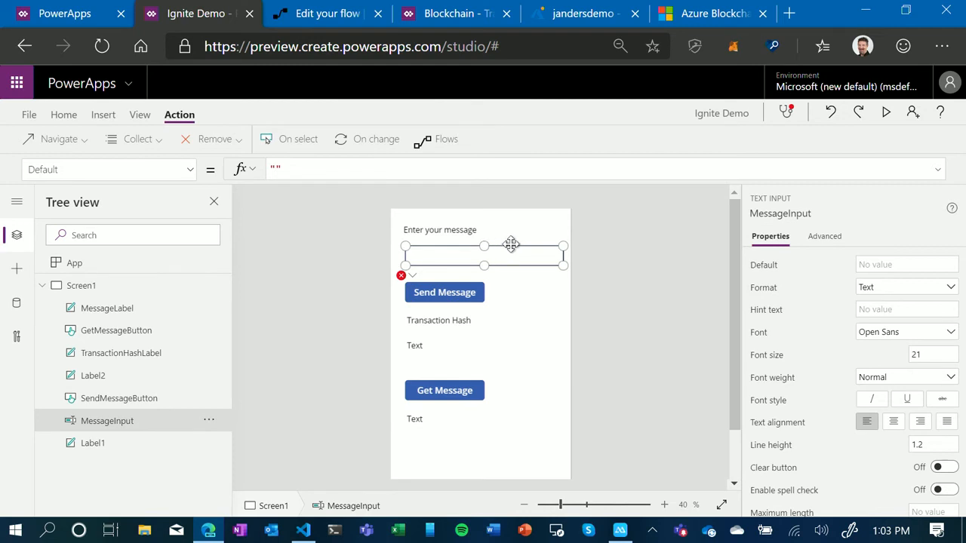
pyautogui.click(443, 289)
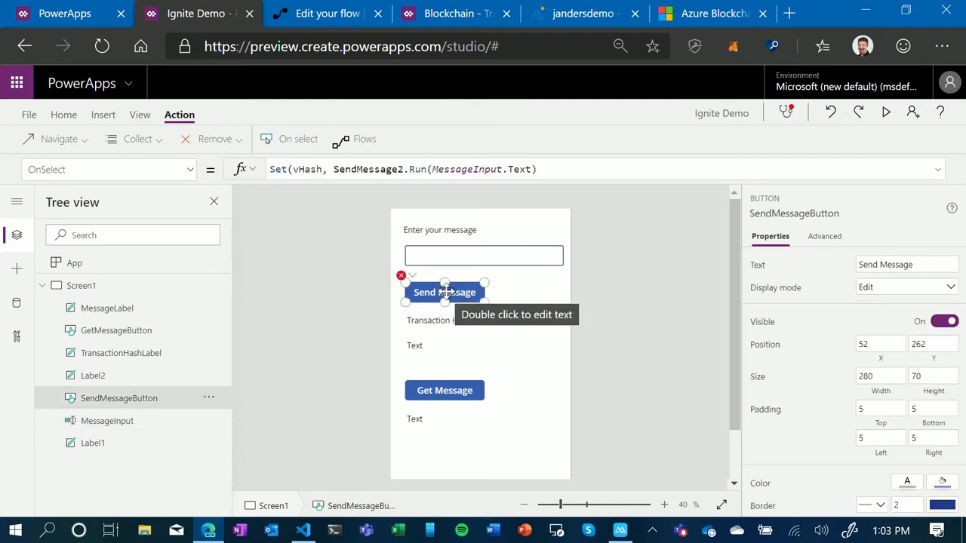
pyautogui.click(571, 172)
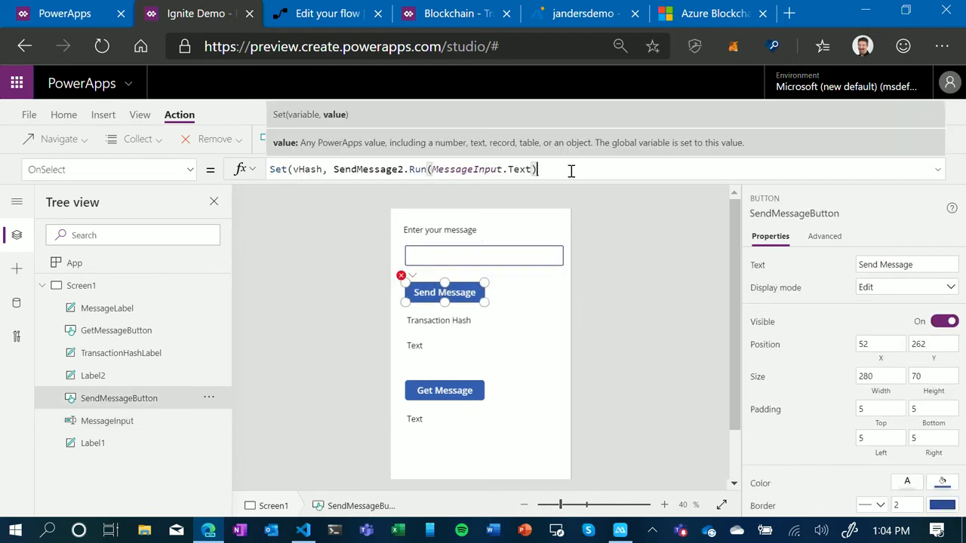
pyautogui.write(';')
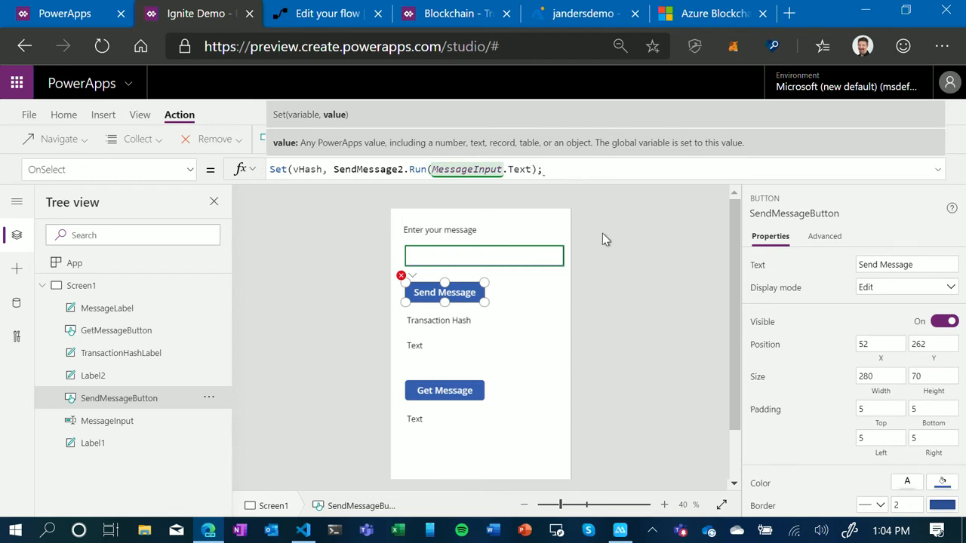
pyautogui.click(608, 255)
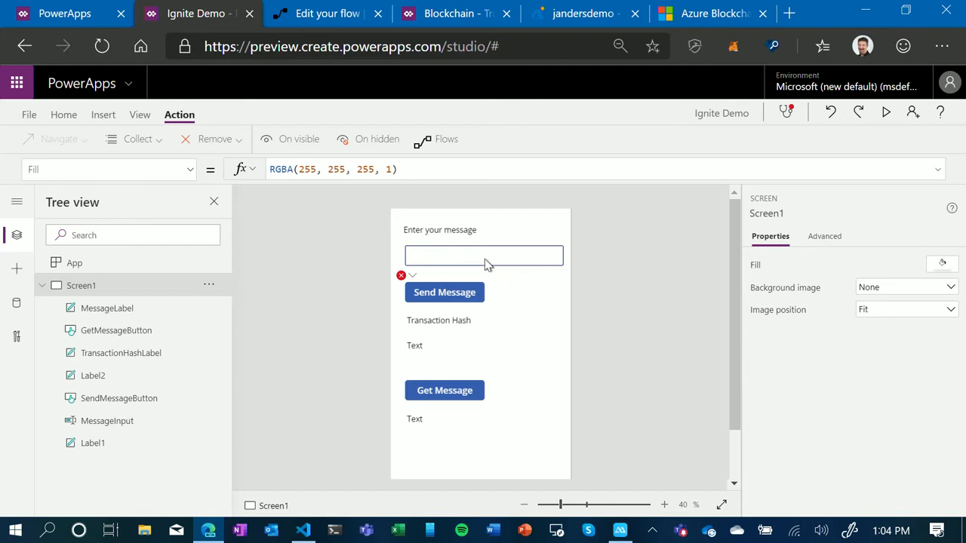
# - Remove the trailing semicolon from the Send Message button's formula and close the Set function with a final parenthesis
pyautogui.click(437, 300)
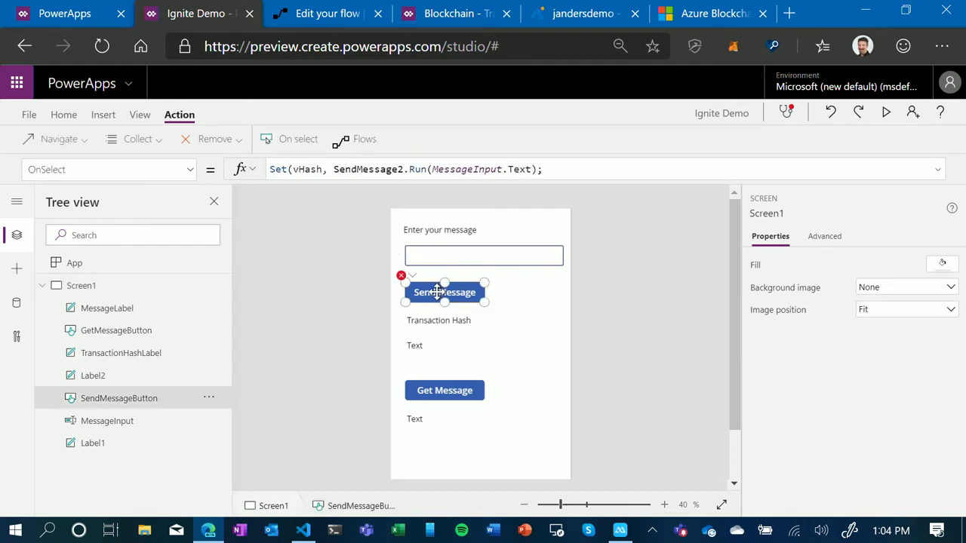
pyautogui.click(563, 170)
pyautogui.press('BackSpace')
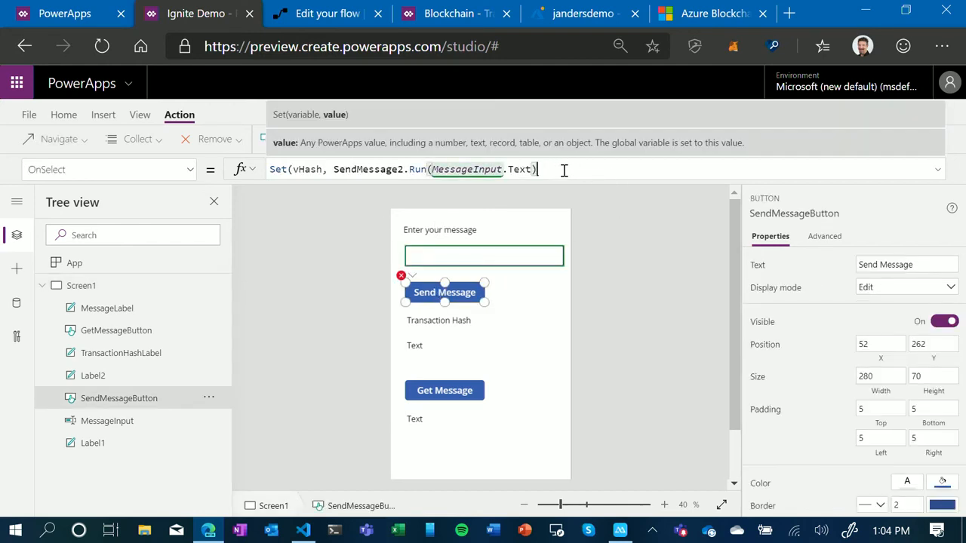
pyautogui.write('@')
pyautogui.press('BackSpace')
pyautogui.write(')')
# - Set the Text property of TransactionHashLabel below the Transaction Hash caption to vHash.hash
pyautogui.click(431, 348)
pyautogui.doubleClick(442, 347)
pyautogui.moveTo(270, 169); pyautogui.dragTo(341, 177)
pyautogui.write('vHash.')
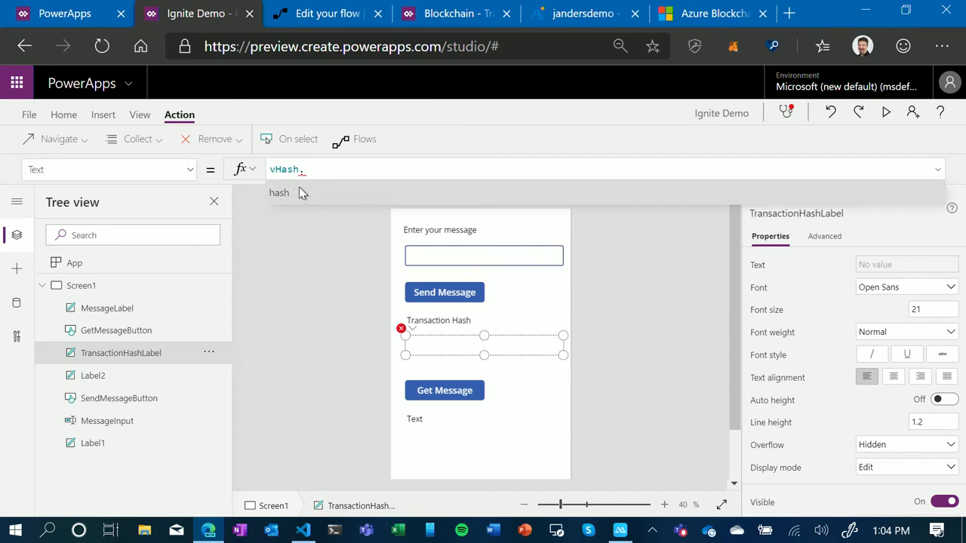
pyautogui.click(297, 193)
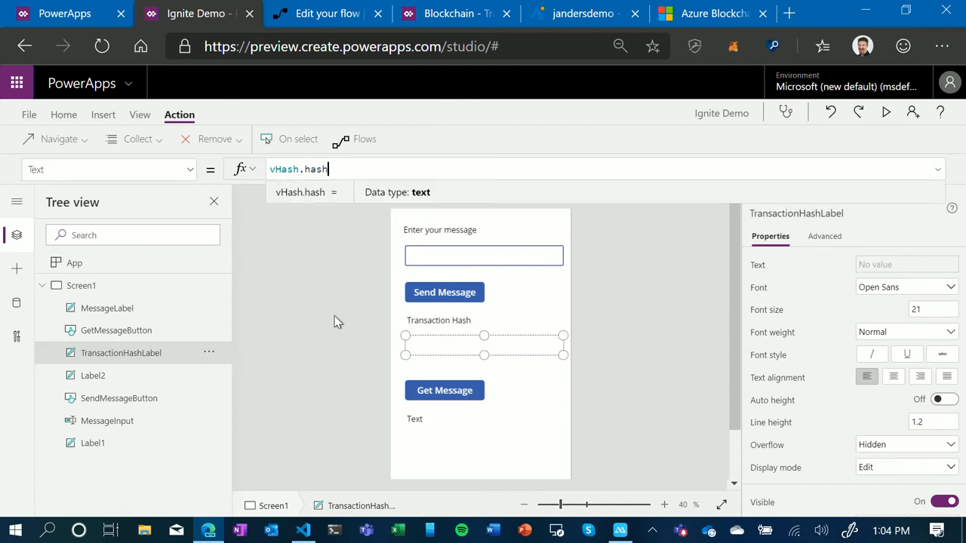
# - Create a new flow for the Get Message button from the PowerApps button template, leaving the SendMessage flow page
pyautogui.click(447, 393)
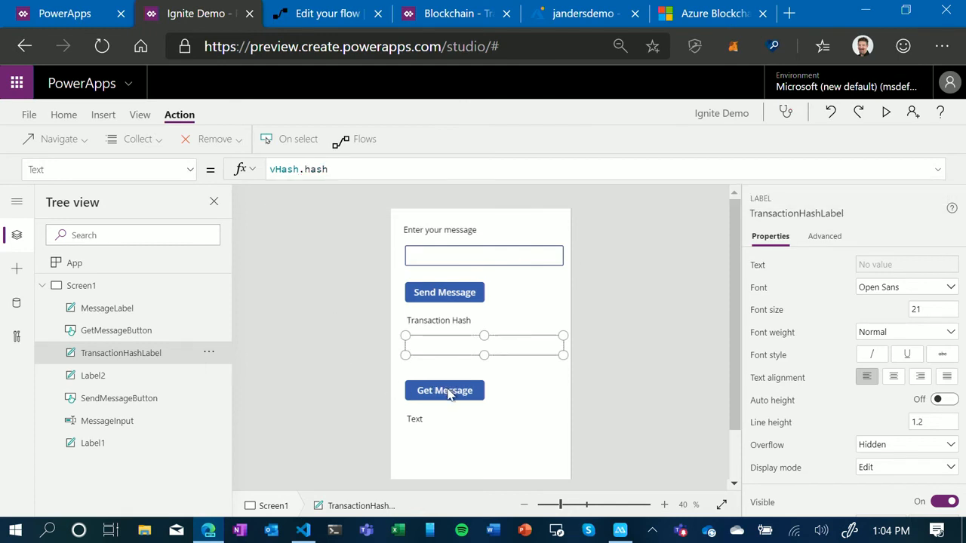
pyautogui.click(446, 393)
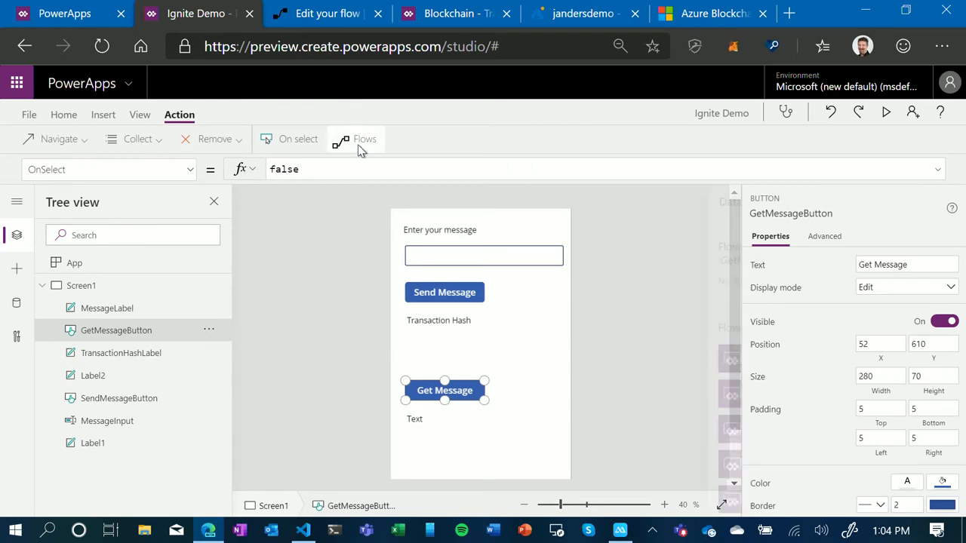
pyautogui.click(359, 145)
pyautogui.scroll(-2, 668, 389)
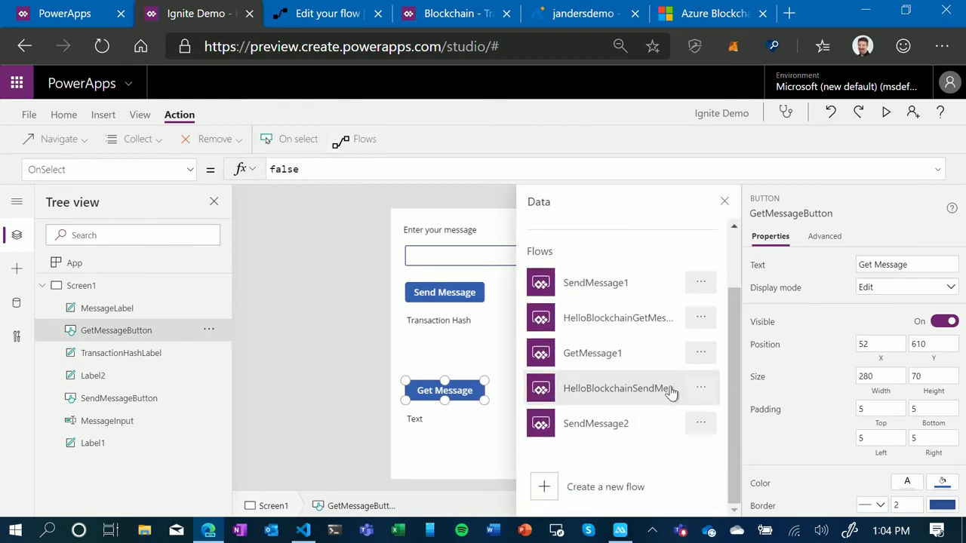
pyautogui.click(560, 491)
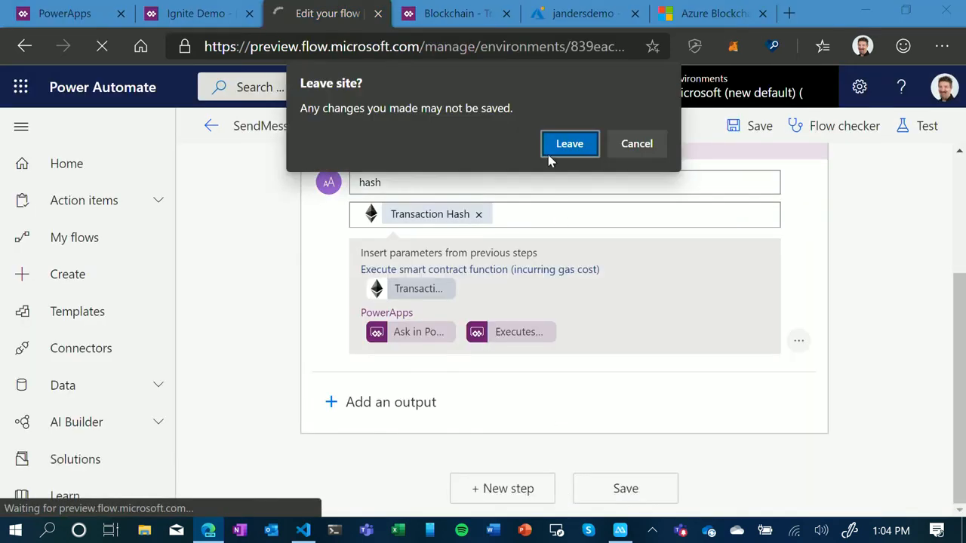
pyautogui.click(571, 159)
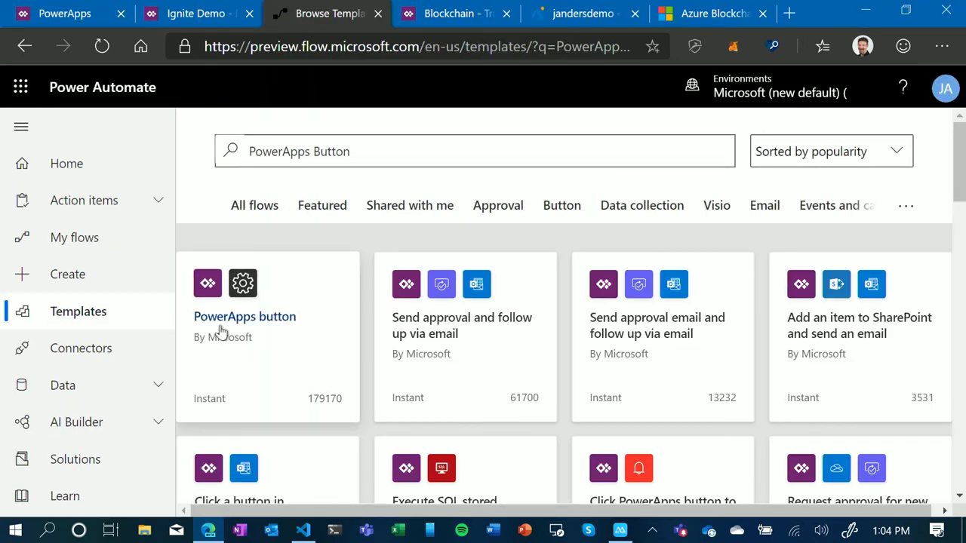
pyautogui.click(223, 321)
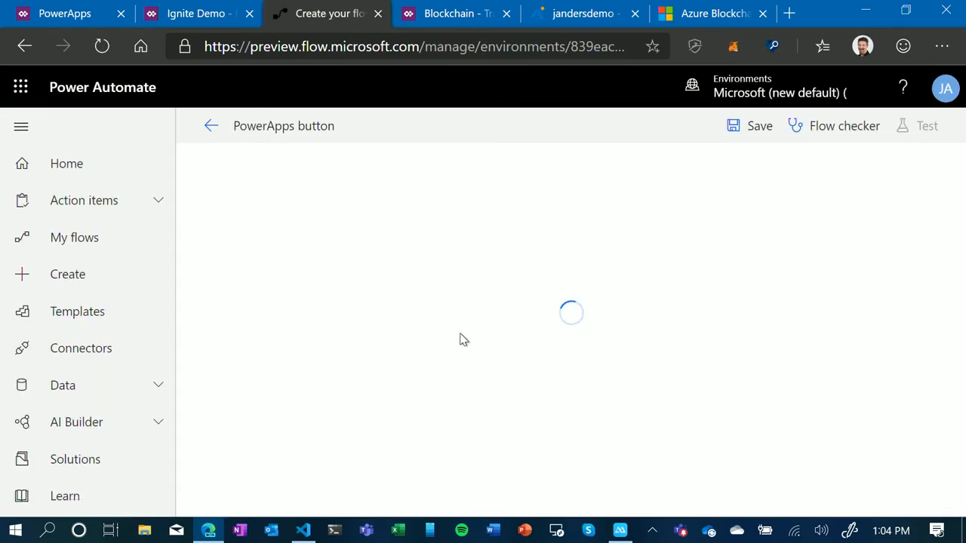
# - Rename the new flow as GetMessage2
pyautogui.click(298, 127)
pyautogui.write('Get')
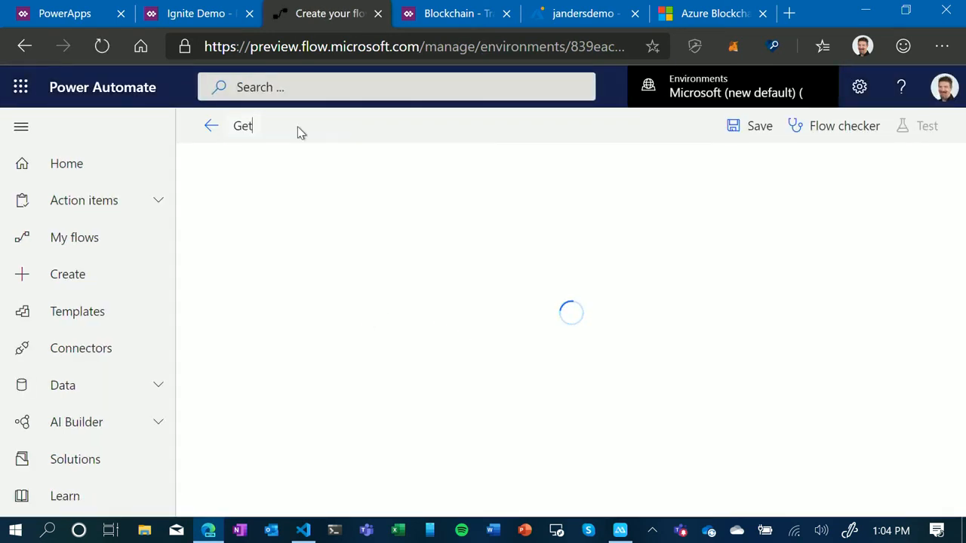
pyautogui.write('Message2')
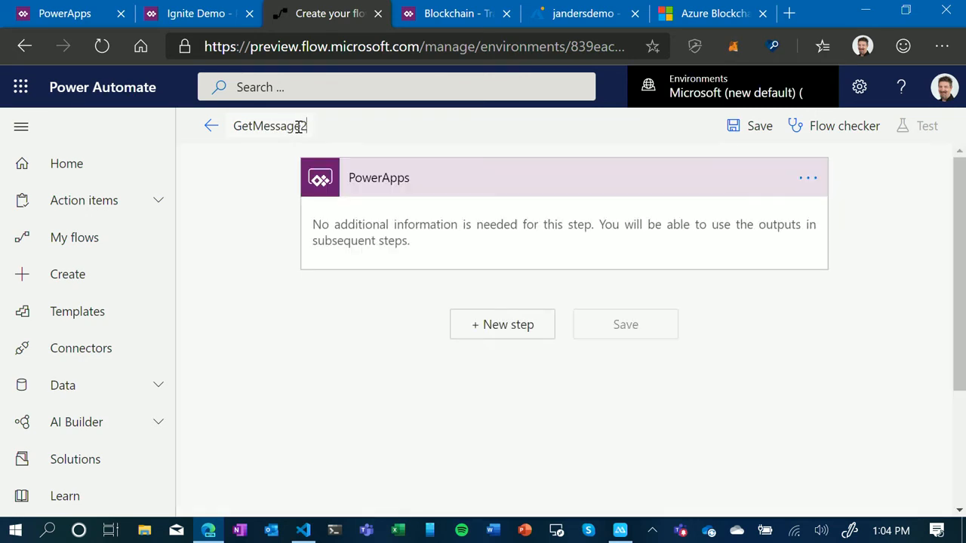
# - Search the actions for ethereum and add a Query smart contract function (incurring no gas cost) step after the PowerApps trigger
pyautogui.click(496, 329)
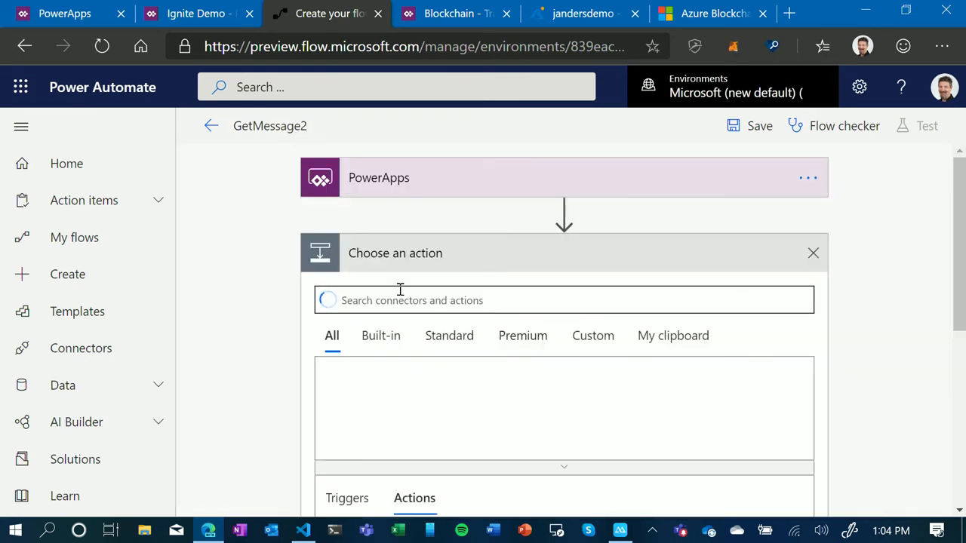
pyautogui.write('ethereum')
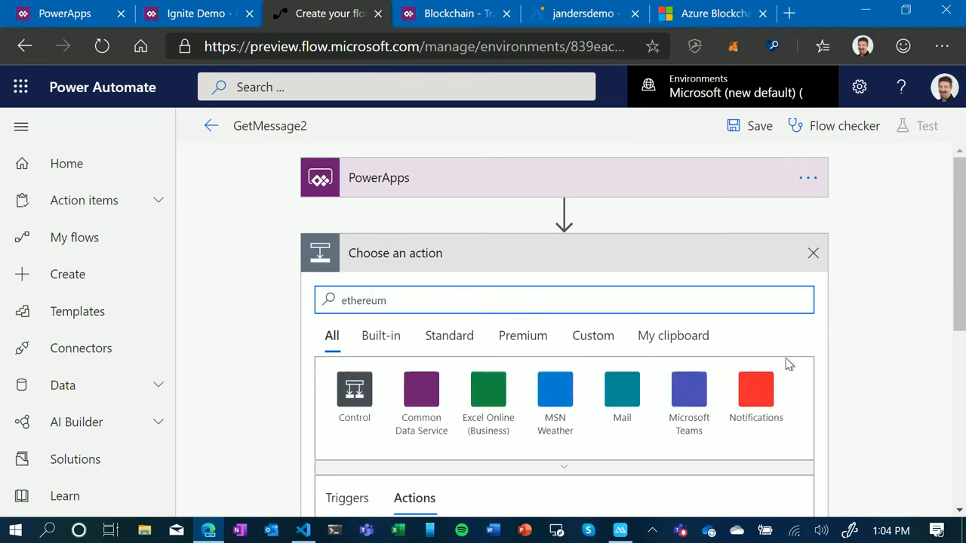
pyautogui.scroll(-2, 830, 350)
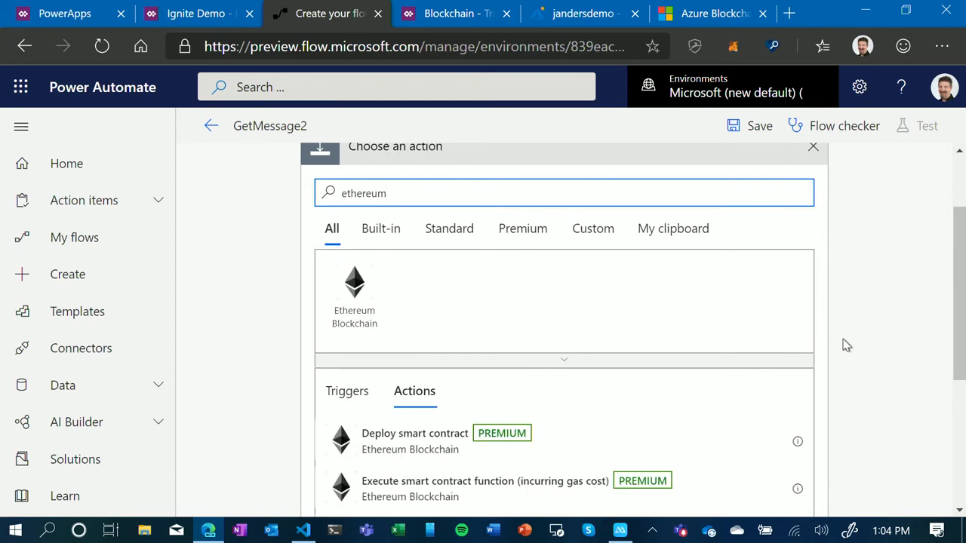
pyautogui.scroll(-3, 877, 345)
pyautogui.scroll(-1, 883, 345)
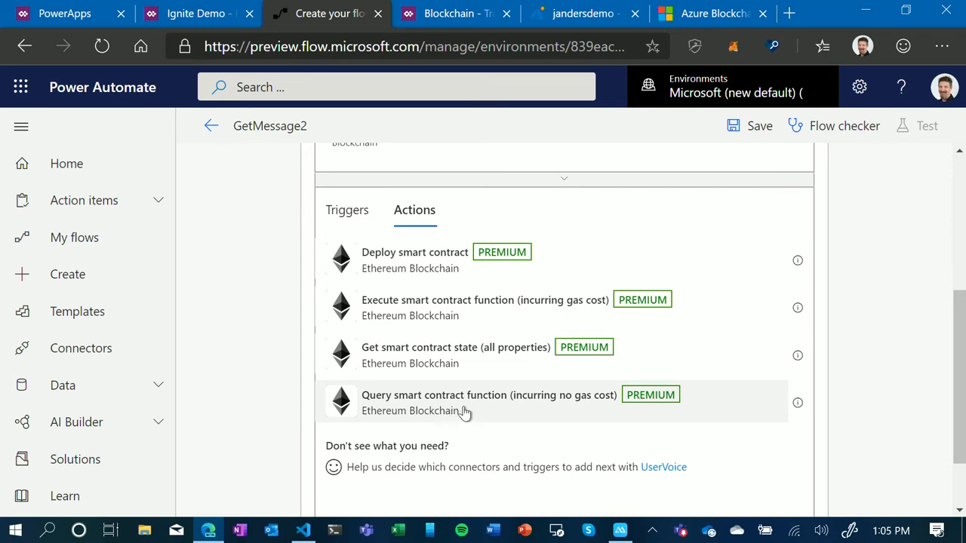
pyautogui.click(428, 410)
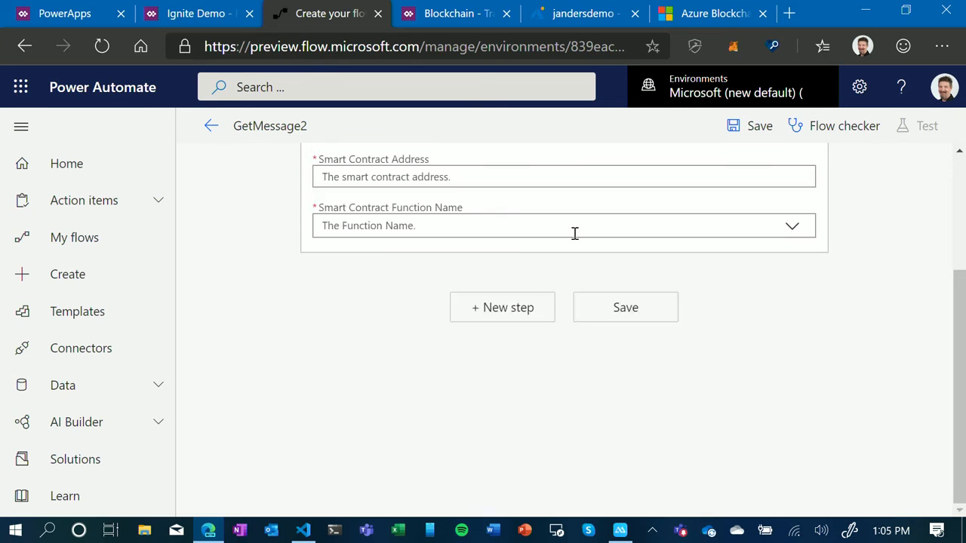
# - Copy the deployed HelloBlockchain contract address from the Visual Studio Code deployment output and paste it as the query action's Smart Contract Address
pyautogui.click(465, 179)
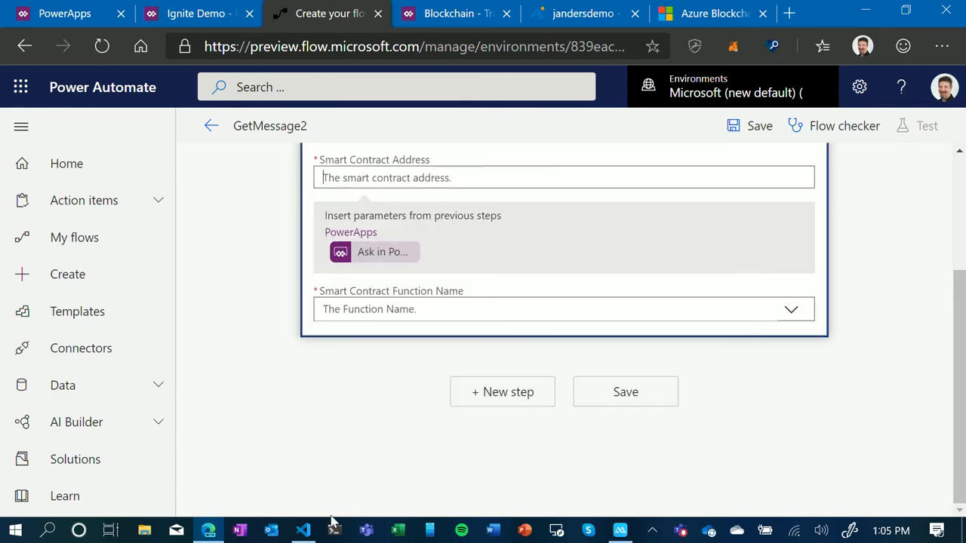
pyautogui.click(303, 530)
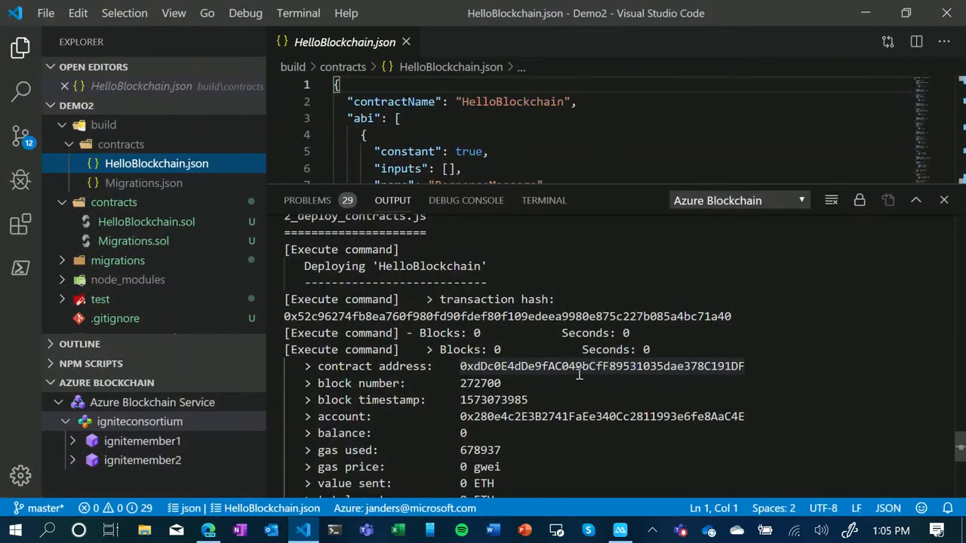
pyautogui.doubleClick(579, 373)
pyautogui.rightClick(578, 368)
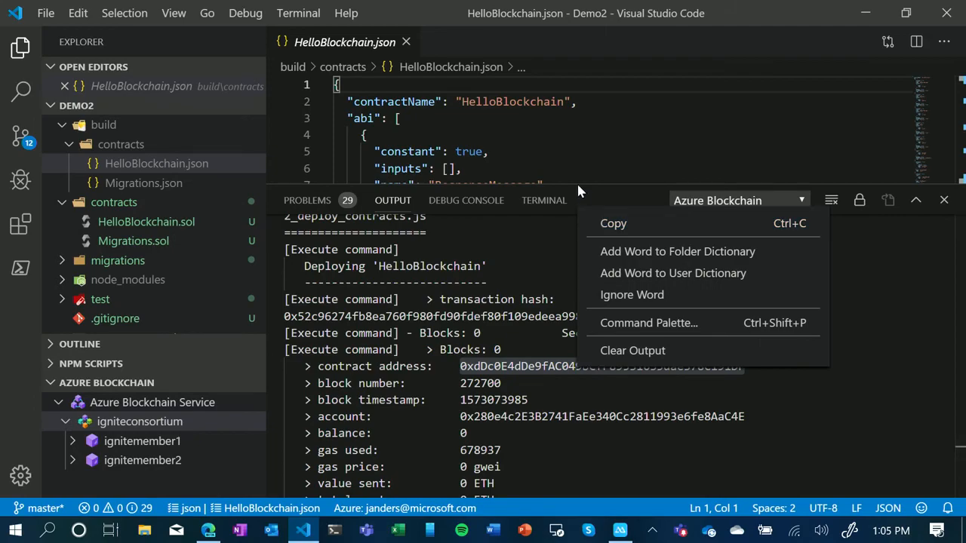
pyautogui.click(610, 223)
pyautogui.hotkey('alt', 'Tab')
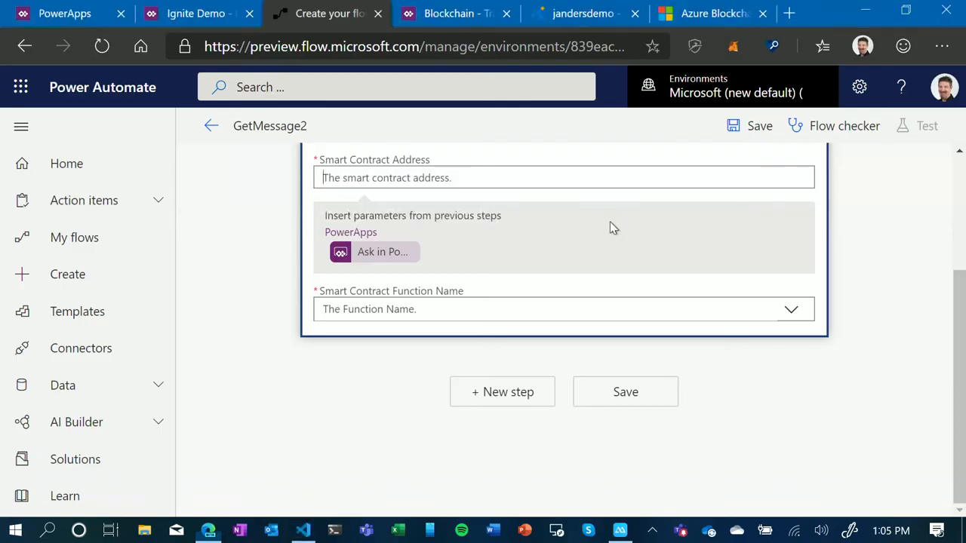
pyautogui.hotkey('ctrl', 'v')
pyautogui.click(426, 310)
# - Copy the contract ABI of HelloBlockchain.json in Visual Studio Code and paste it into the query action's Contract ABI
pyautogui.scroll(3, 370, 207)
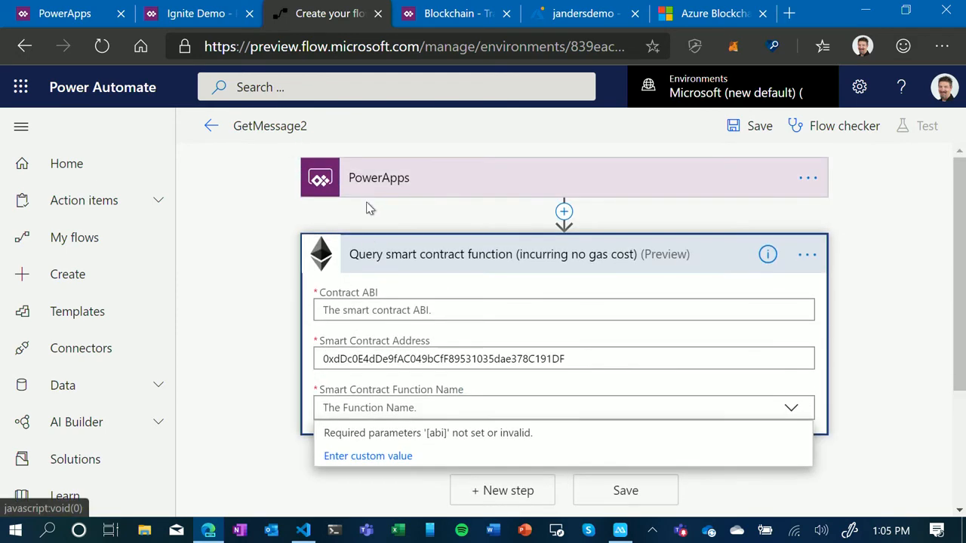
pyautogui.click(393, 308)
pyautogui.hotkey('alt', 'Tab')
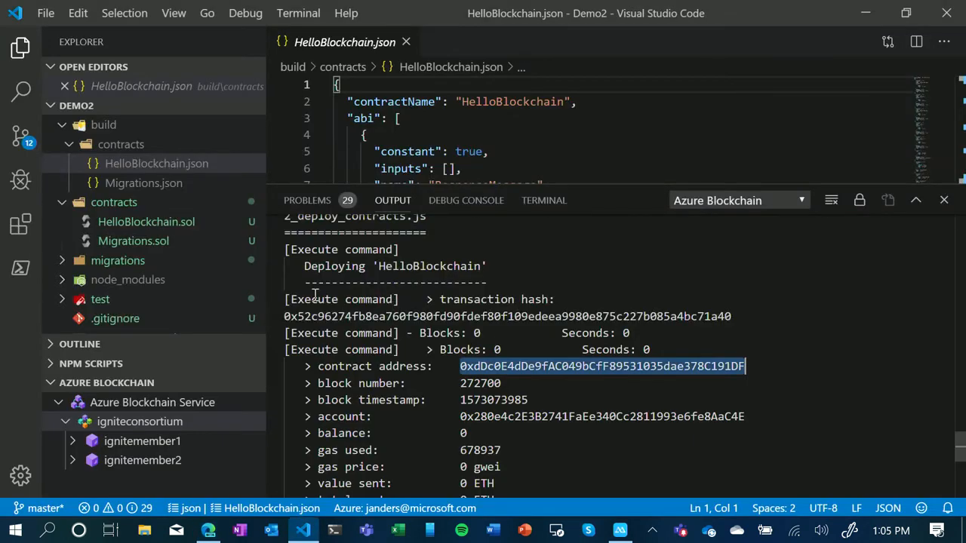
pyautogui.click(153, 169)
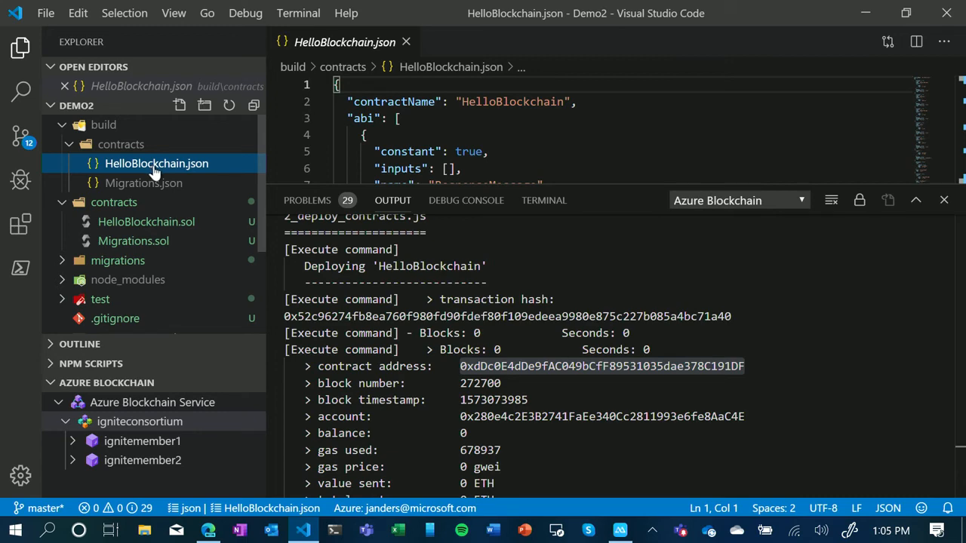
pyautogui.rightClick(154, 172)
pyautogui.click(215, 459)
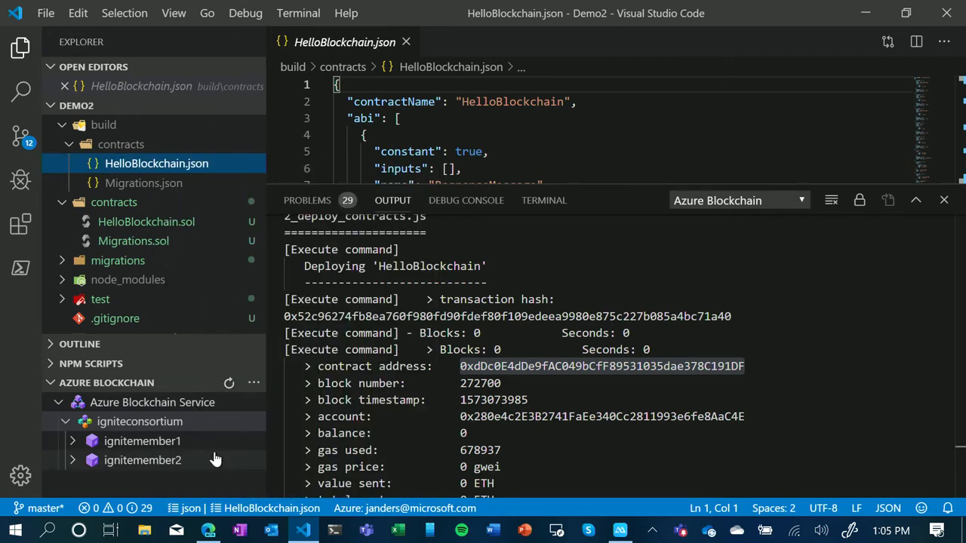
pyautogui.hotkey('alt', 'Tab')
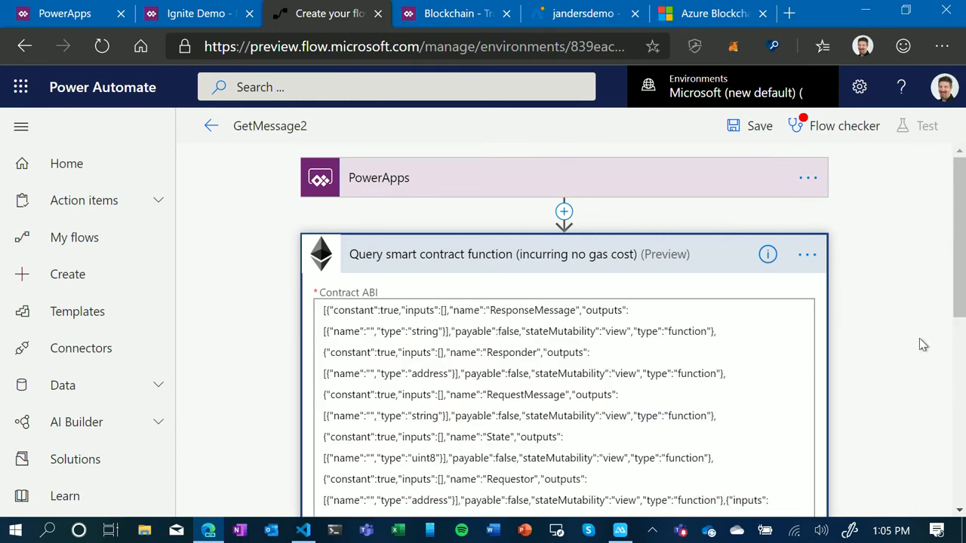
# - Set the query action's Smart Contract Function Name to RequestMessage
pyautogui.scroll(-3, 898, 344)
pyautogui.scroll(-3, 905, 355)
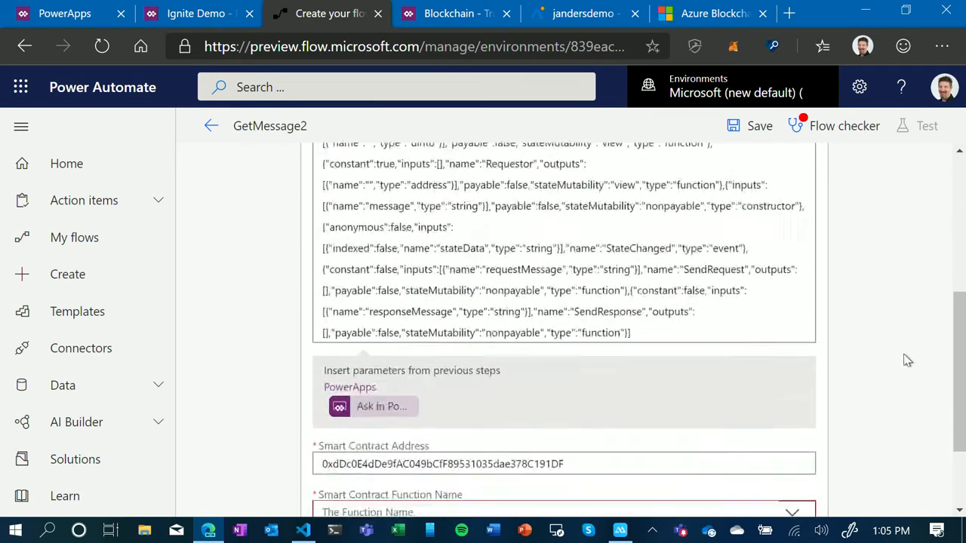
pyautogui.click(487, 386)
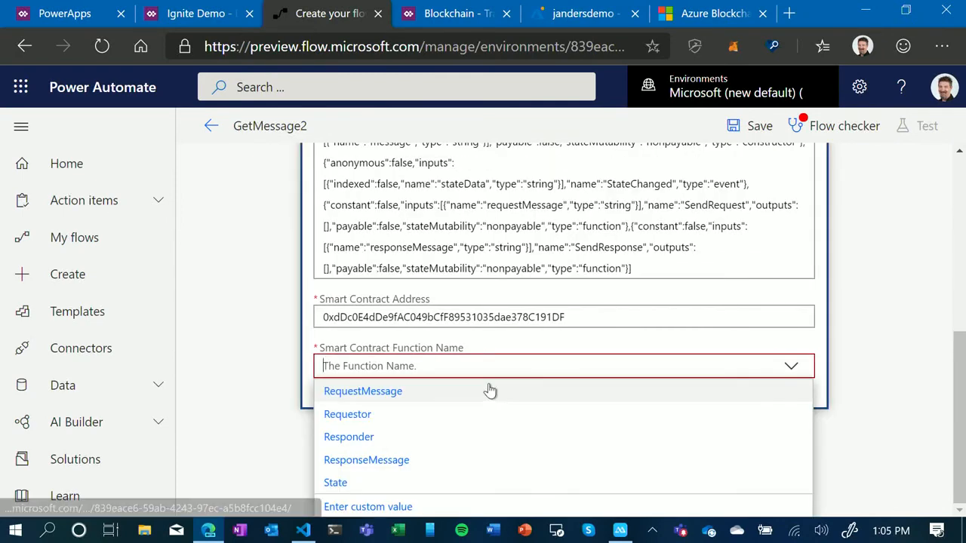
pyautogui.click(371, 393)
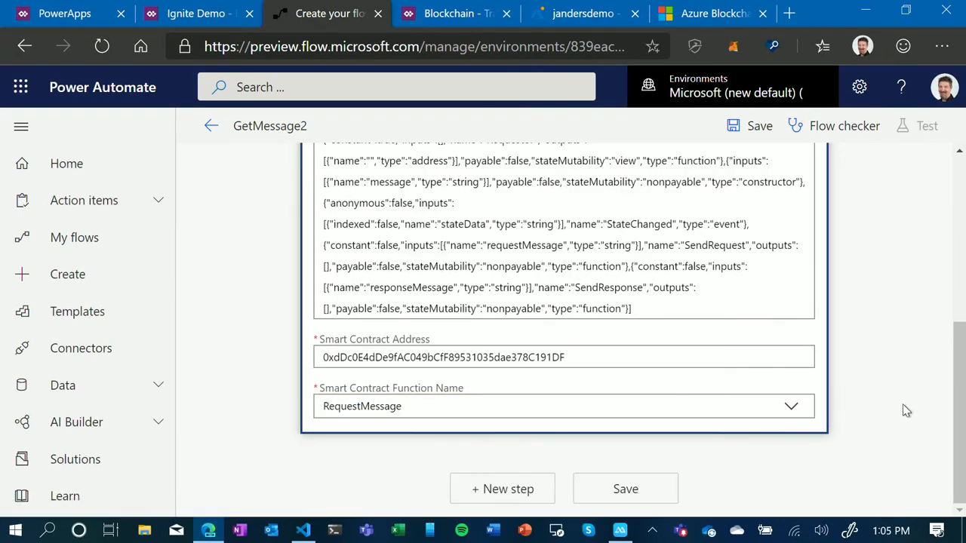
# - Search the actions for respond and add a Respond to a PowerApp or flow step after the query
pyautogui.click(507, 492)
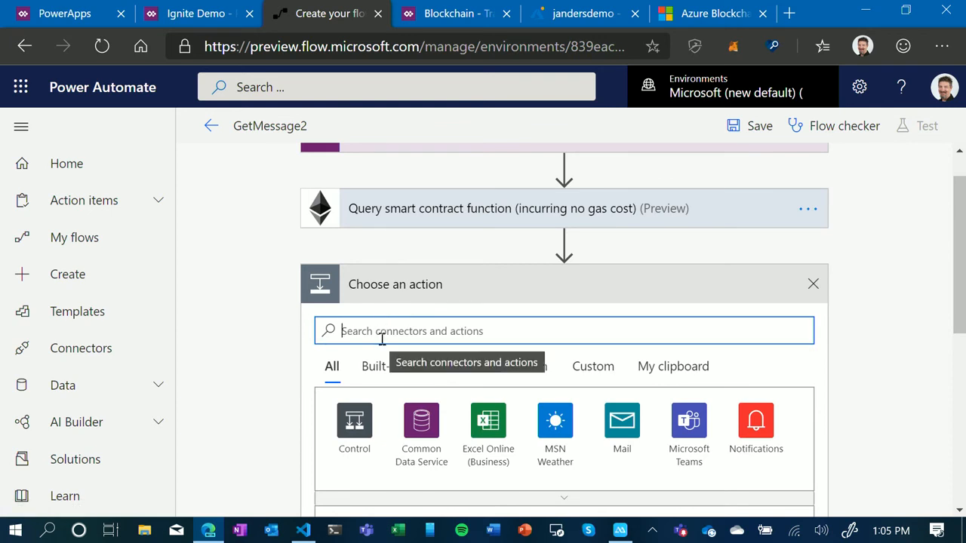
pyautogui.write('respond')
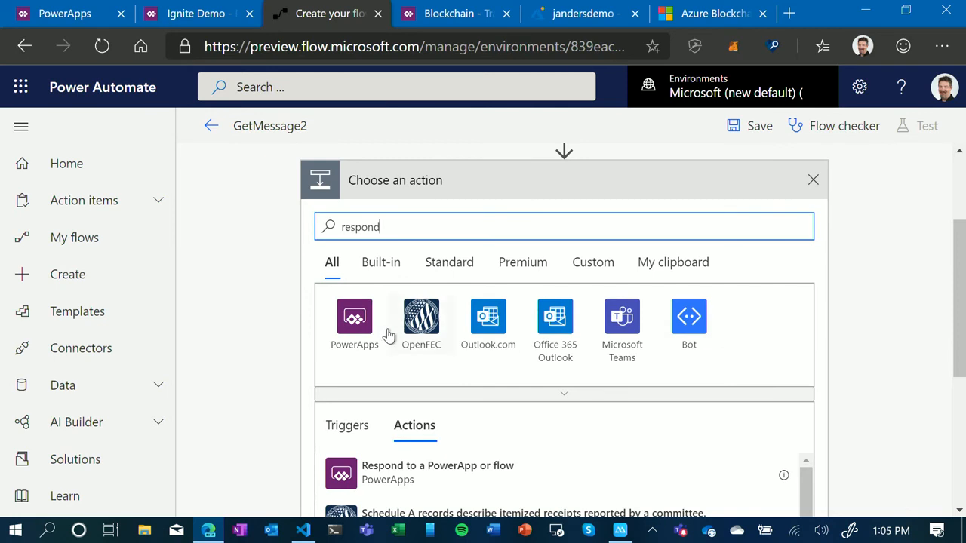
pyautogui.click(381, 468)
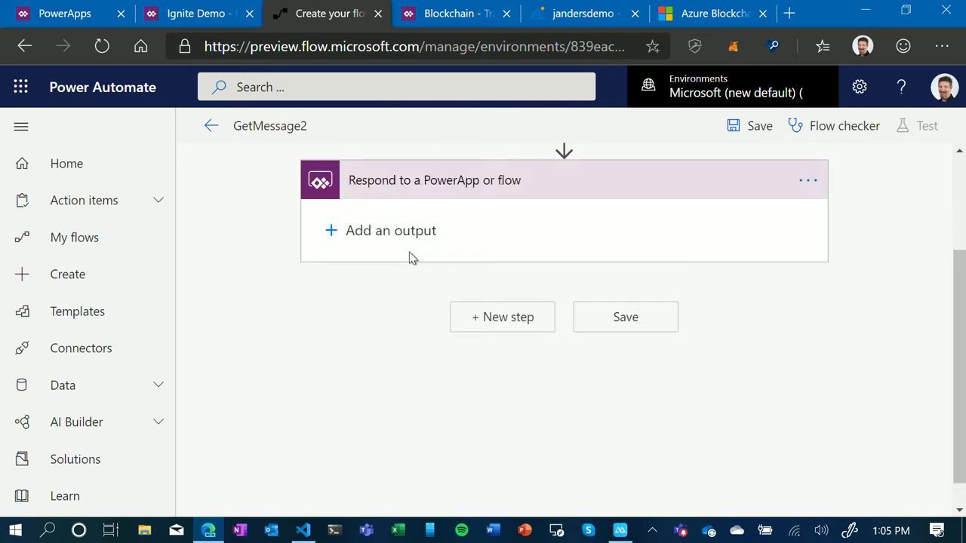
pyautogui.click(405, 232)
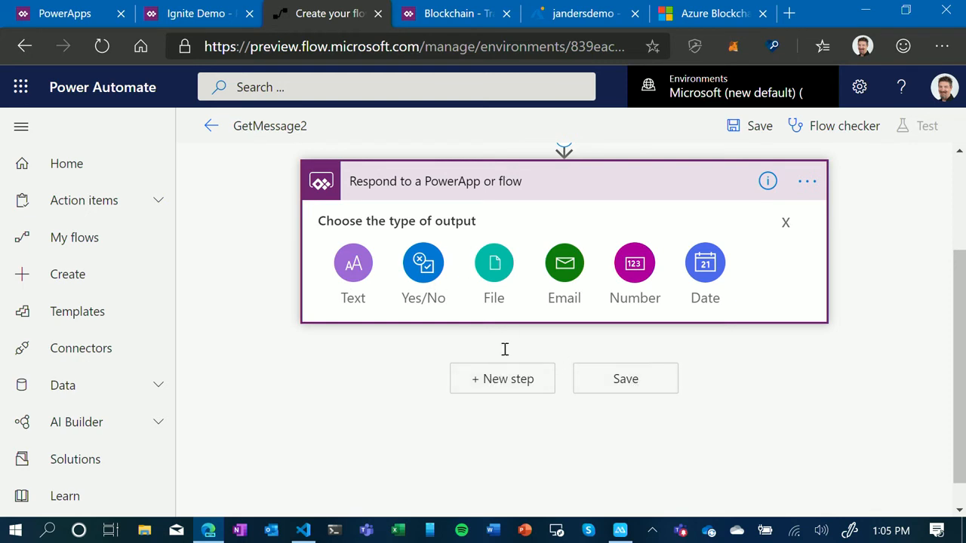
pyautogui.click(786, 224)
pyautogui.scroll(2, 884, 261)
pyautogui.scroll(-1, 884, 261)
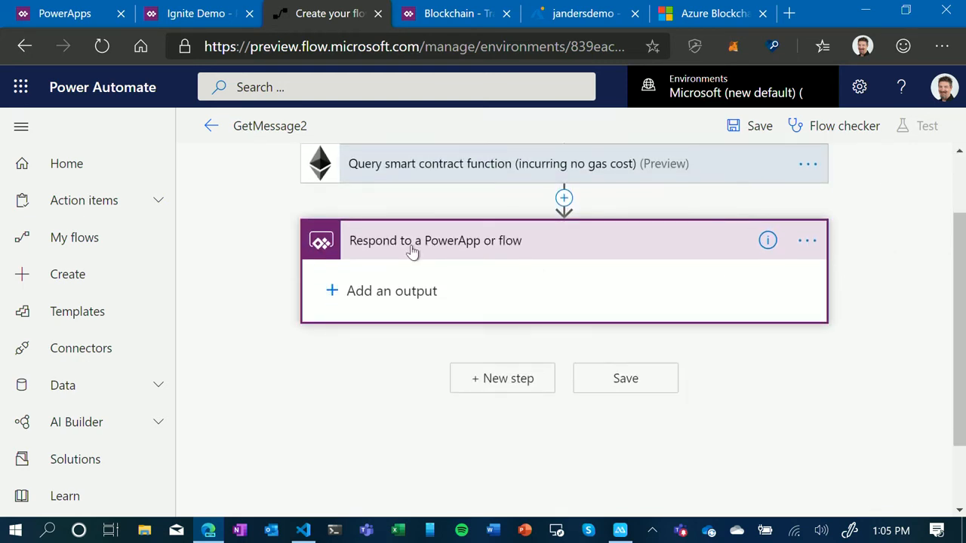
# - Add a text output titled Message with the query's Function Output as its value, and save the flow
pyautogui.click(383, 301)
pyautogui.click(369, 338)
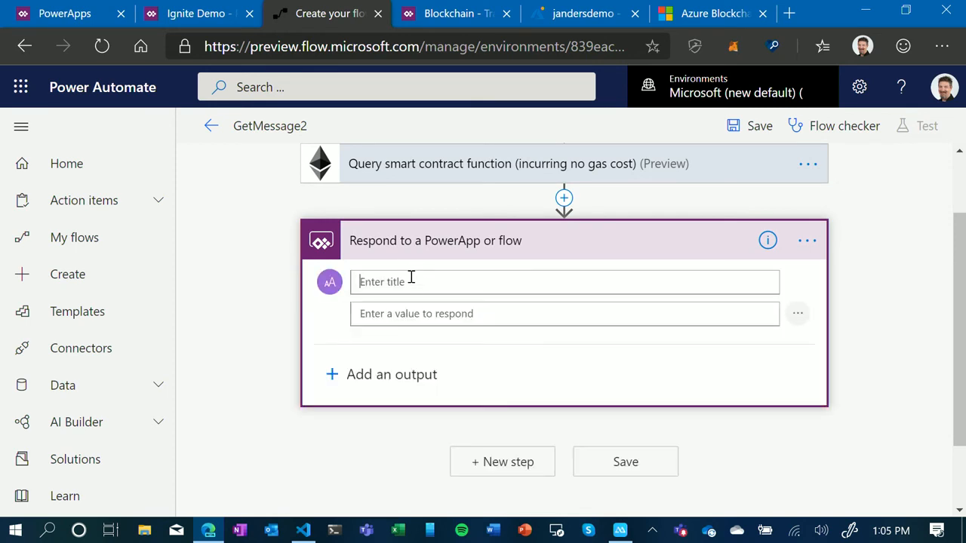
pyautogui.write('Message')
pyautogui.click(471, 314)
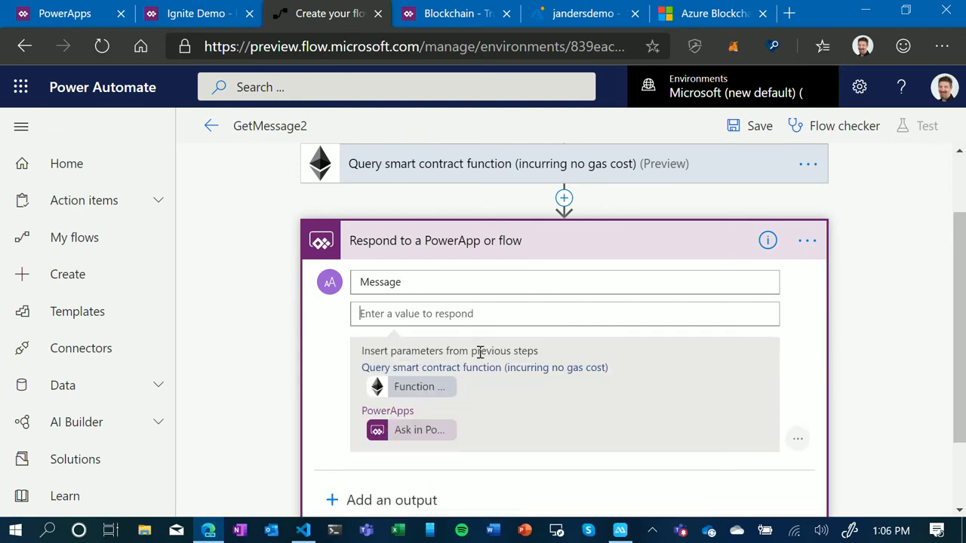
pyautogui.click(413, 387)
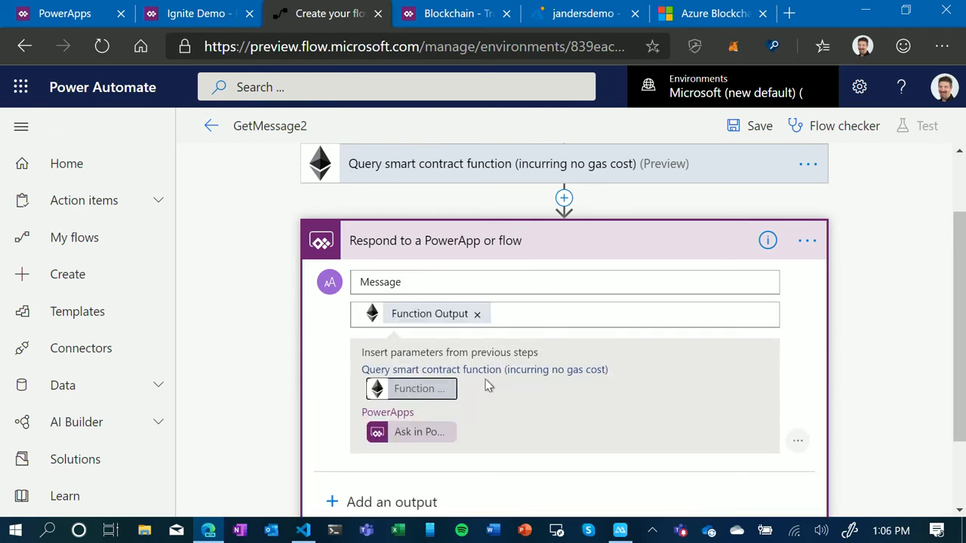
pyautogui.scroll(-1, 923, 306)
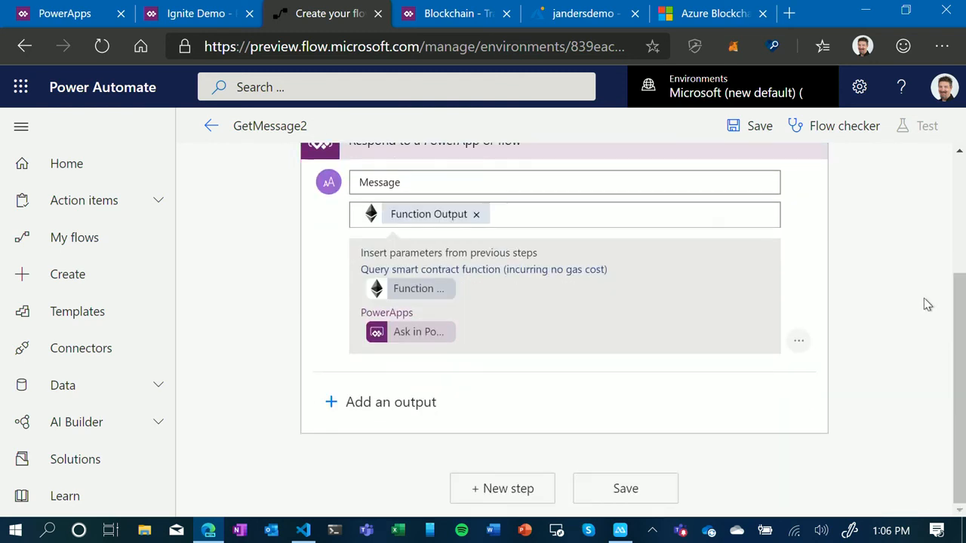
pyautogui.click(626, 489)
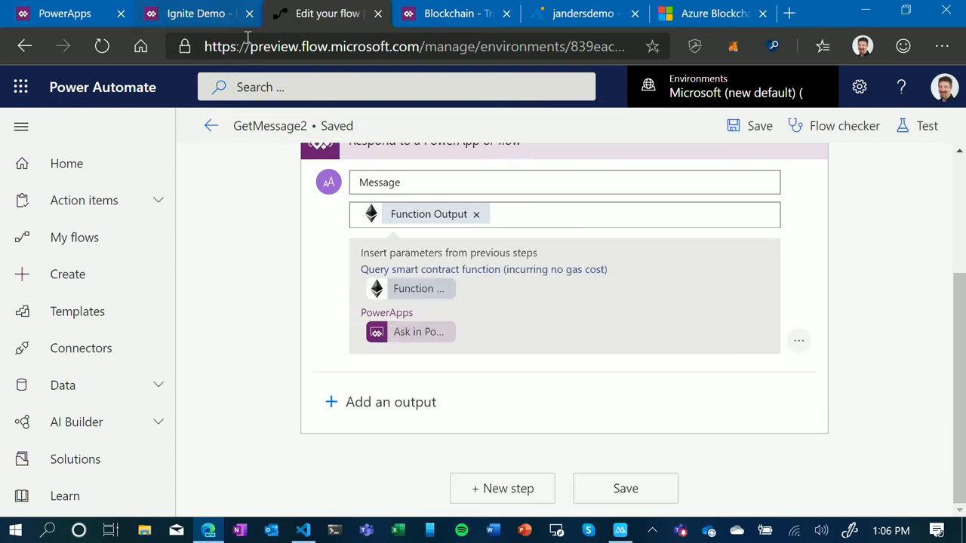
# - Return to the Ignite Demo app in Power Apps and attach the GetMessage2 flow to the Get Message button
pyautogui.click(200, 15)
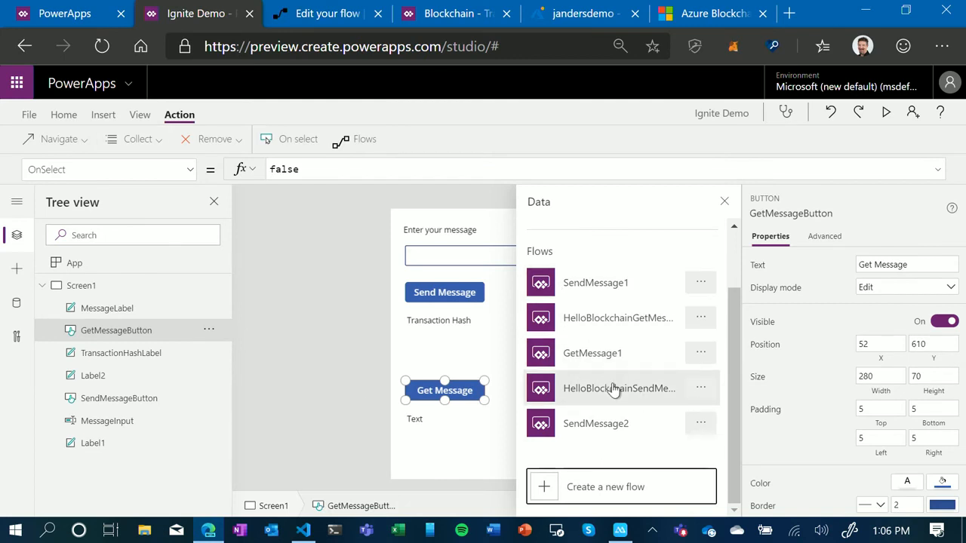
pyautogui.scroll(2, 615, 385)
pyautogui.scroll(-3, 619, 387)
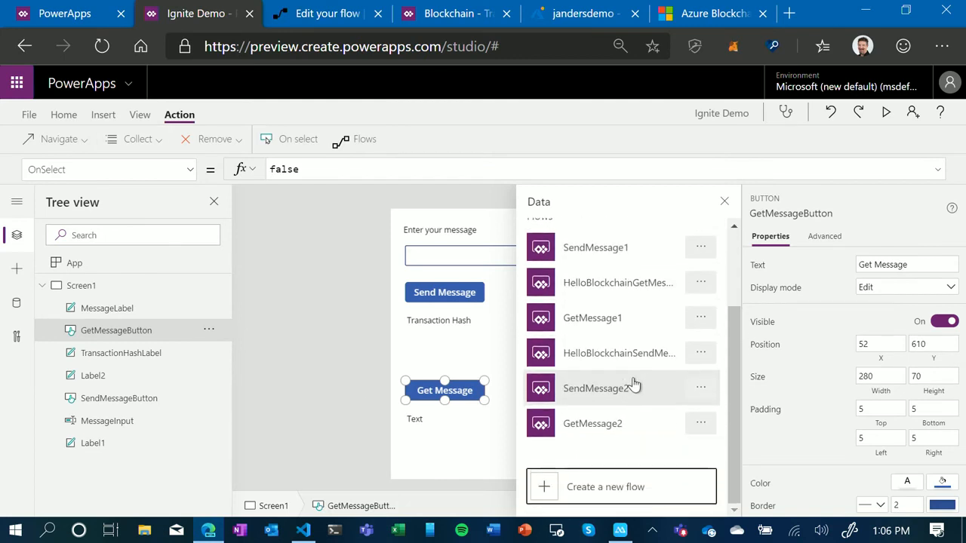
pyautogui.click(599, 424)
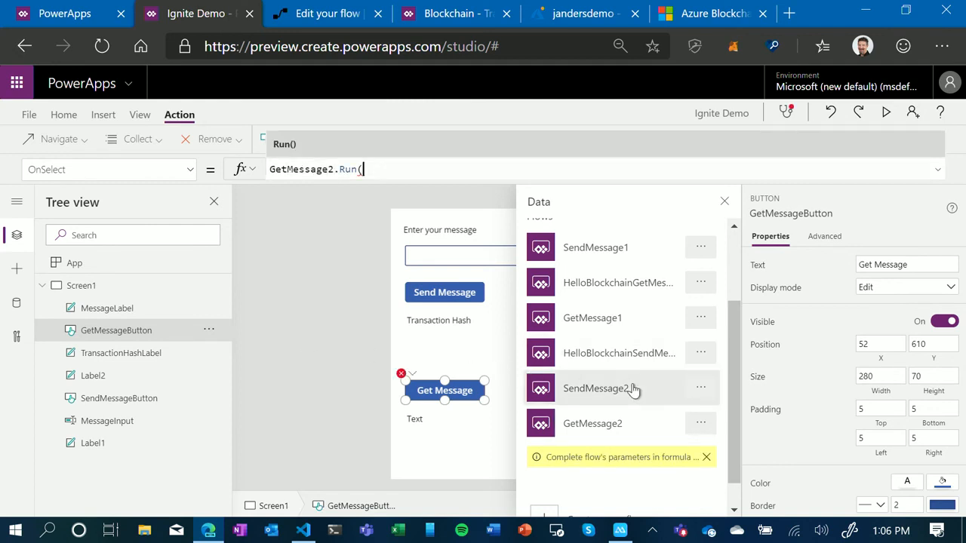
pyautogui.click(725, 200)
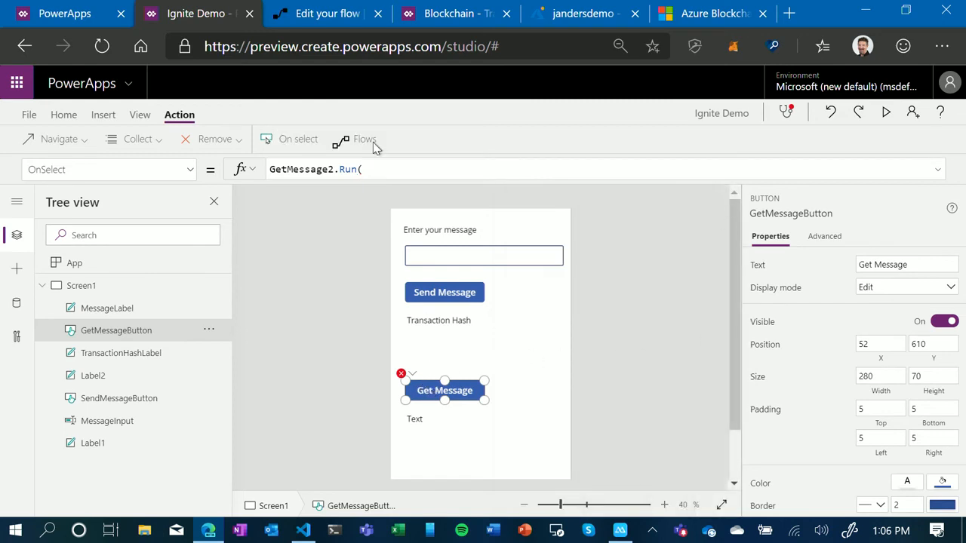
# - Complete the Get Message button's OnSelect formula as Set(vMessage, GetMessage2.Run())
pyautogui.click(273, 170)
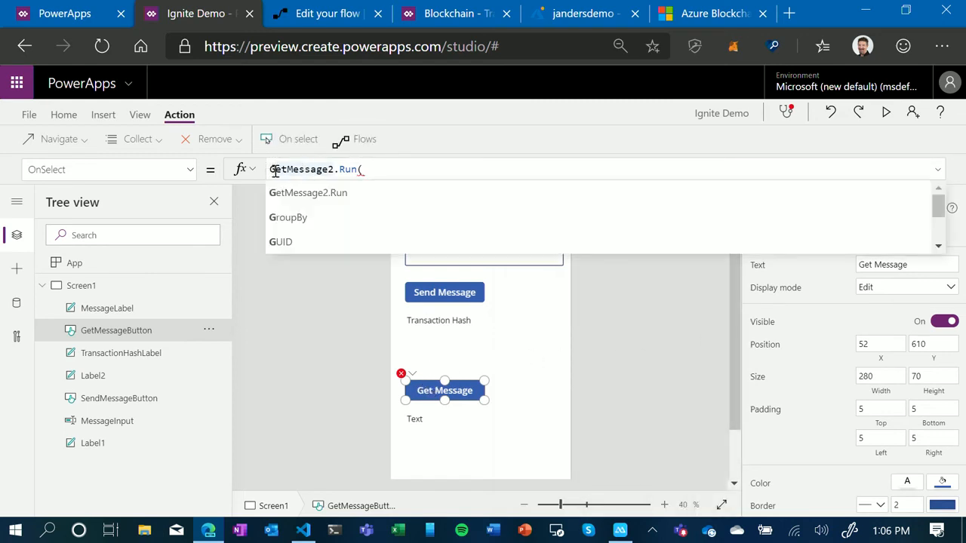
pyautogui.press('Left')
pyautogui.write('Set(v')
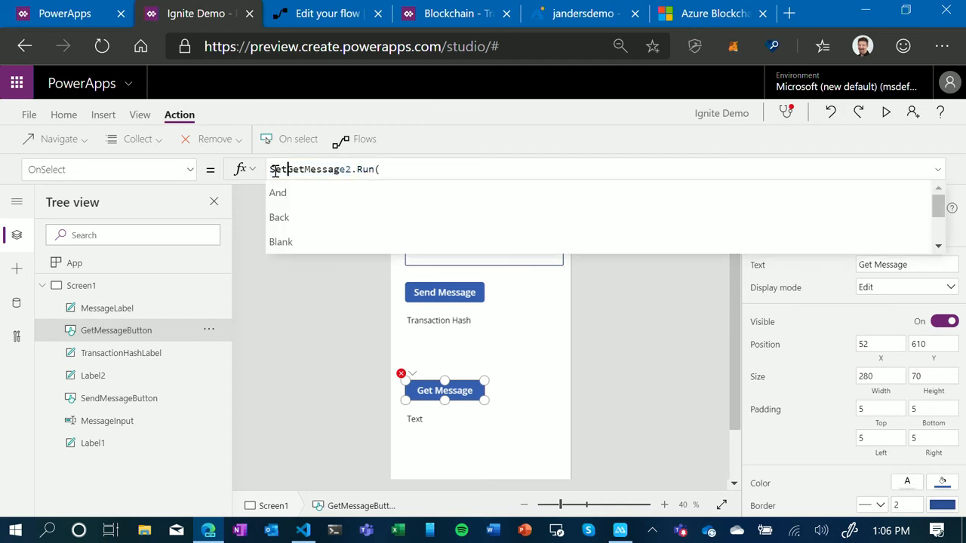
pyautogui.write('Message')
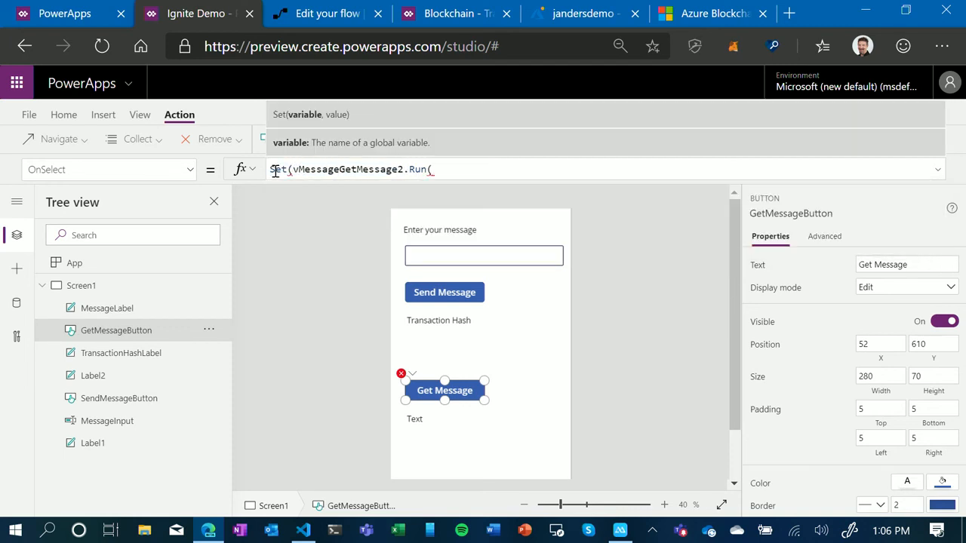
pyautogui.write(',')
pyautogui.press('End')
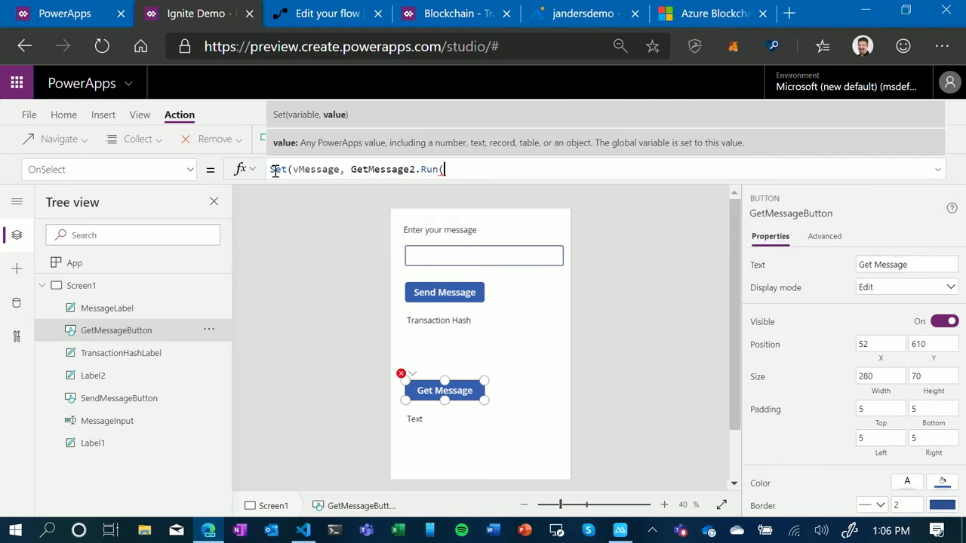
pyautogui.write('))')
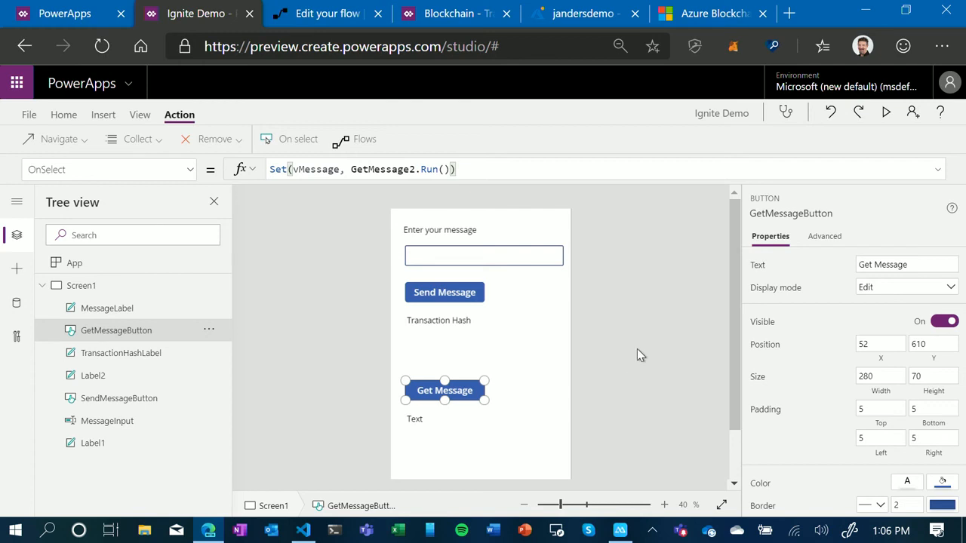
# - Set the Text property of MessageLabel, below the Get Message button, to vMessage.message
pyautogui.click(427, 420)
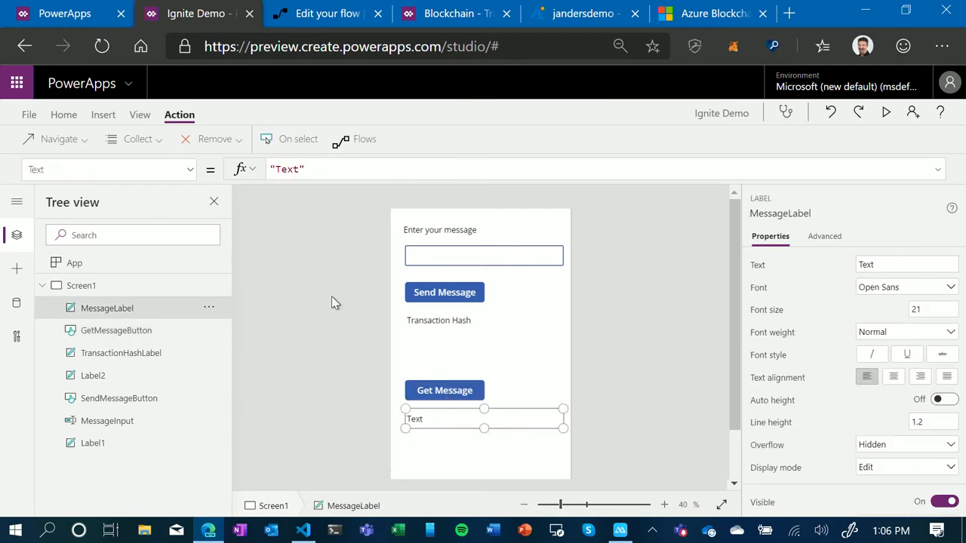
pyautogui.moveTo(302, 169); pyautogui.dragTo(254, 170)
pyautogui.write('vMessage.')
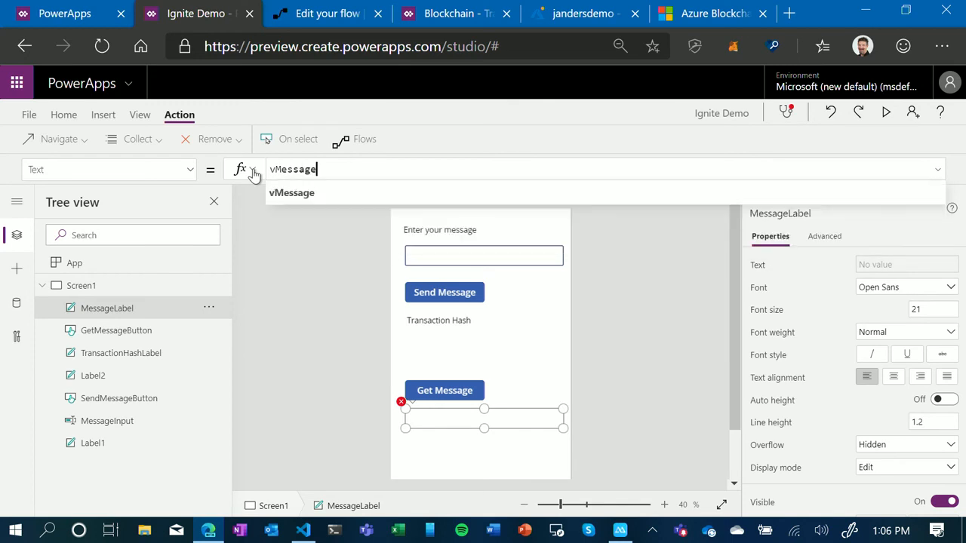
pyautogui.click(306, 195)
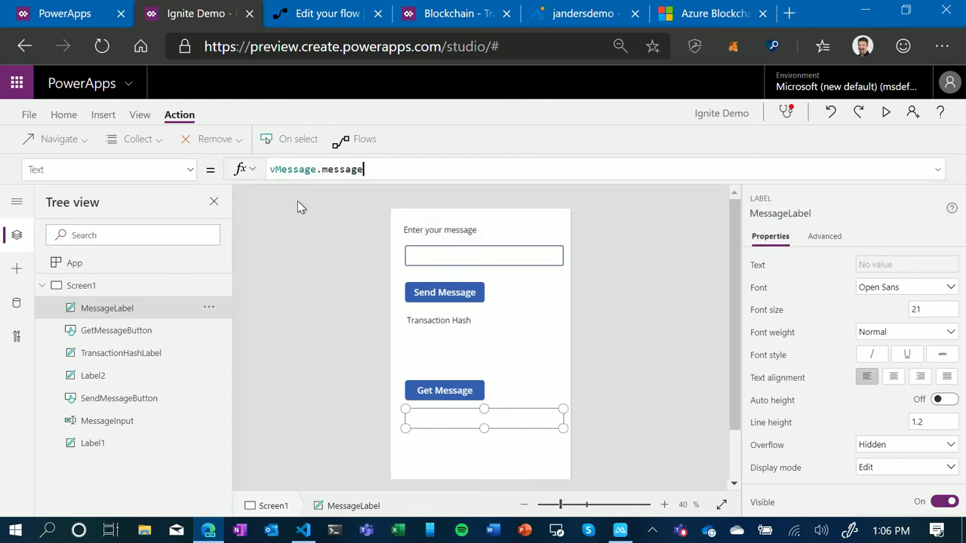
pyautogui.click(271, 250)
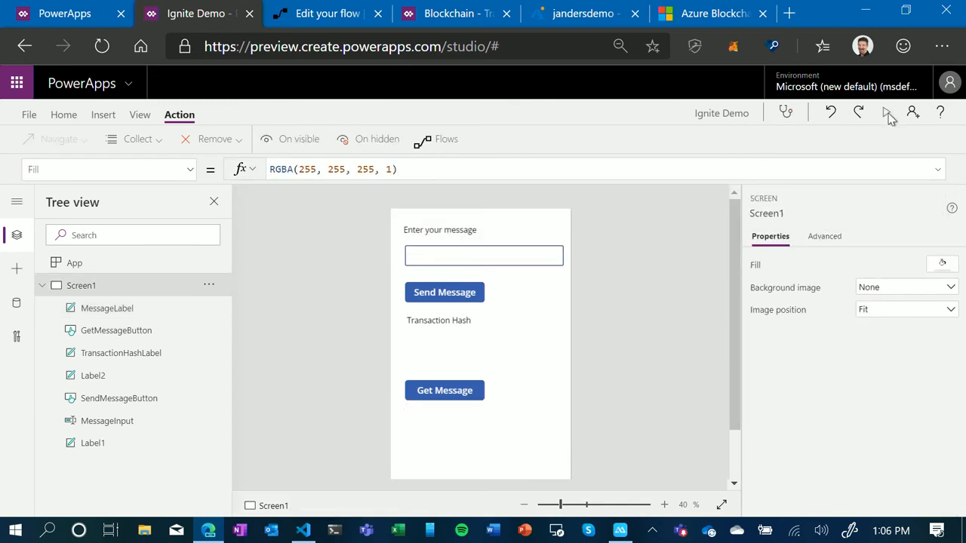
# - Preview the app and send the message "Power Apps and Automate rock!"
pyautogui.click(887, 113)
pyautogui.click(425, 133)
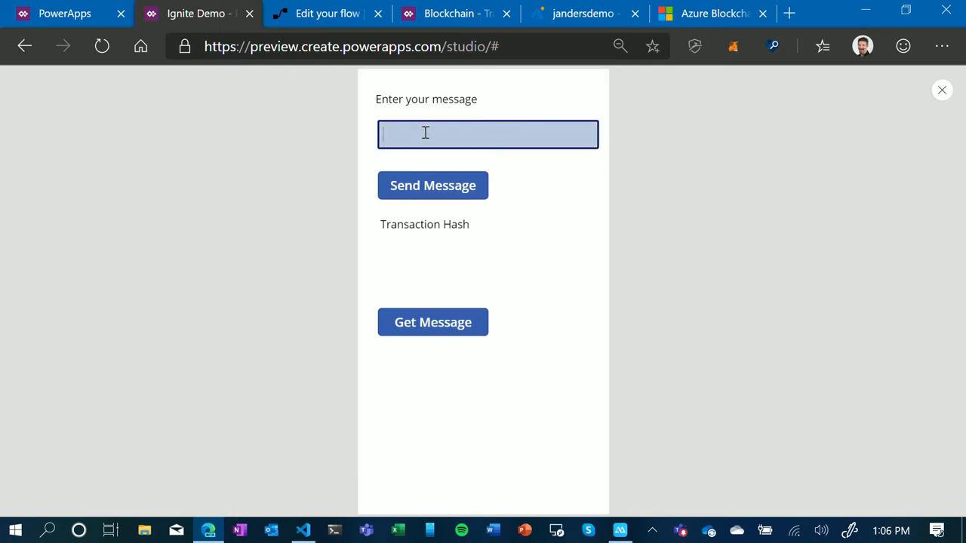
pyautogui.write('Power Apps and AUtom')
pyautogui.press('BackSpace')
pyautogui.press('BackSpace')
pyautogui.press('BackSpace')
pyautogui.press('BackSpace')
pyautogui.write('utom')
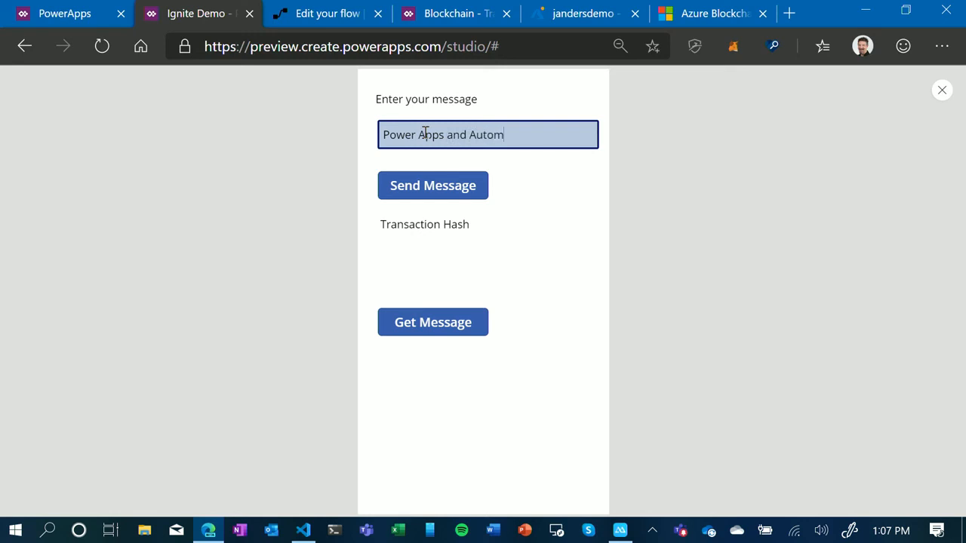
pyautogui.write('ate rock!')
pyautogui.click(453, 189)
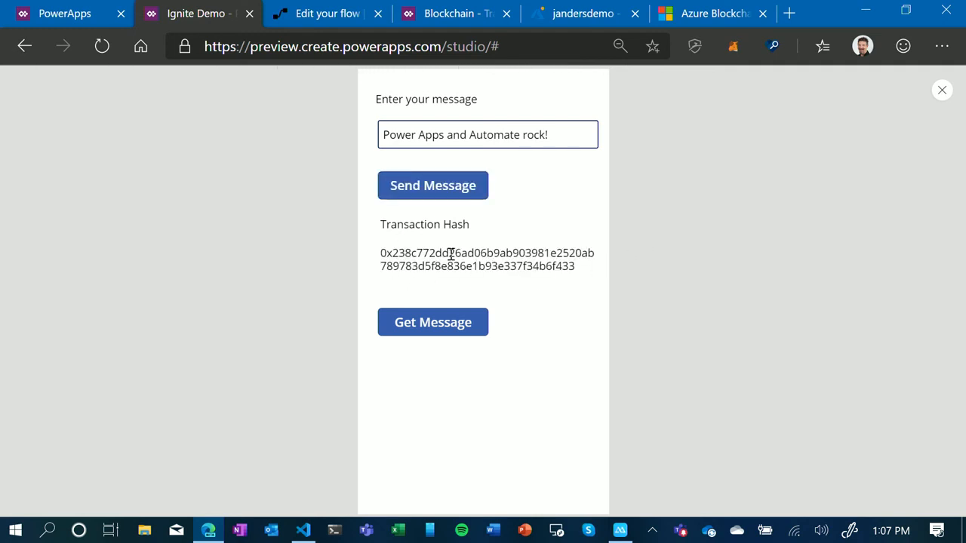
# - Retrieve the stored message with the app's Get Message function and close the preview
pyautogui.click(417, 327)
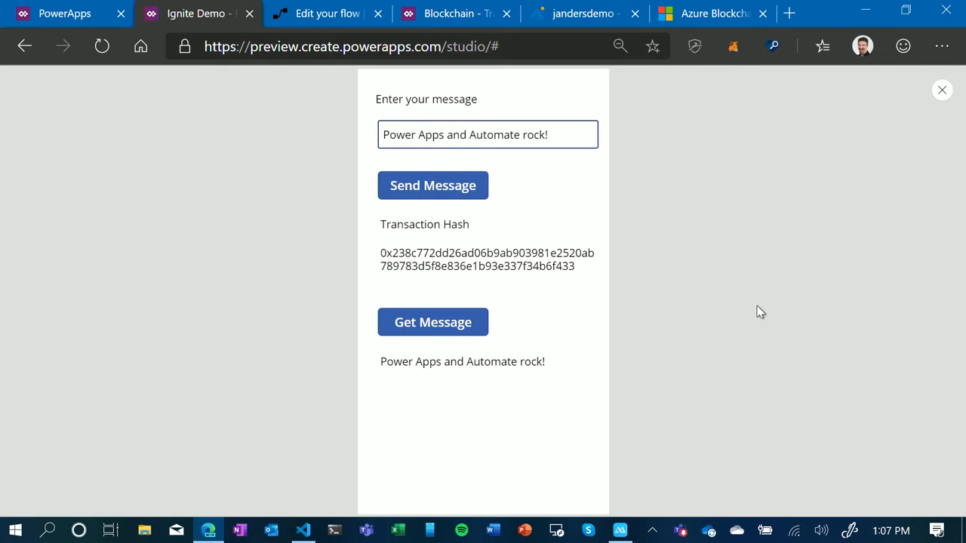
pyautogui.click(942, 90)
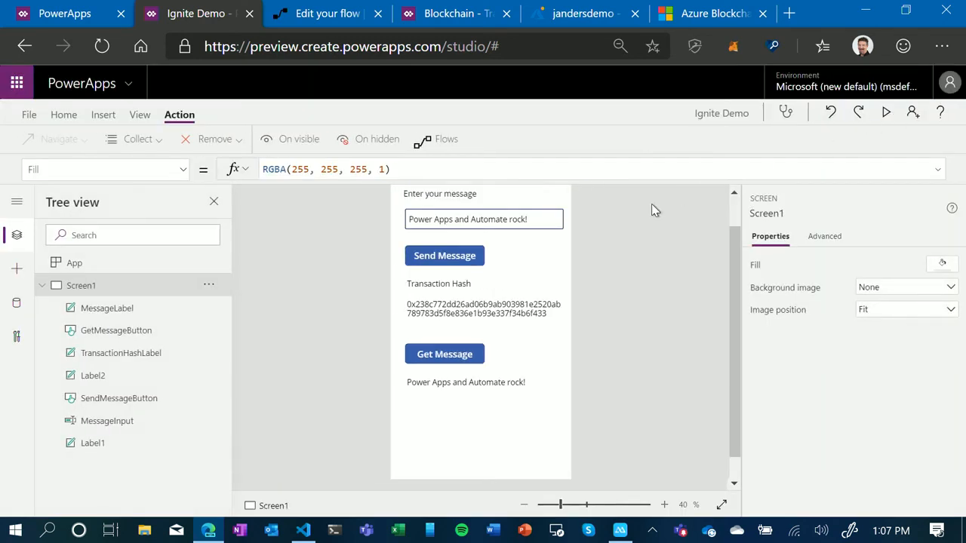